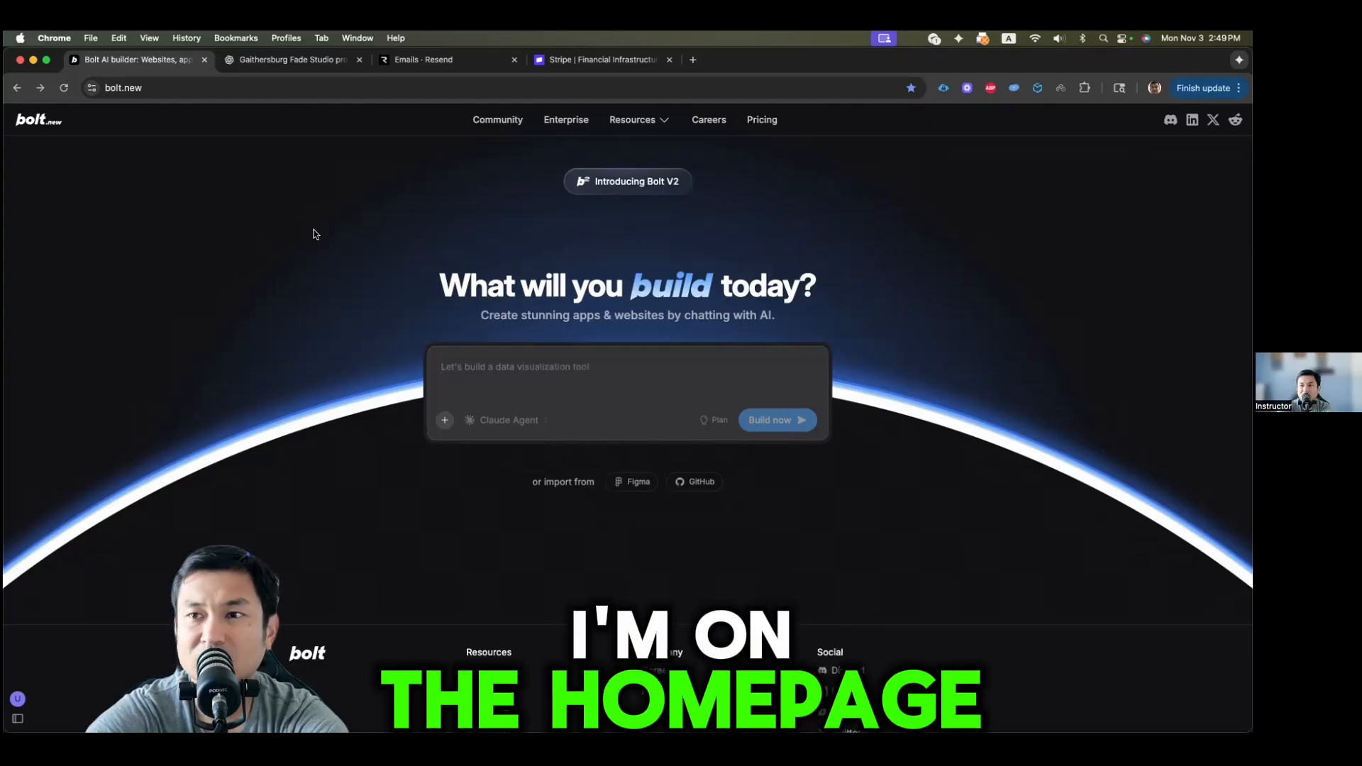
Step: Open the account's subscription settings and start the upgrade to the Pro plan at $25 per month with 10M monthly tokens
{"action": "mouse_move", "coordinate": [14, 700]}
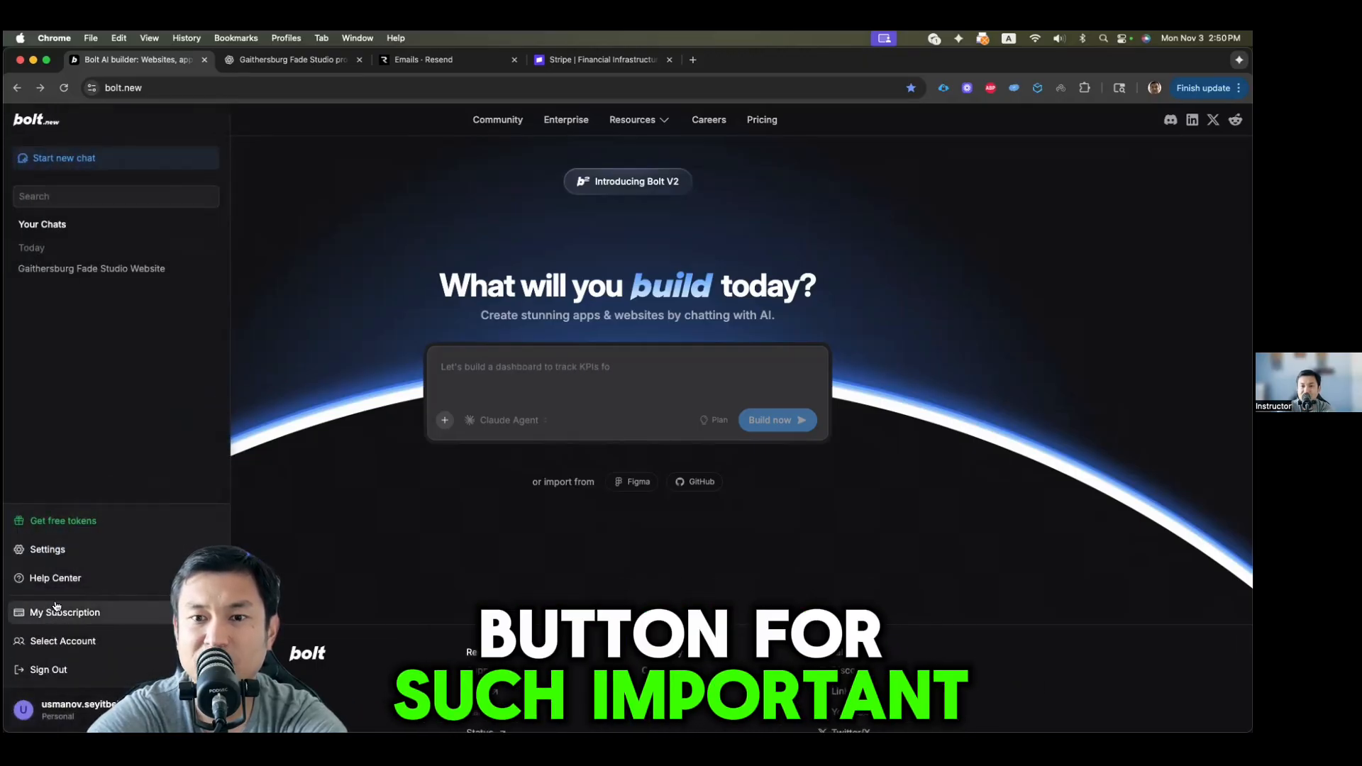
{"action": "left_click", "coordinate": [47, 550]}
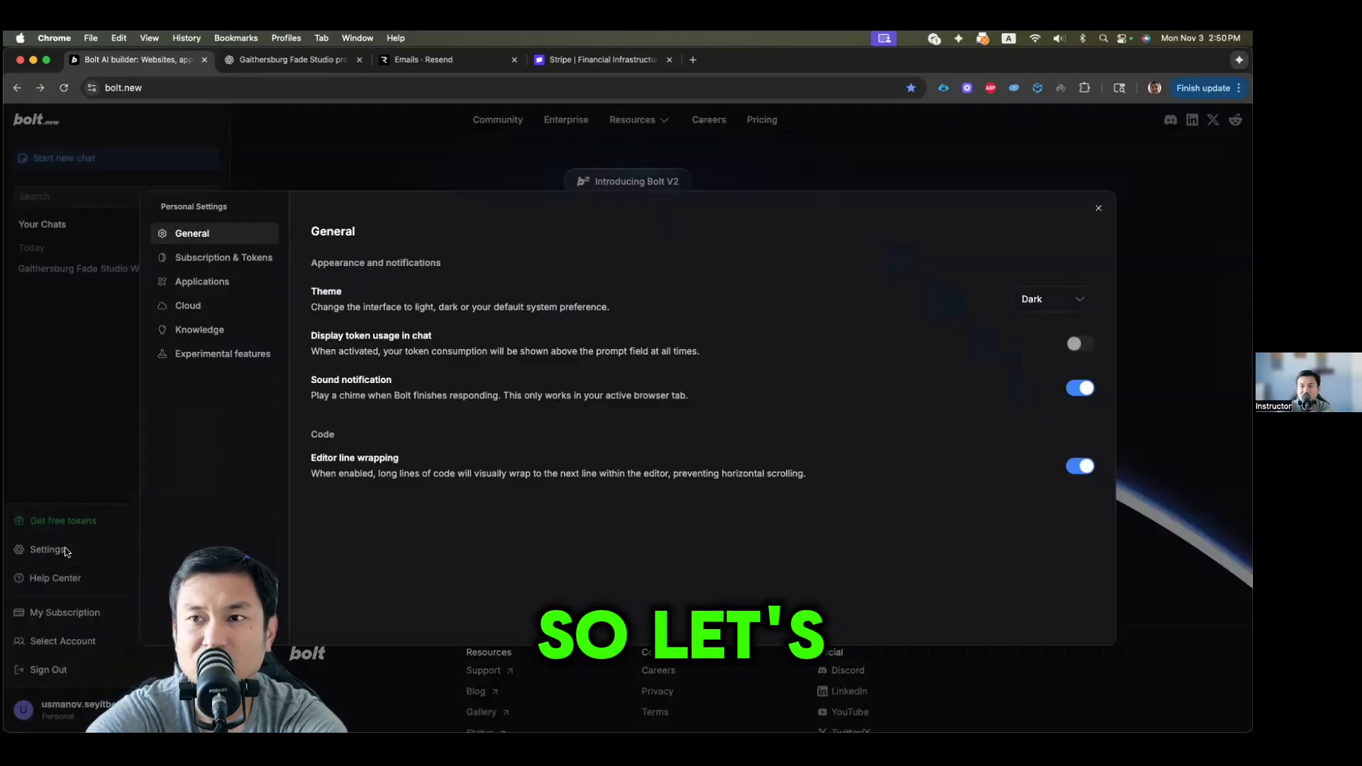
{"action": "left_click", "coordinate": [216, 257]}
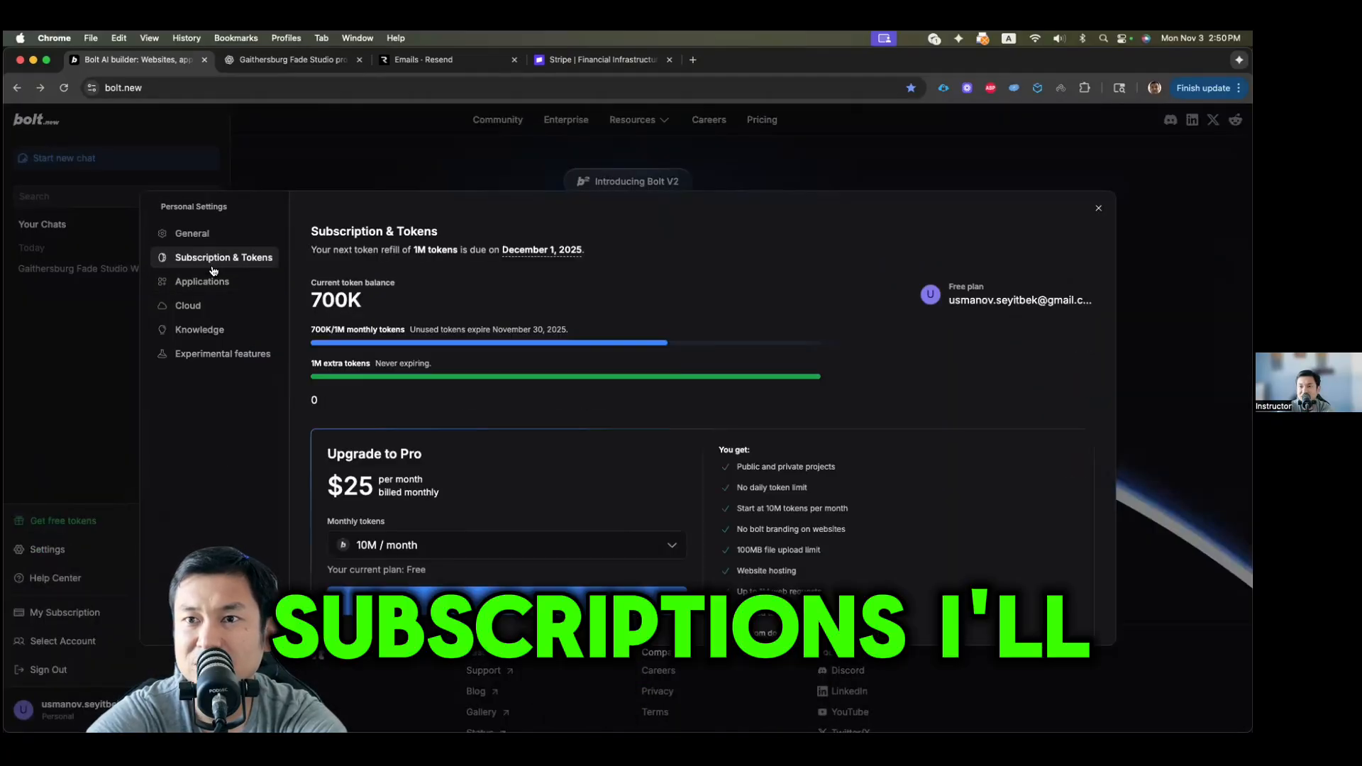
{"action": "scroll", "coordinate": [471, 519], "scroll_direction": "down", "scroll_amount": 2}
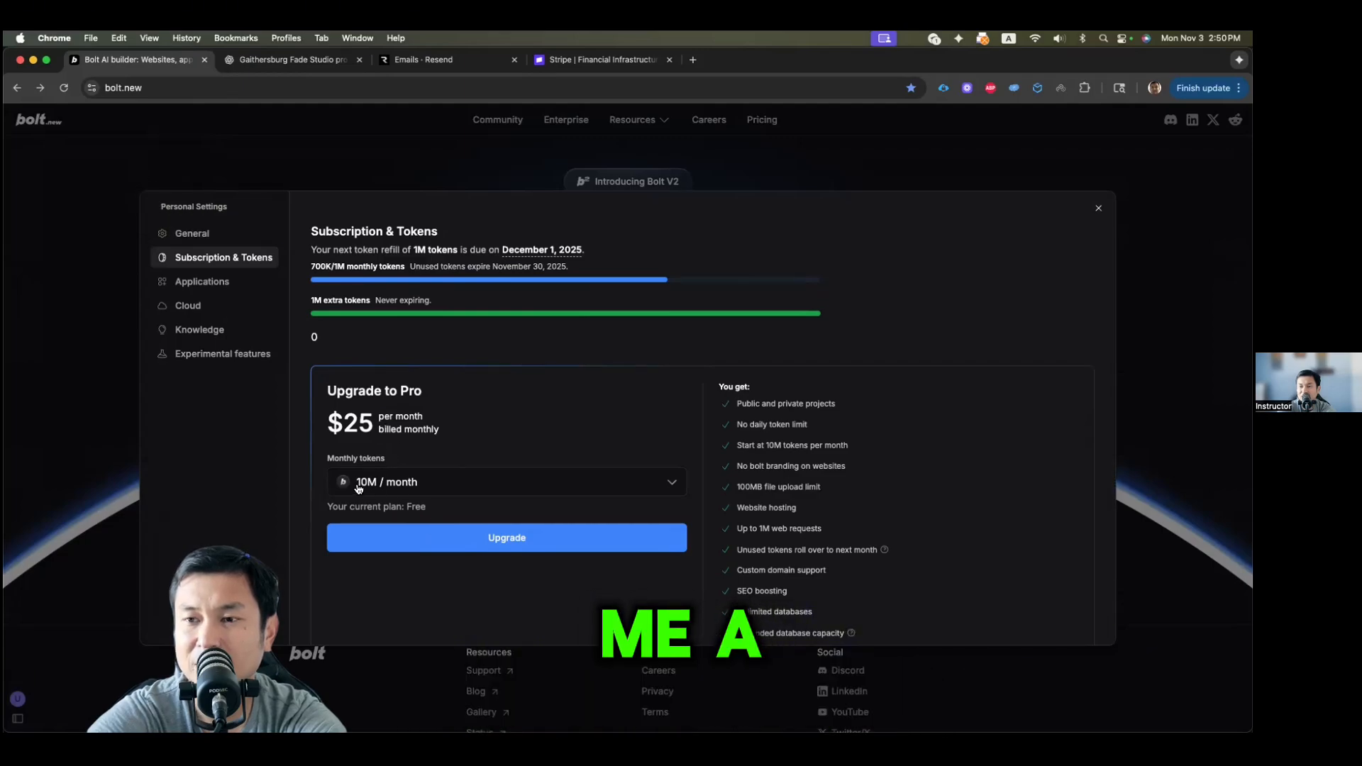
{"action": "left_click", "coordinate": [416, 541]}
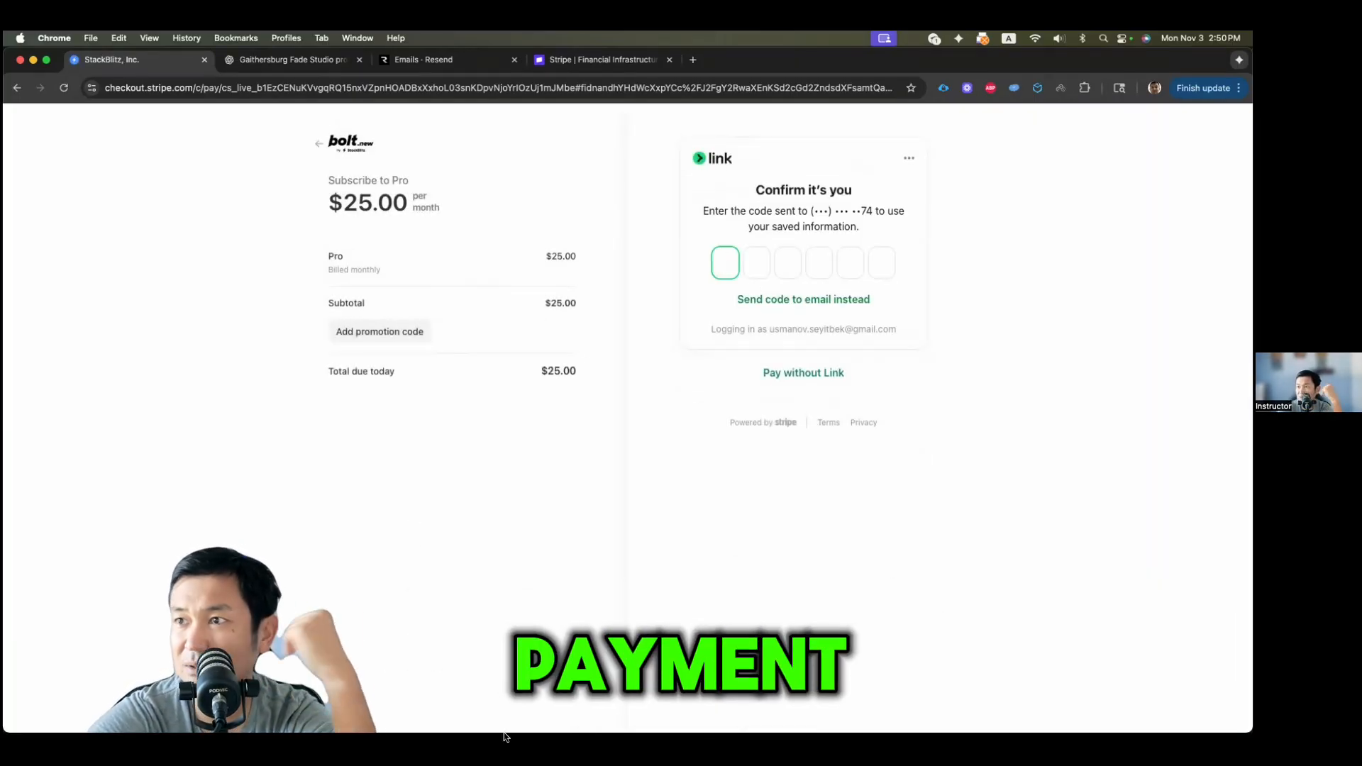
Step: Copy the latest Link verification code from the Messages app and enter it in the Stripe checkout's code field
{"action": "left_click", "coordinate": [152, 704]}
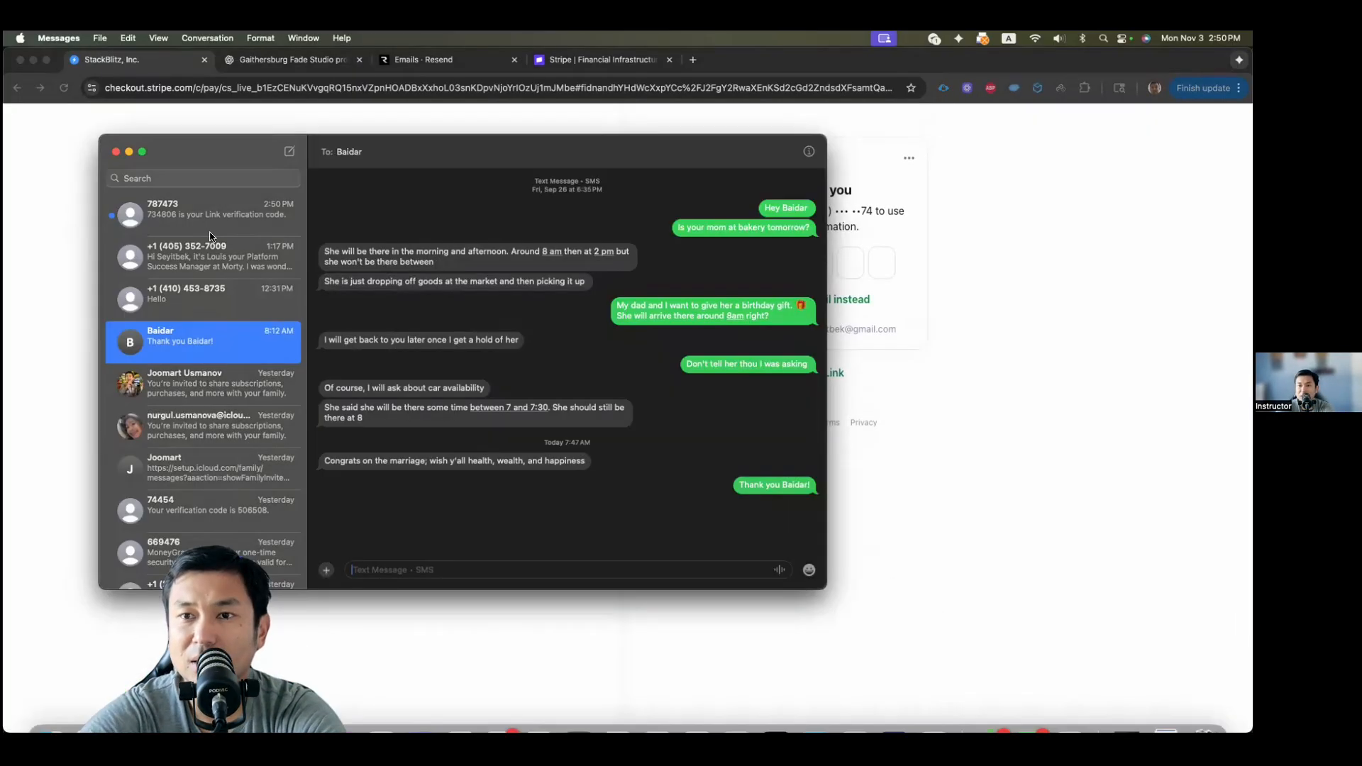
{"action": "left_click", "coordinate": [203, 221]}
{"action": "double_click", "coordinate": [339, 513]}
{"action": "key", "text": "super+c"}
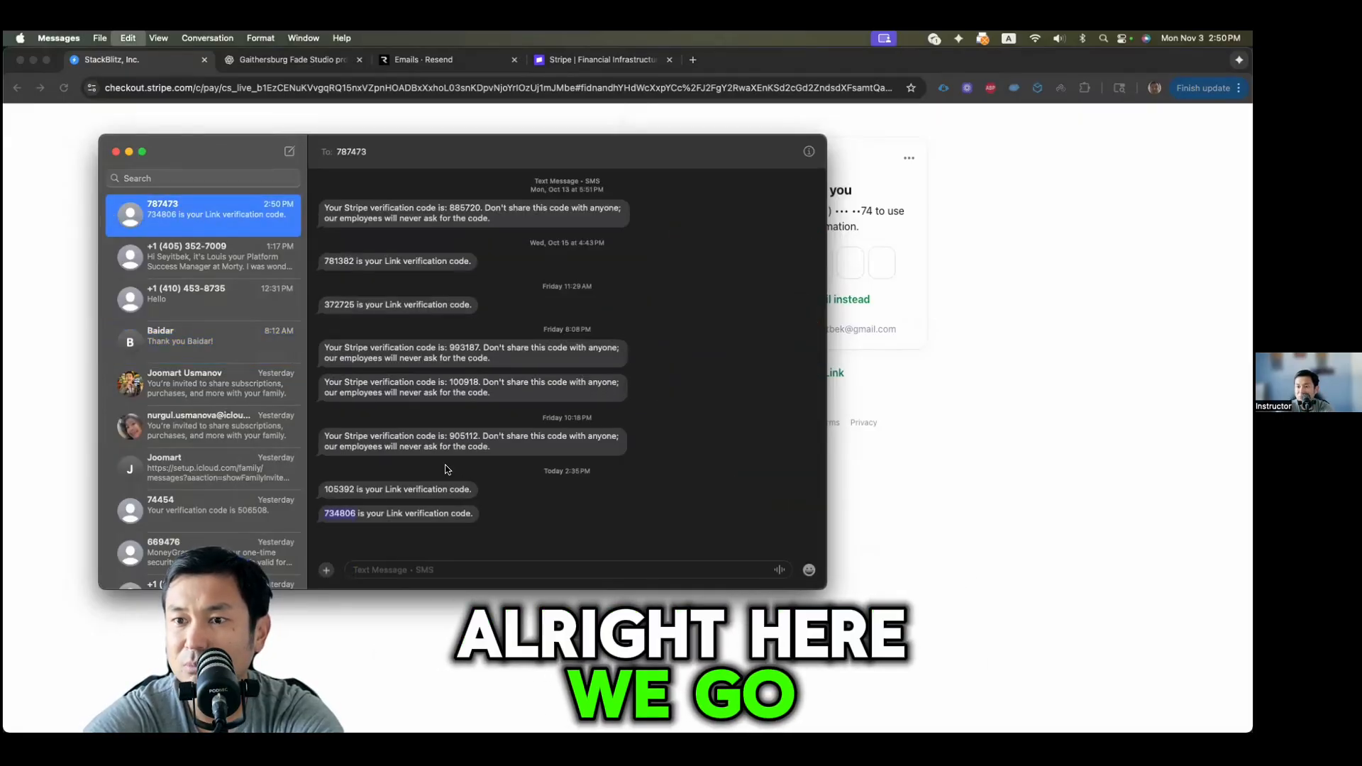
{"action": "left_click", "coordinate": [909, 317]}
{"action": "key", "text": "super+v"}
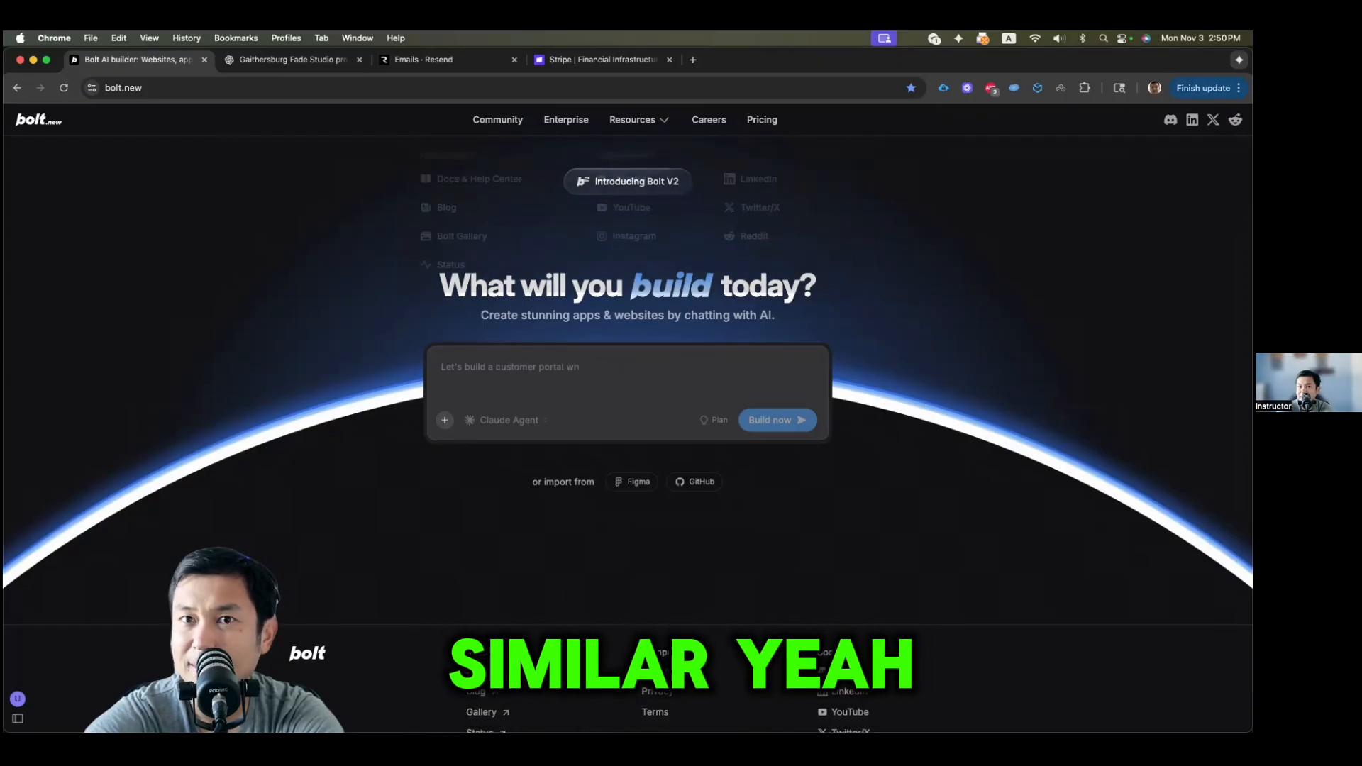
Step: Turn on the display of token usage in chat in the personal settings, and check the subscription's token balance
{"action": "mouse_move", "coordinate": [22, 686]}
{"action": "left_click", "coordinate": [47, 549]}
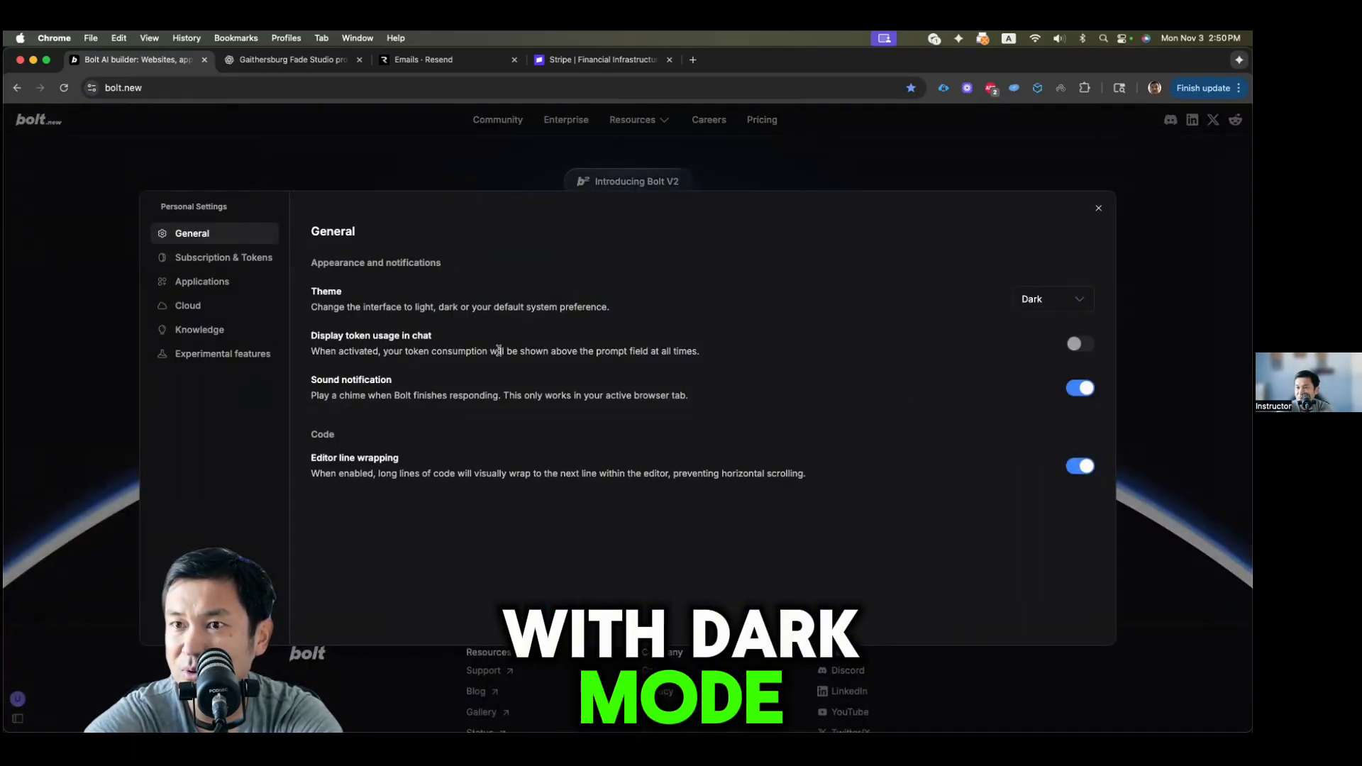
{"action": "left_click_drag", "start_coordinate": [331, 336], "coordinate": [431, 335]}
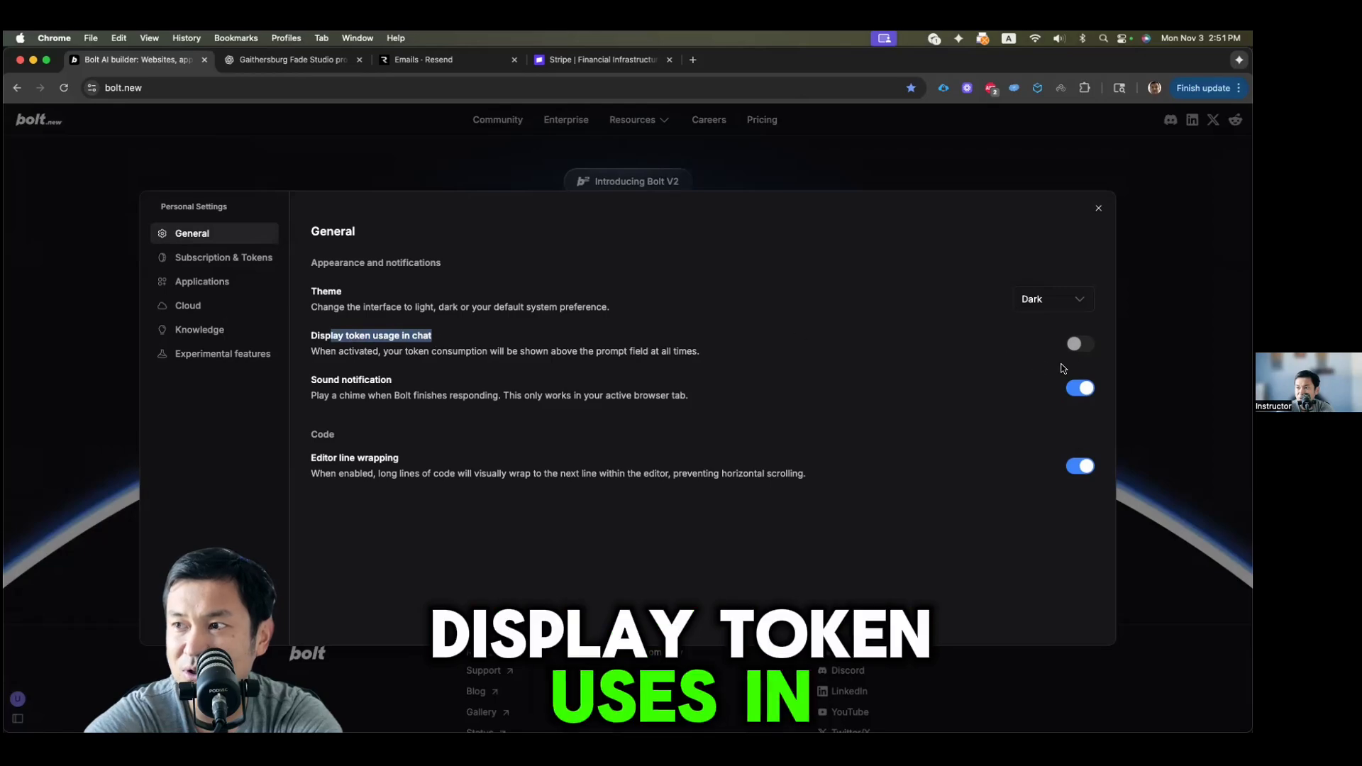
{"action": "left_click", "coordinate": [1080, 344]}
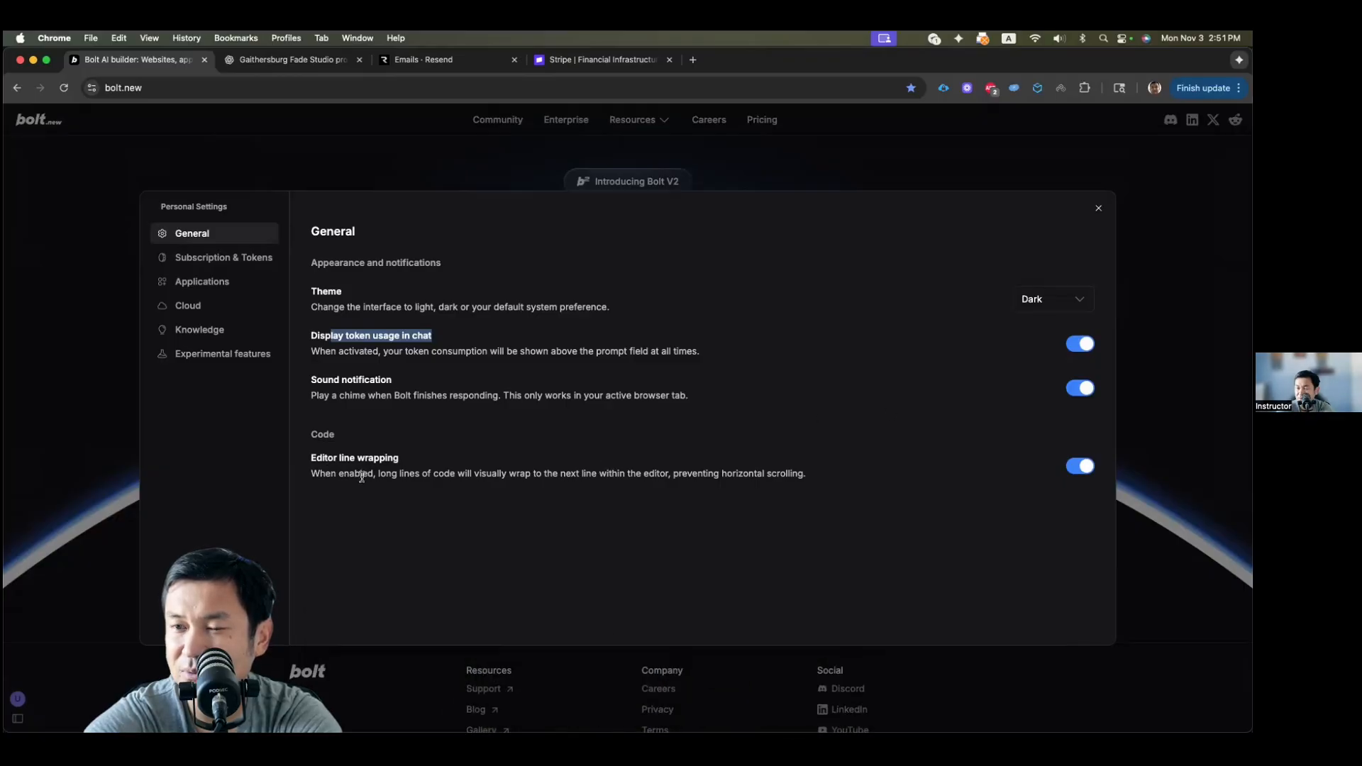
{"action": "left_click", "coordinate": [228, 259]}
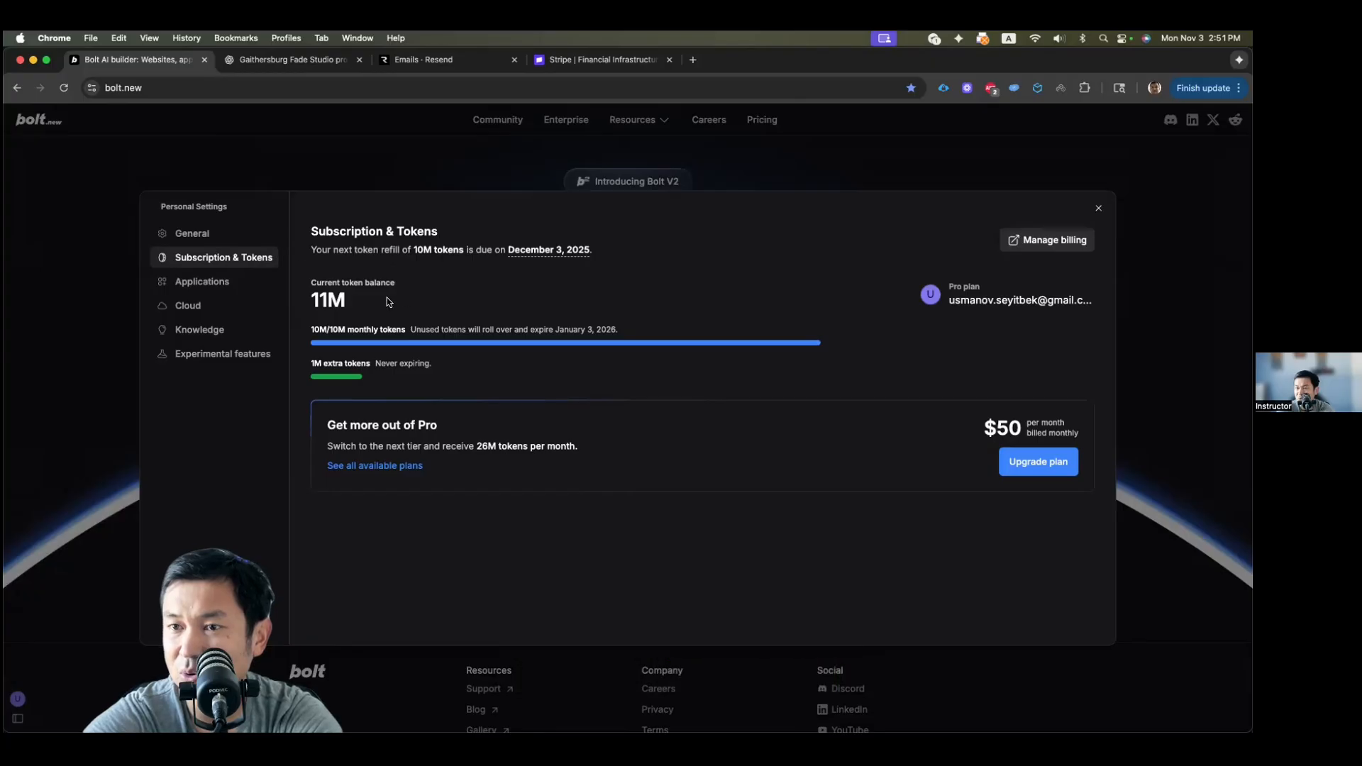
Step: Connect Supabase by authorizing Bolt's API access to the selected organization, and look over the Netlify, Figma and GitHub integrations
{"action": "left_click", "coordinate": [219, 291]}
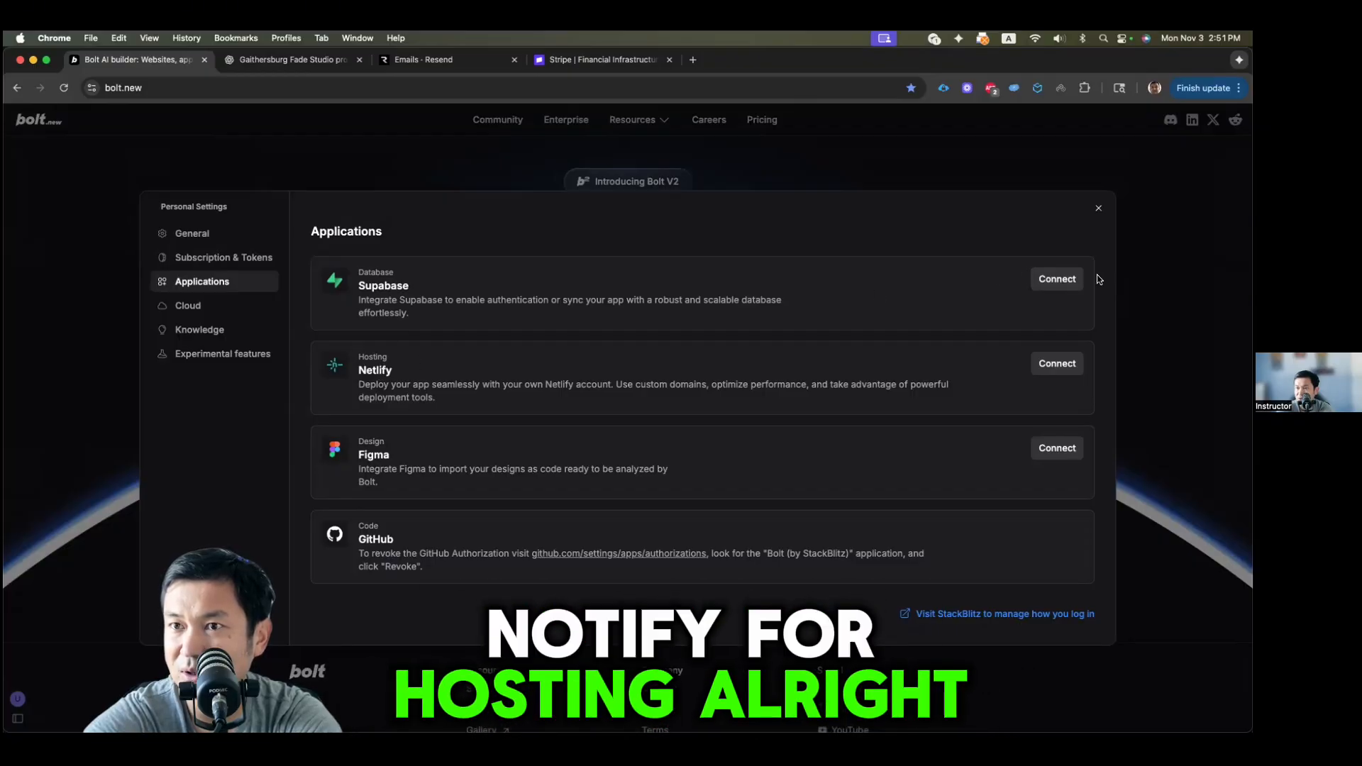
{"action": "left_click", "coordinate": [1067, 279]}
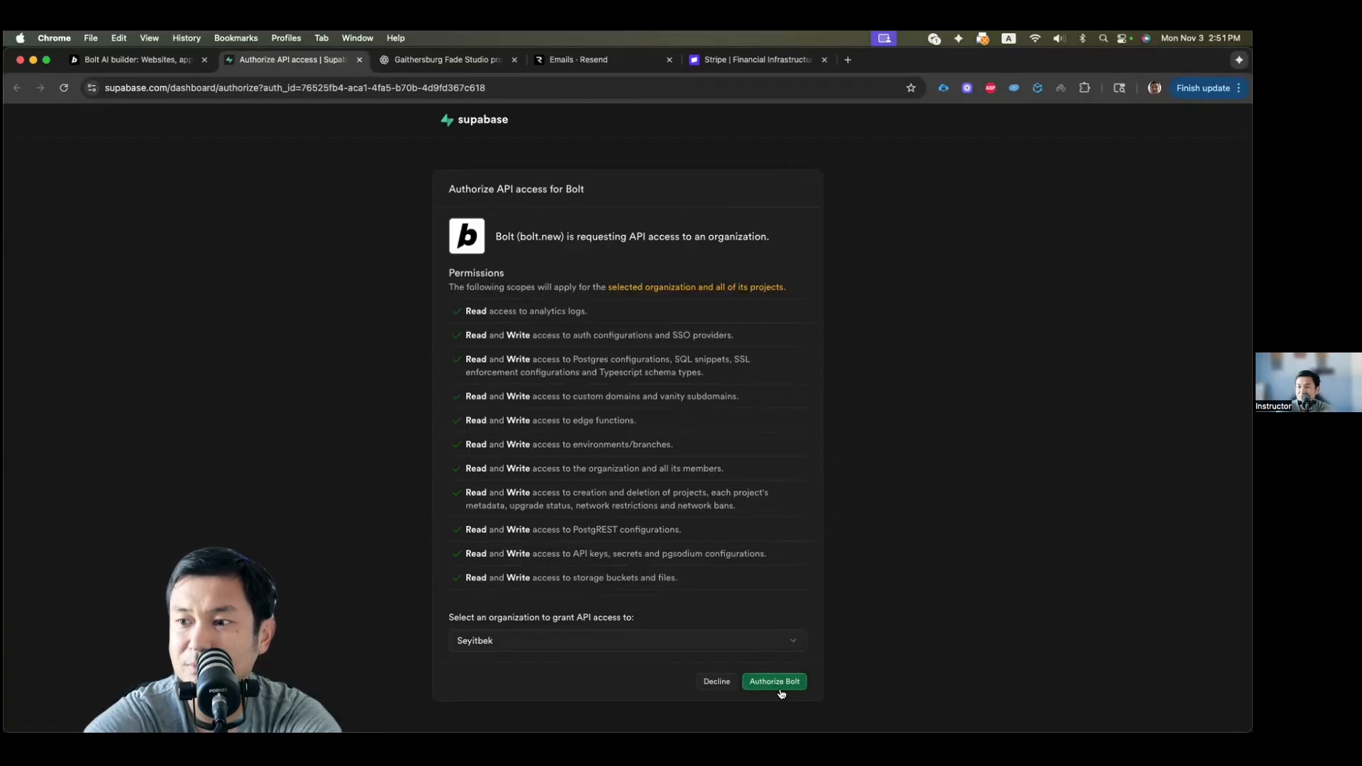
{"action": "left_click", "coordinate": [779, 683]}
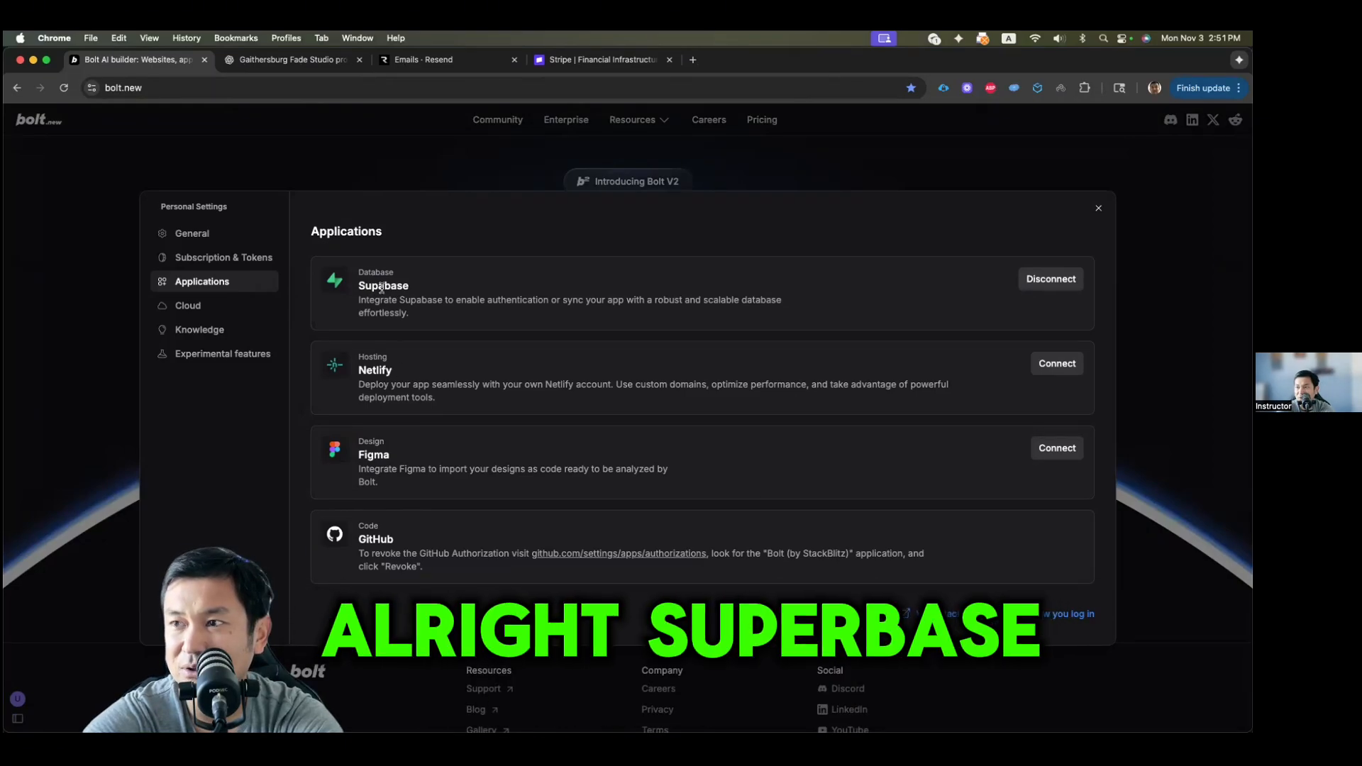
{"action": "double_click", "coordinate": [375, 370]}
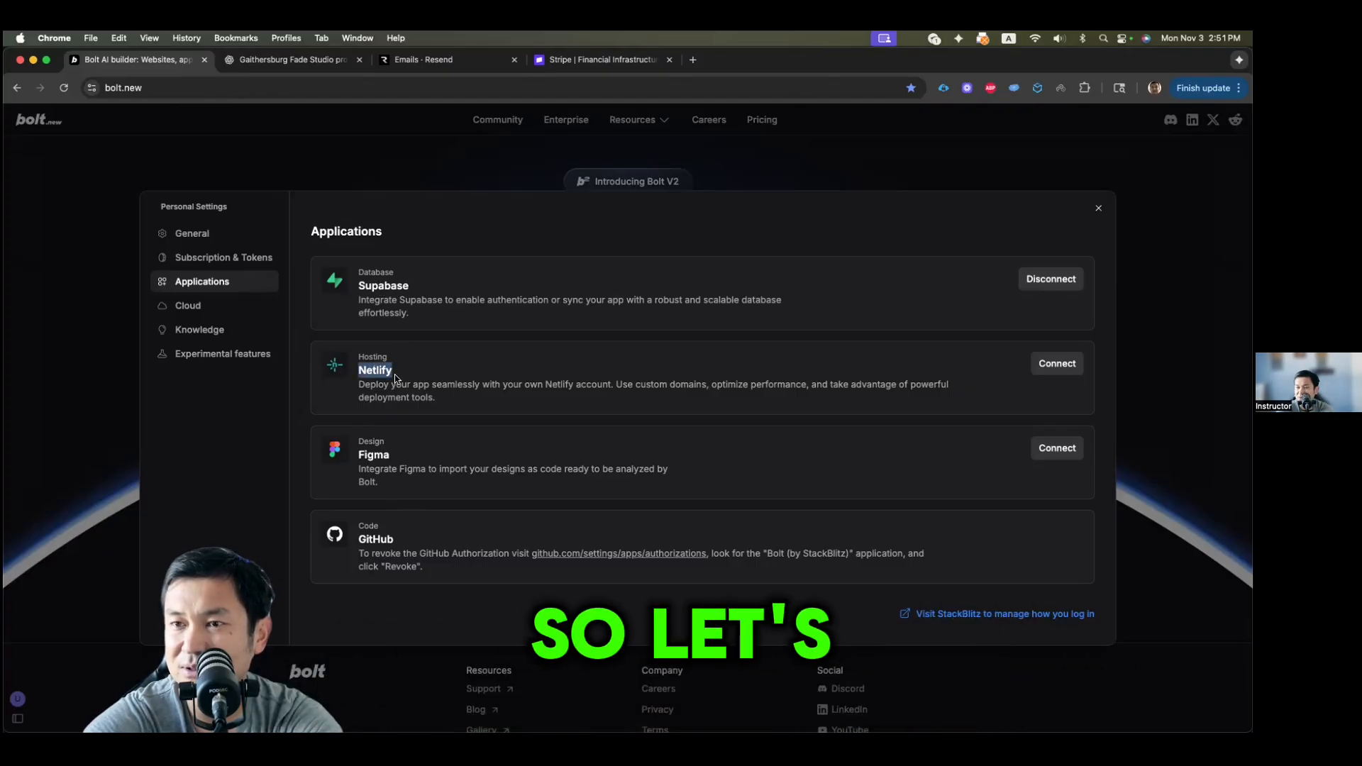
{"action": "double_click", "coordinate": [368, 454]}
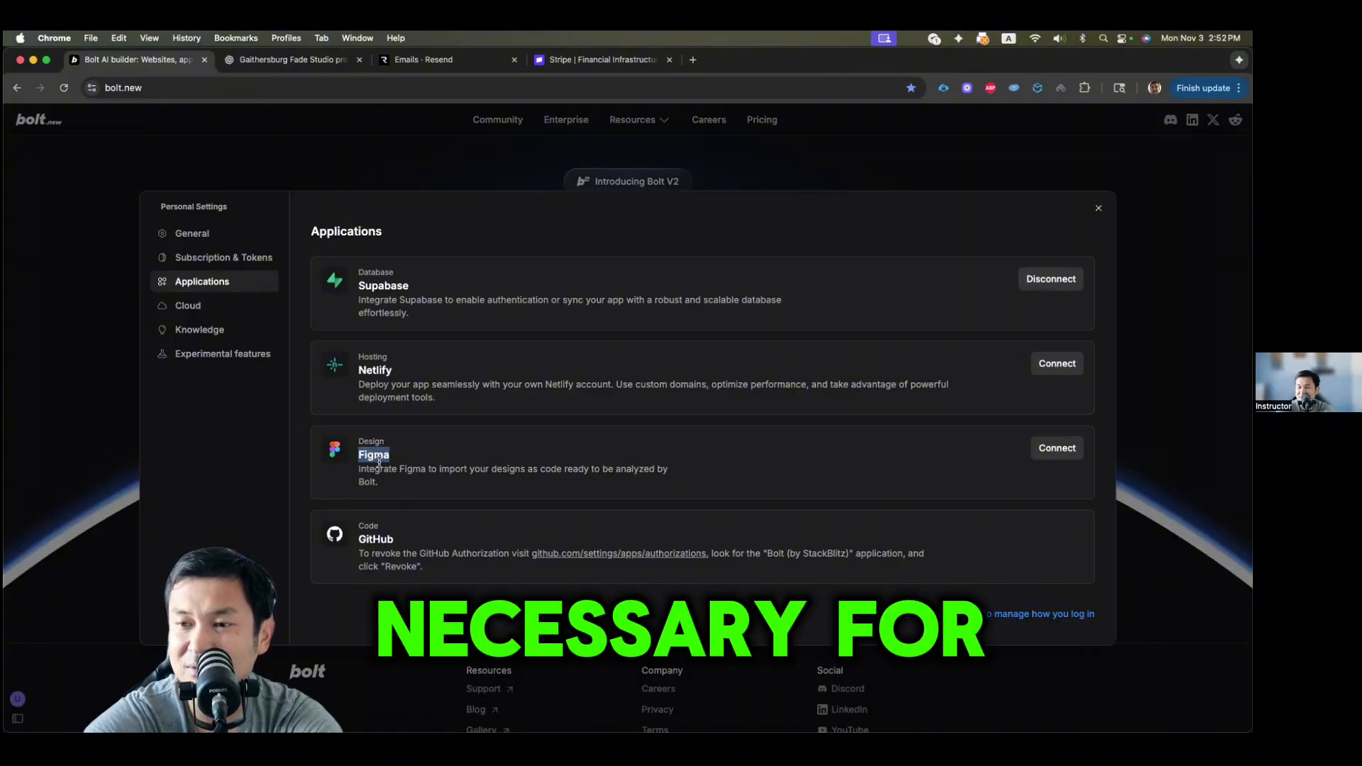
{"action": "left_click", "coordinate": [369, 537]}
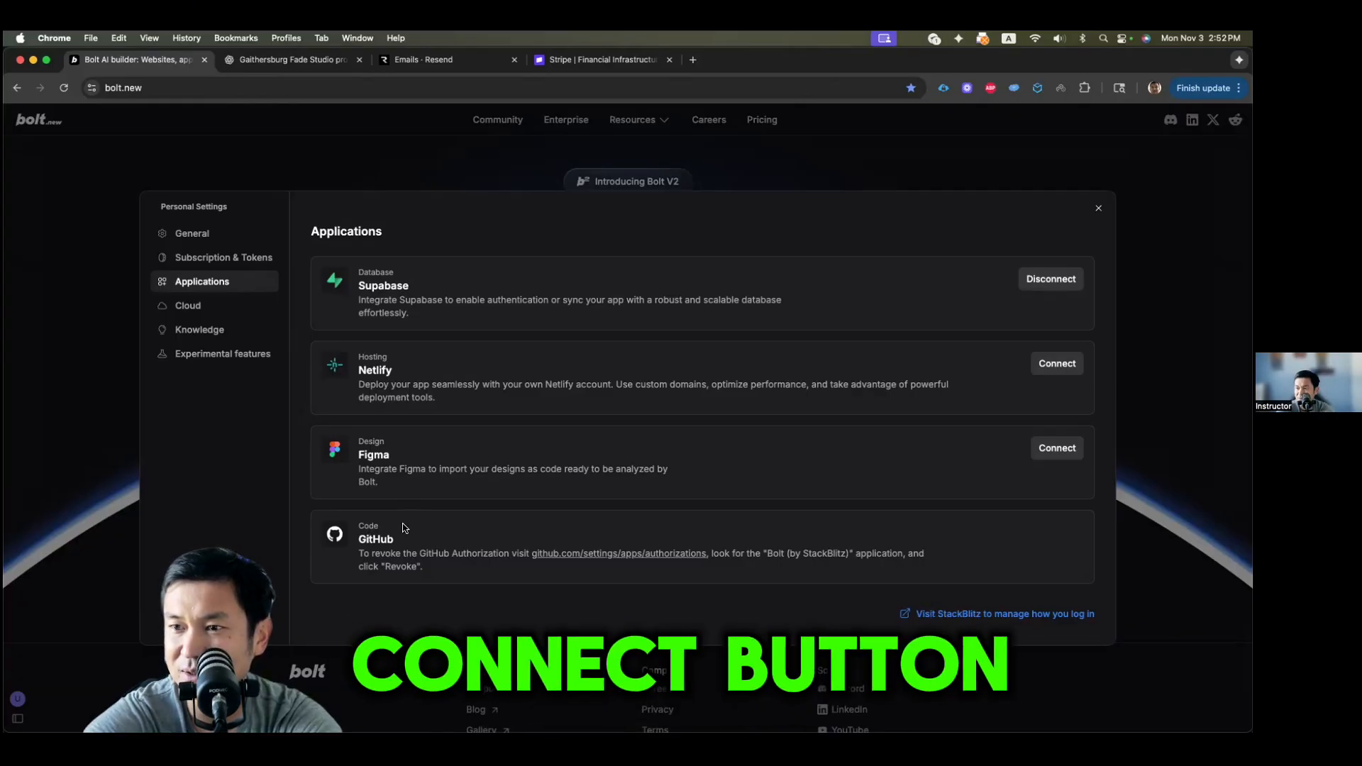
Step: Review the included Bolt Cloud usage and set the pay-as-you-go monthly spend limit to $5
{"action": "left_click", "coordinate": [192, 305]}
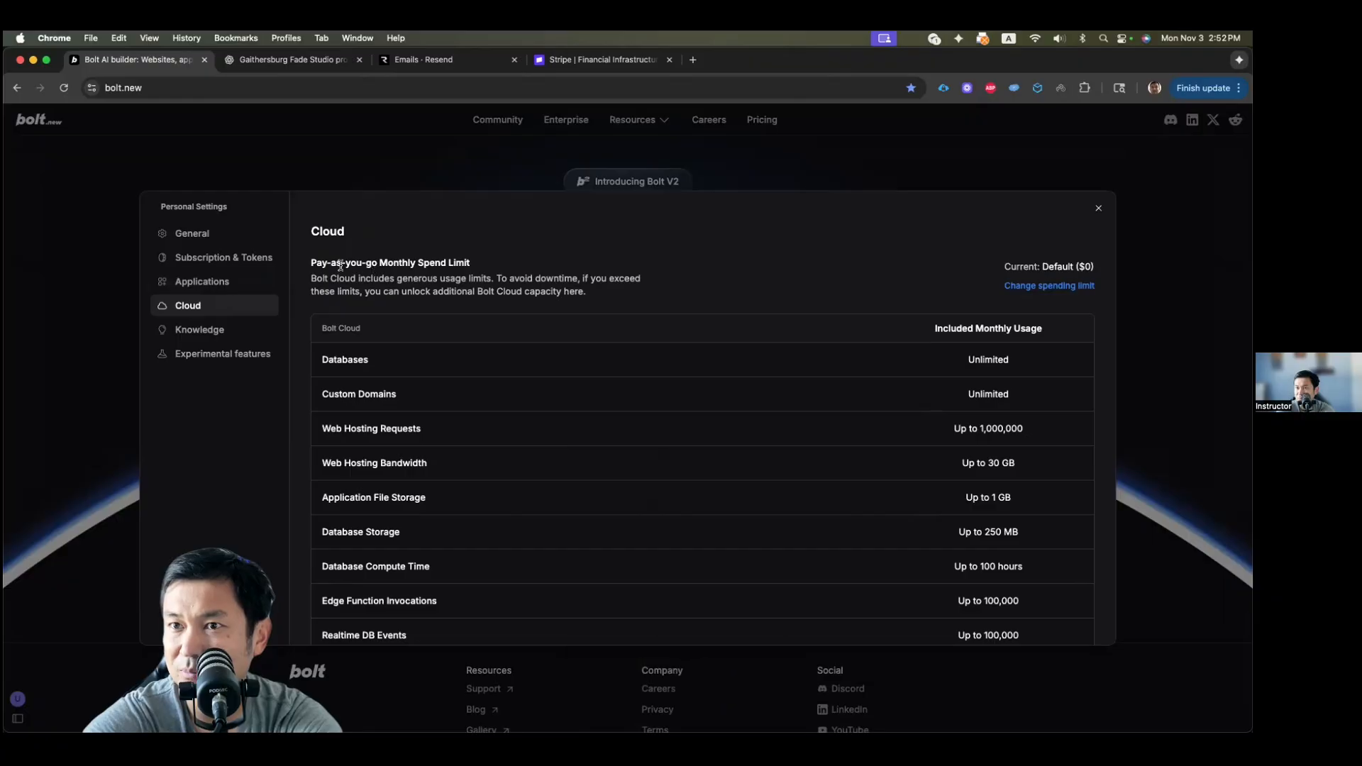
{"action": "scroll", "coordinate": [566, 401], "scroll_direction": "down", "scroll_amount": 1}
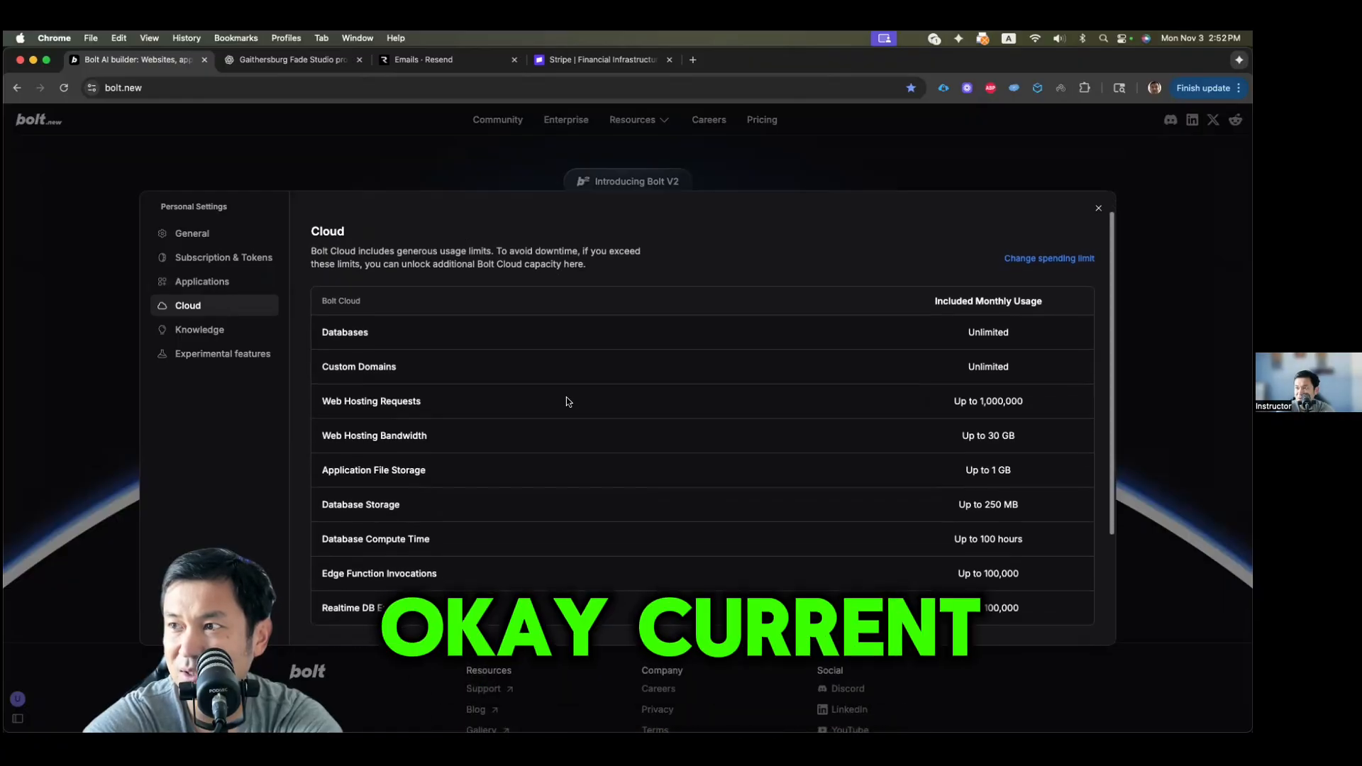
{"action": "scroll", "coordinate": [566, 401], "scroll_direction": "up", "scroll_amount": 1}
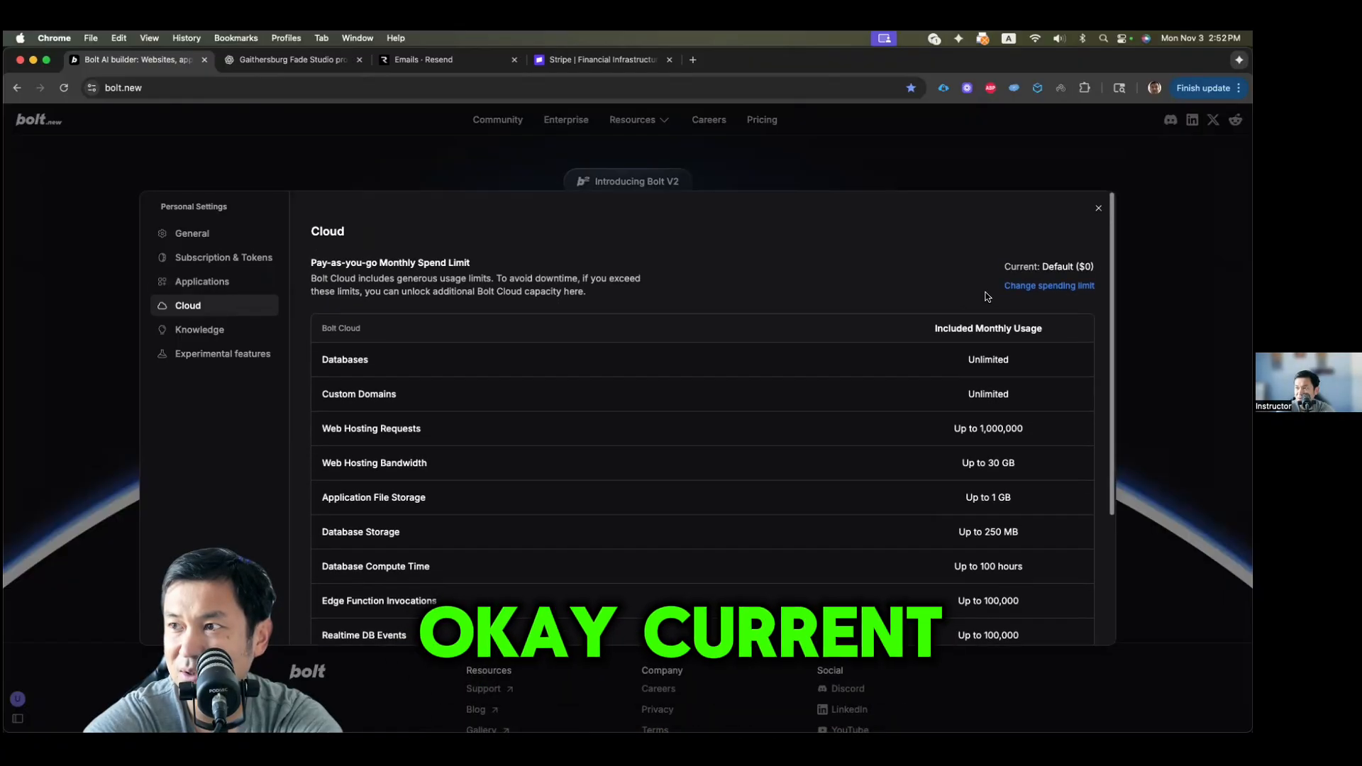
{"action": "left_click", "coordinate": [1065, 287]}
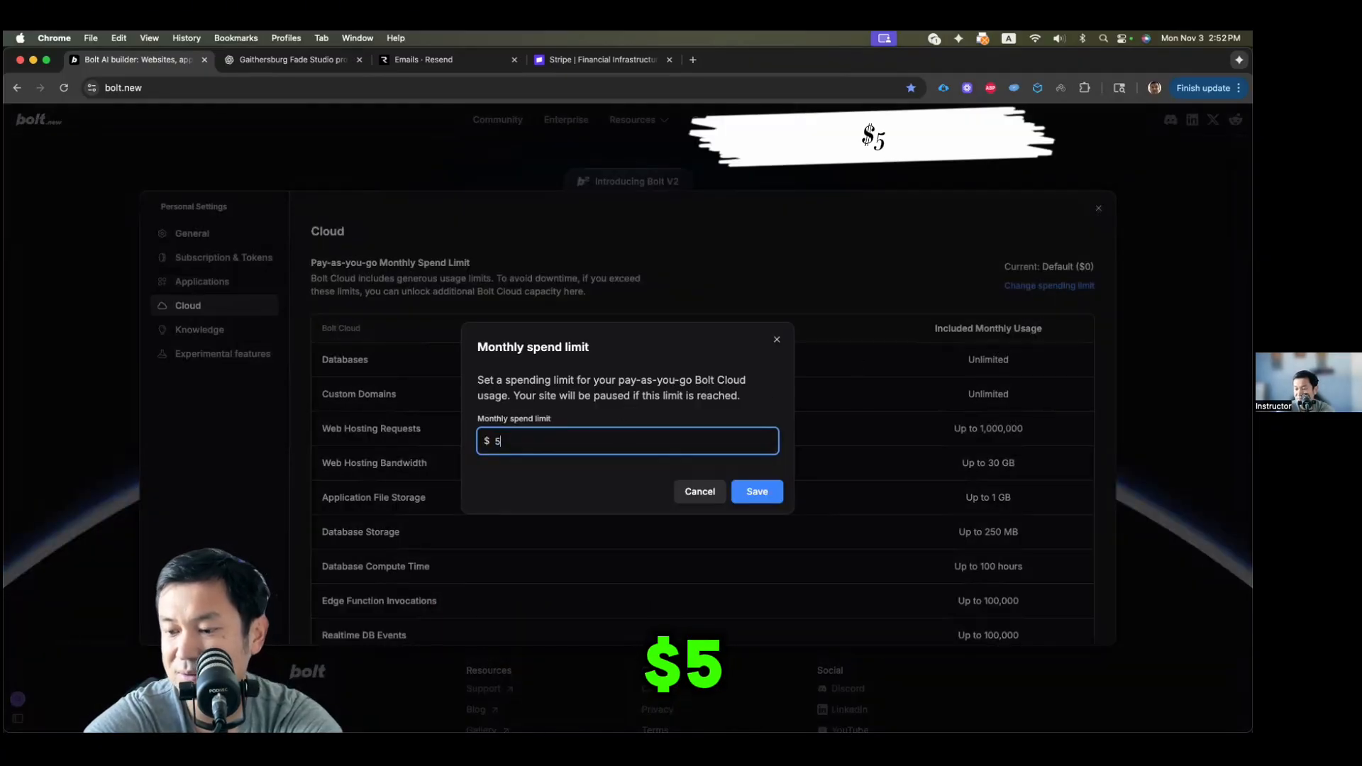
{"action": "type", "text": "5"}
{"action": "left_click", "coordinate": [748, 497]}
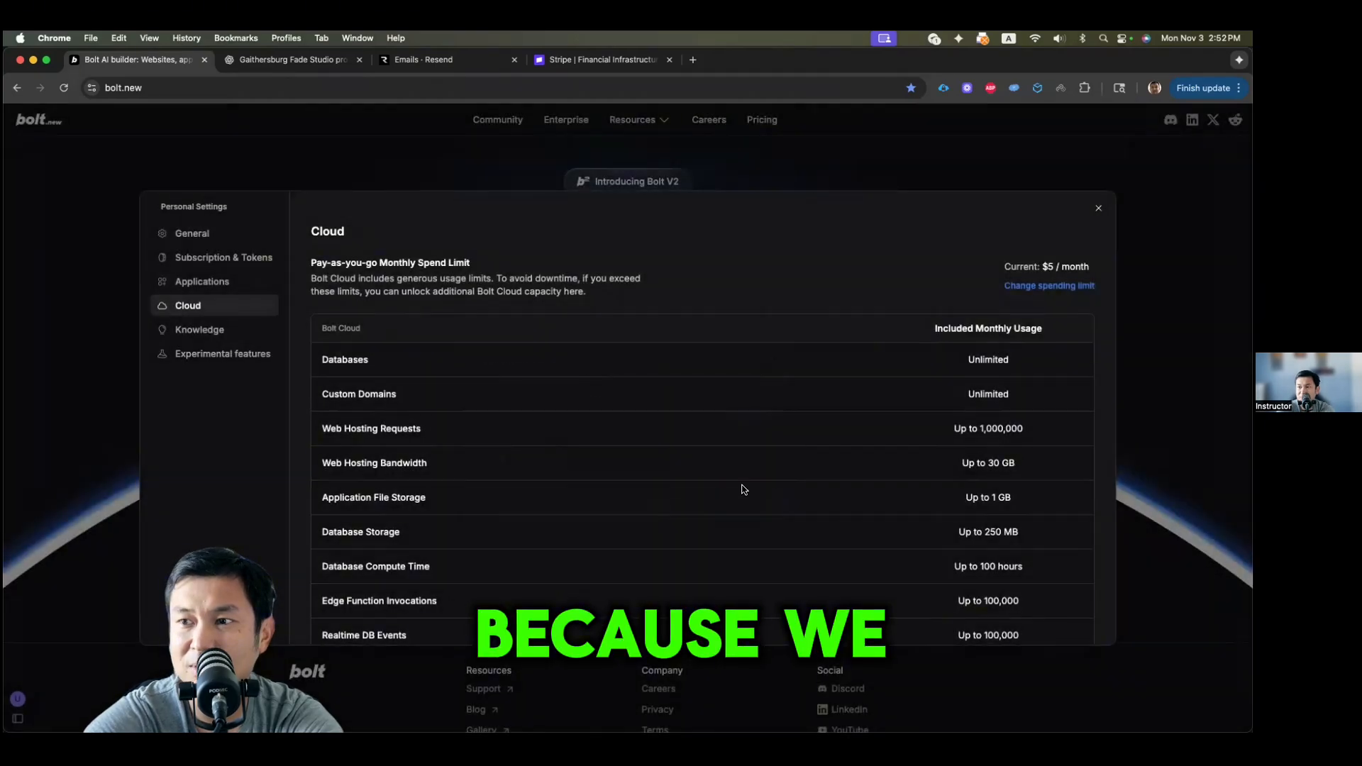
Step: Look over the global instructions and experimental features settings without changing them, and close the settings
{"action": "left_click", "coordinate": [211, 337]}
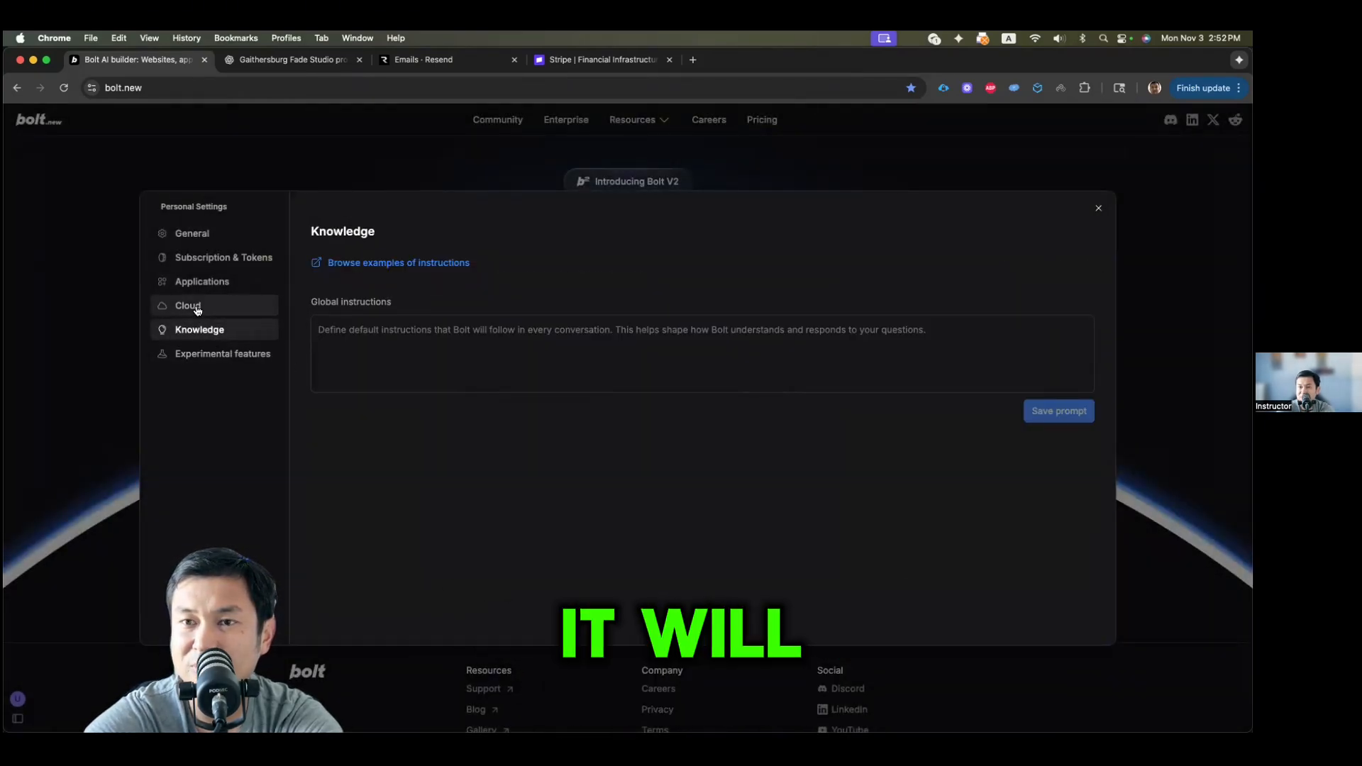
{"action": "left_click", "coordinate": [440, 352]}
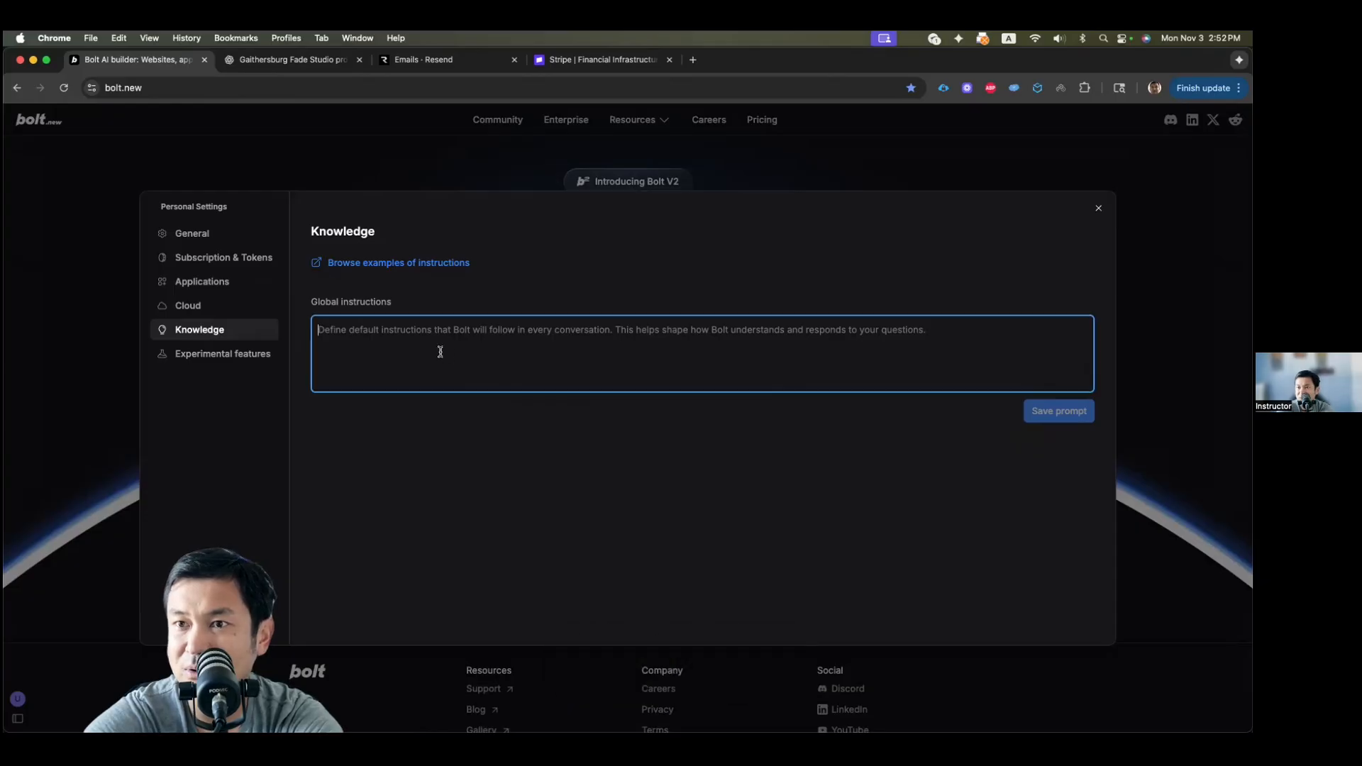
{"action": "left_click", "coordinate": [257, 356]}
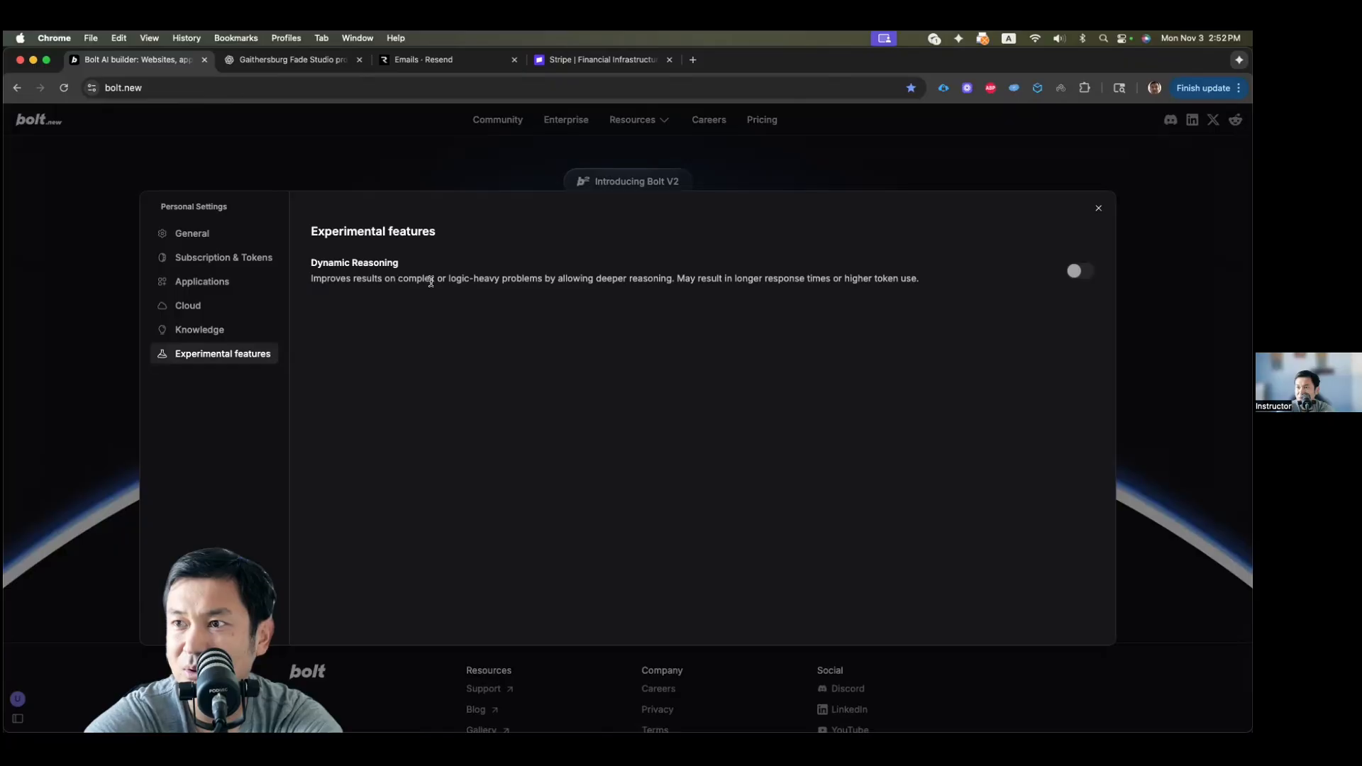
{"action": "left_click", "coordinate": [1100, 210]}
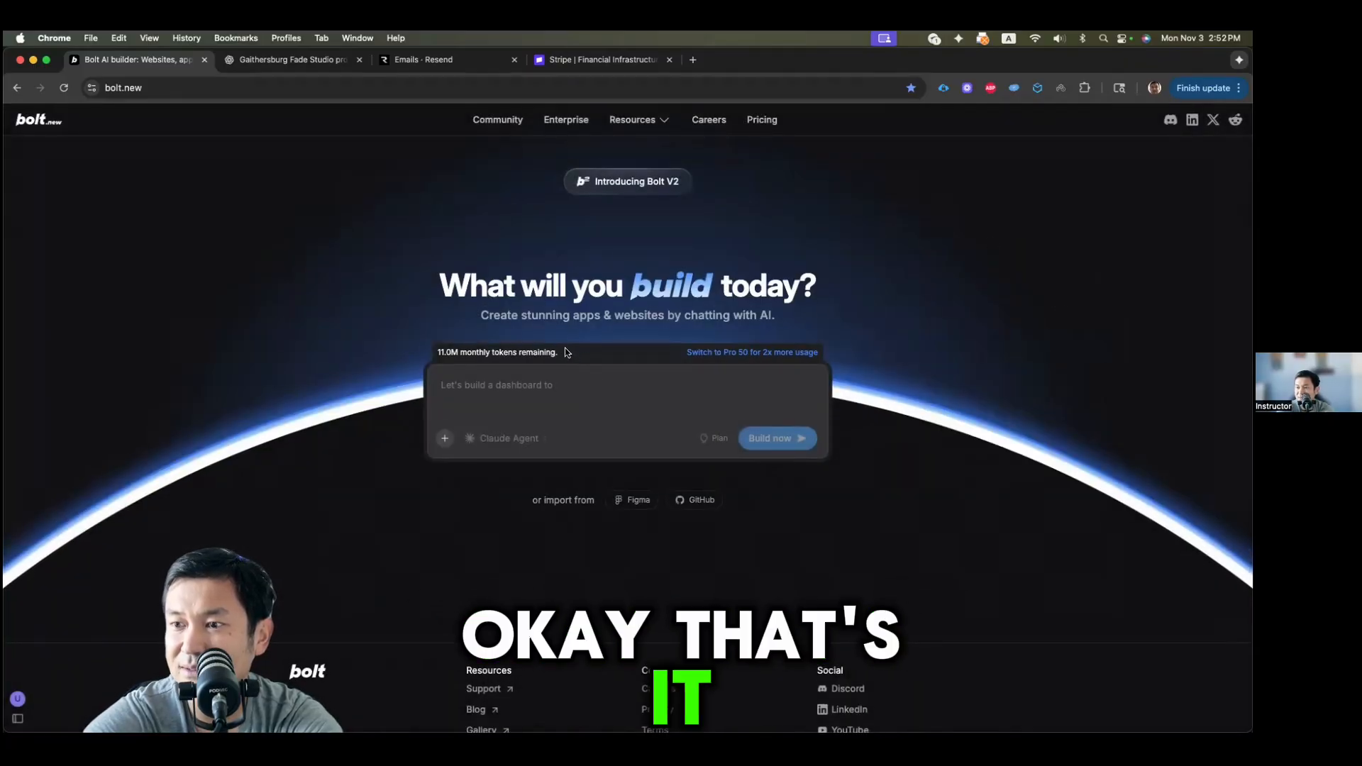
Step: Write and copy a request for a detailed Bolt.new prompt for elegant, premium barbershop site 'Gaithersburg Fade Studio' integrating Stripe test mode, Resend, Gemini and Google Maps
{"action": "left_click", "coordinate": [512, 386]}
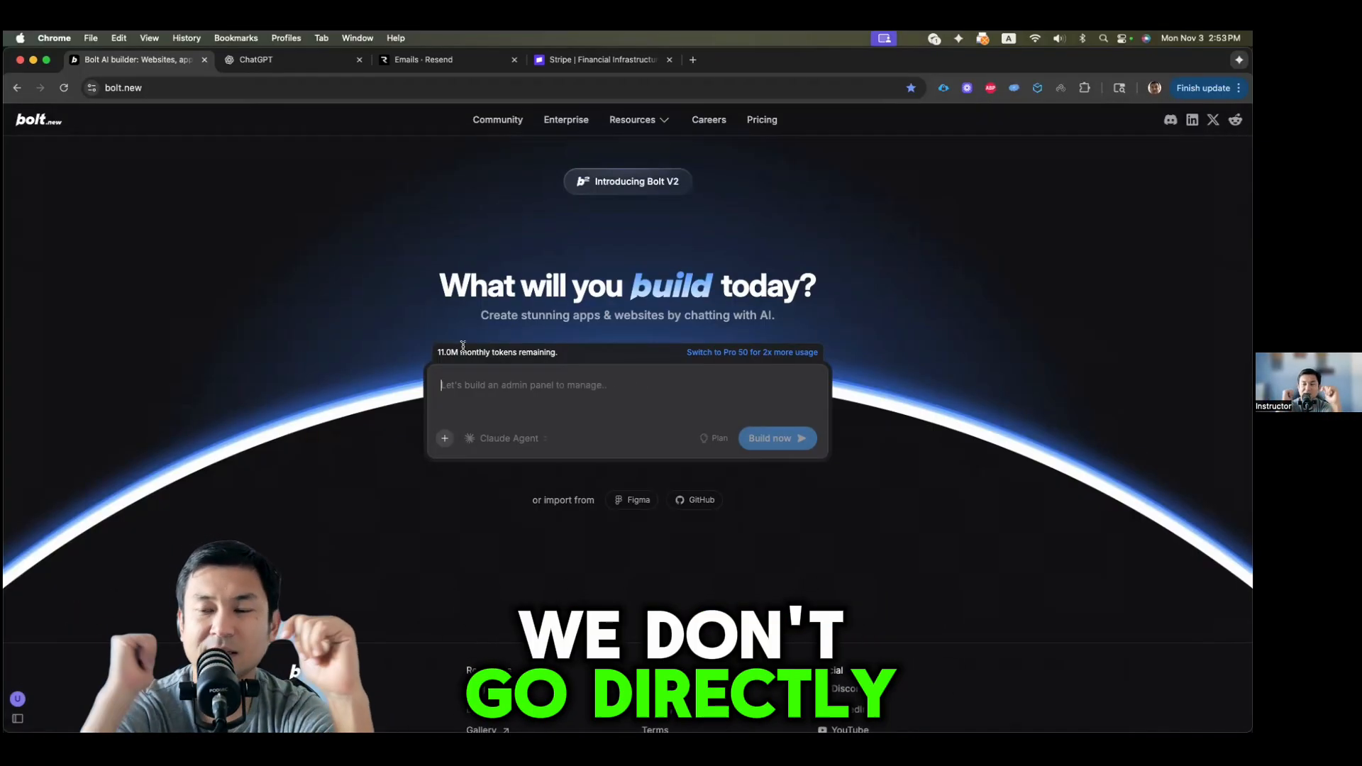
{"action": "type", "text": "Write me a detailed prompt for Bolt.new to build an elegant, premium barbershop website called 'Gaithersburg Fade Studio.' Integrate Stripe using test mode for online payments, Resend for email confirmations, Gemini for chat, and Google Maps for location."}
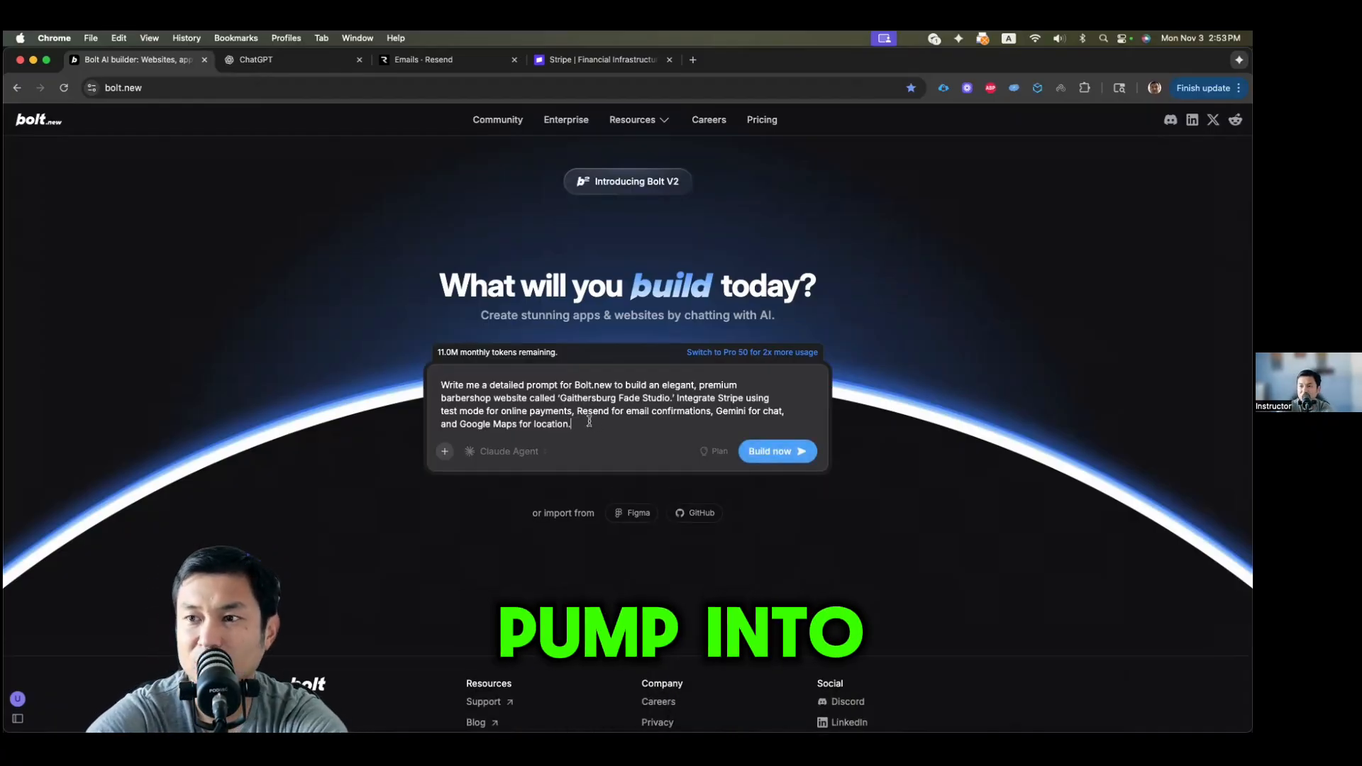
{"action": "left_click_drag", "start_coordinate": [589, 422], "coordinate": [424, 390]}
{"action": "key", "text": "super+c"}
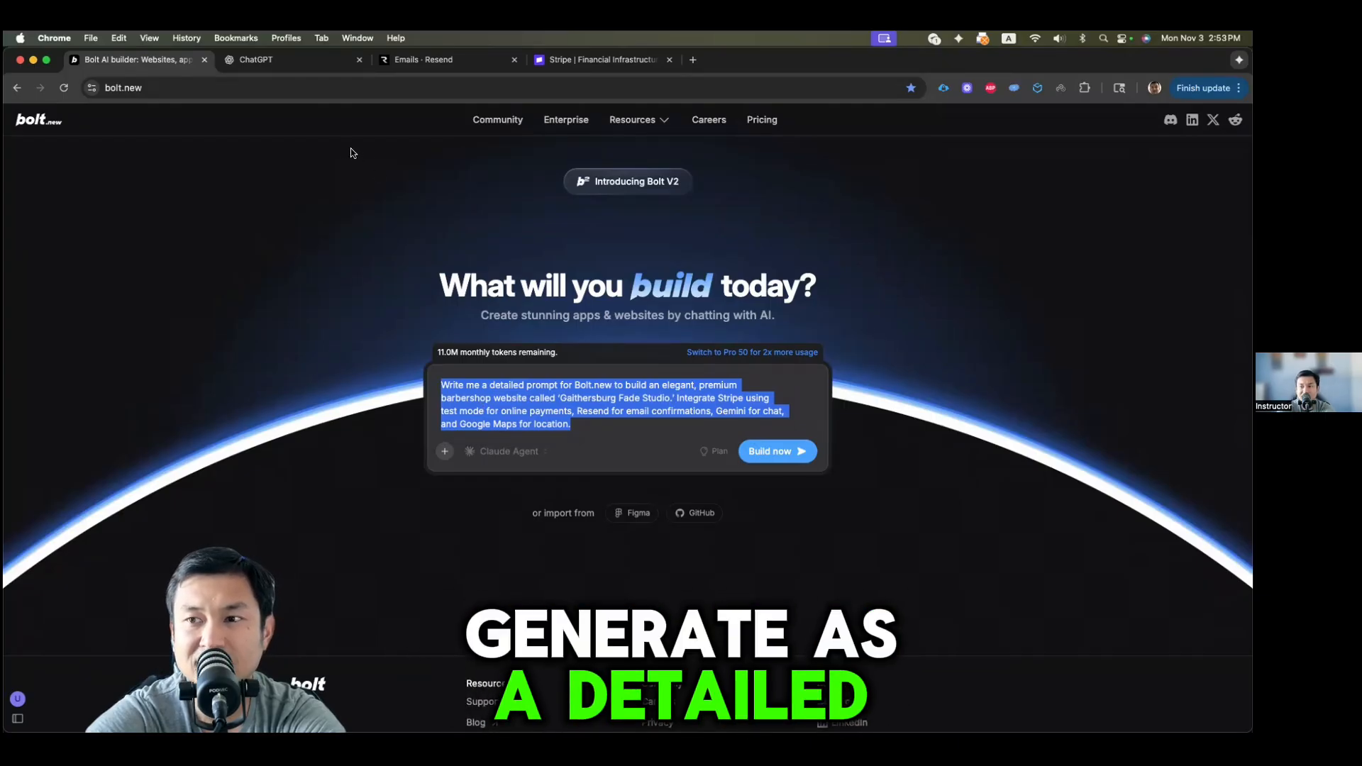
Step: Switch to ChatGPT, paste the copied barbershop website request, remove the word "detailed" and send it
{"action": "left_click", "coordinate": [288, 63]}
{"action": "key", "text": "super+v"}
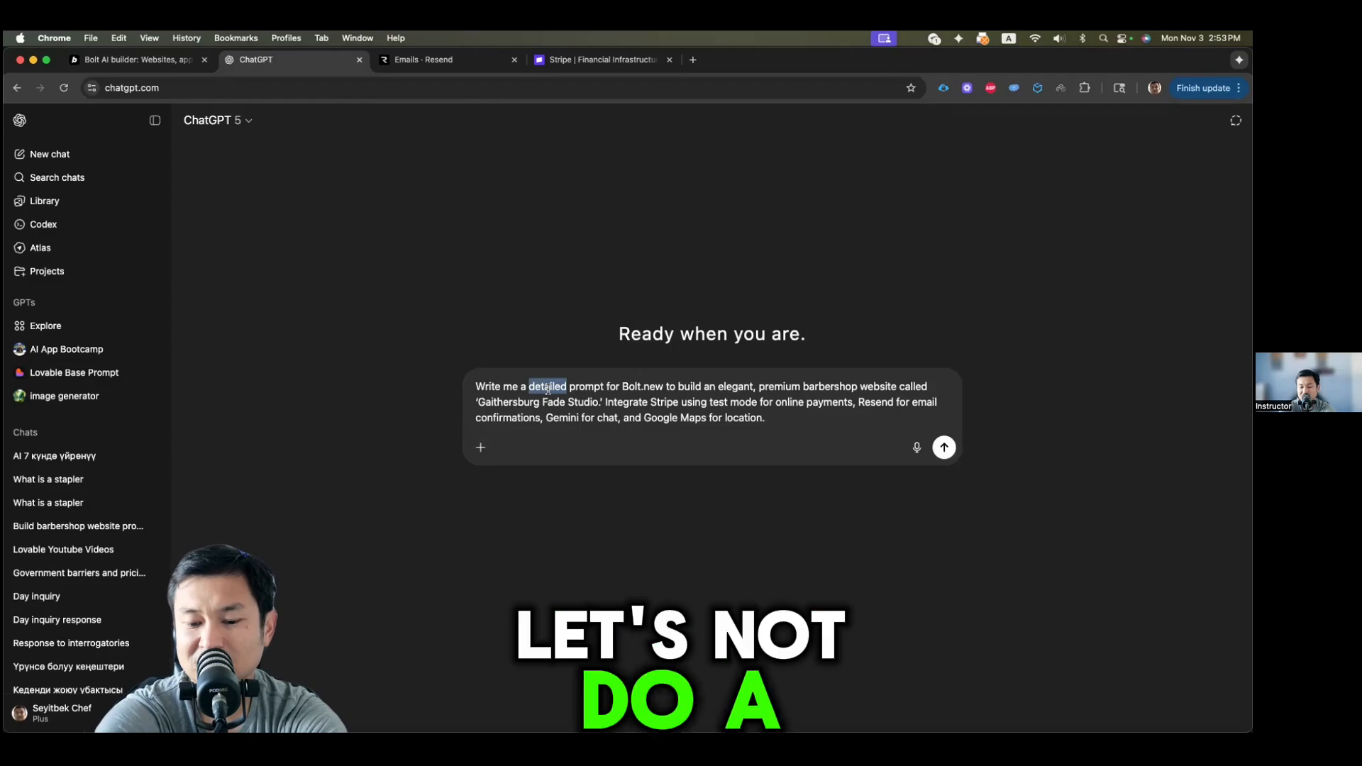
{"action": "key", "text": "BackSpace"}
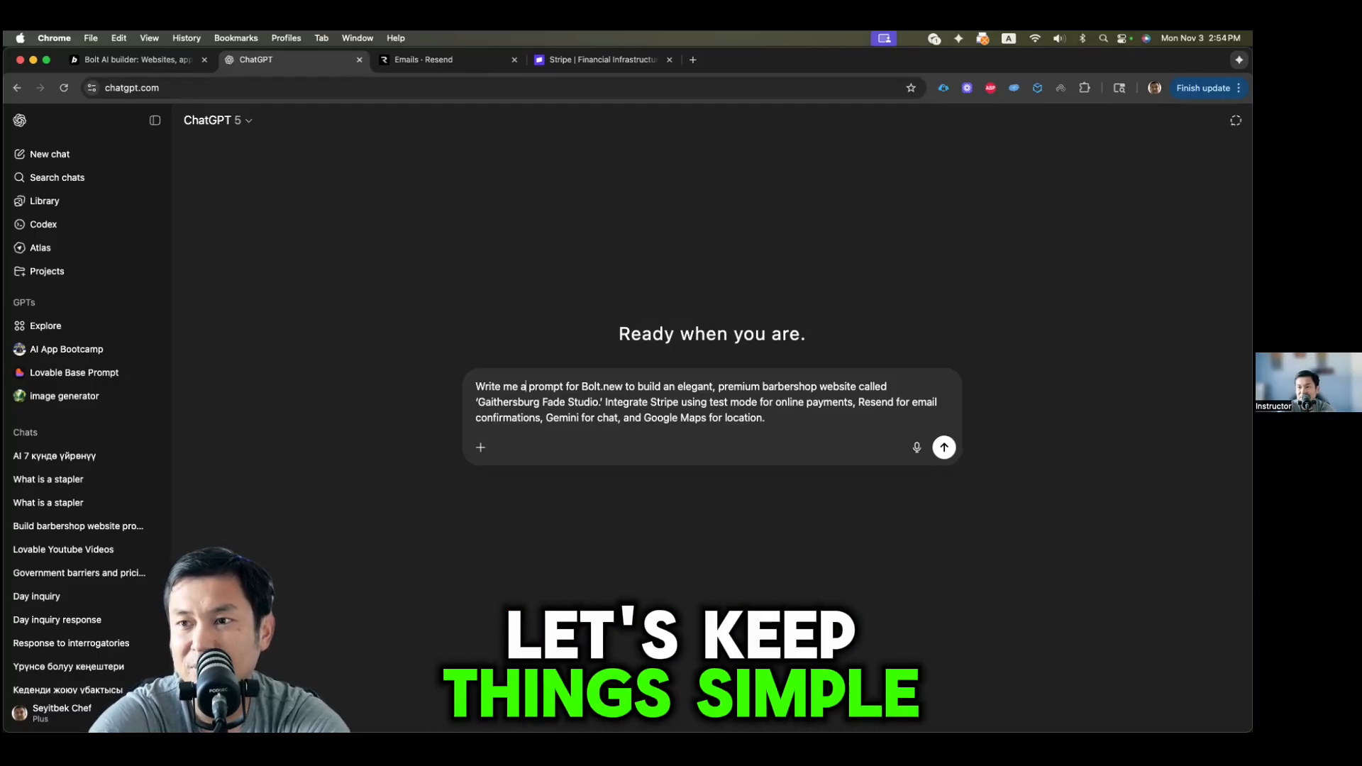
{"action": "left_click", "coordinate": [943, 448]}
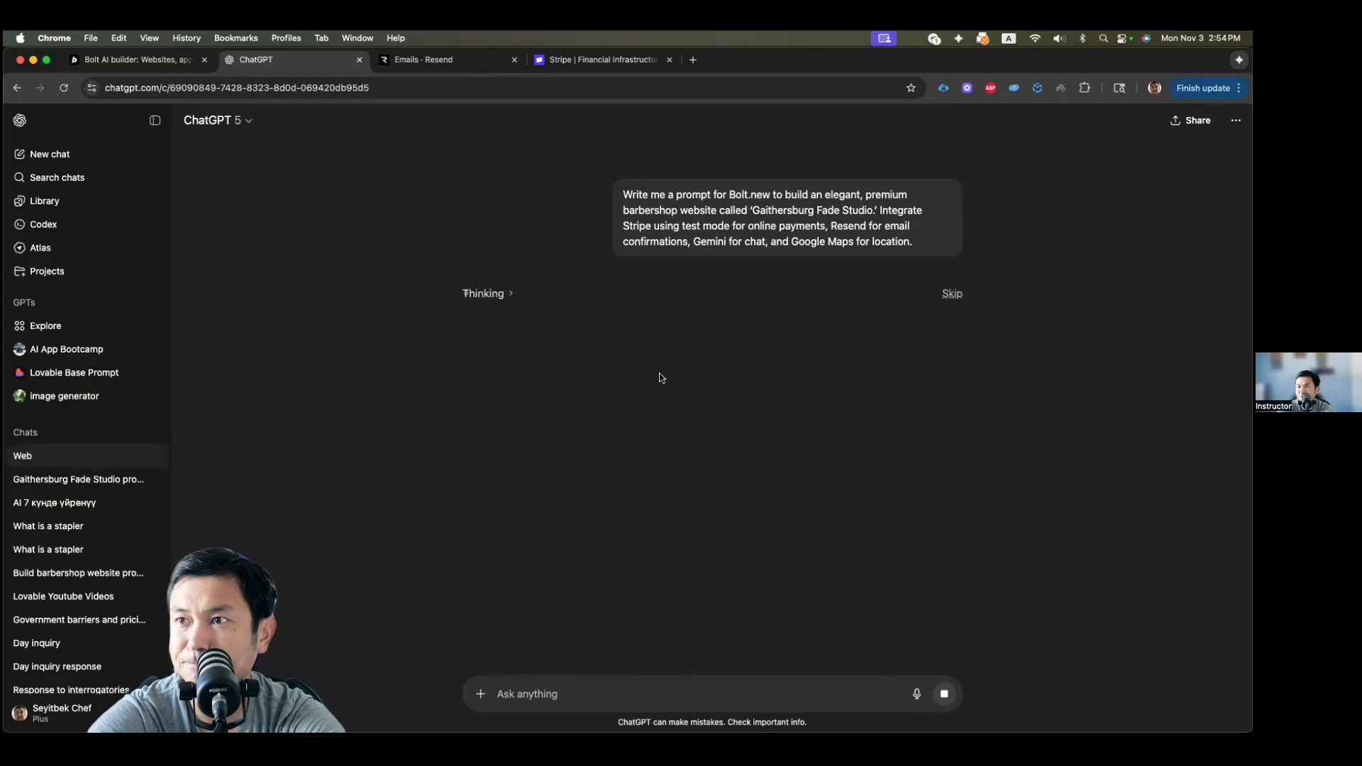
{"action": "left_click", "coordinate": [138, 60]}
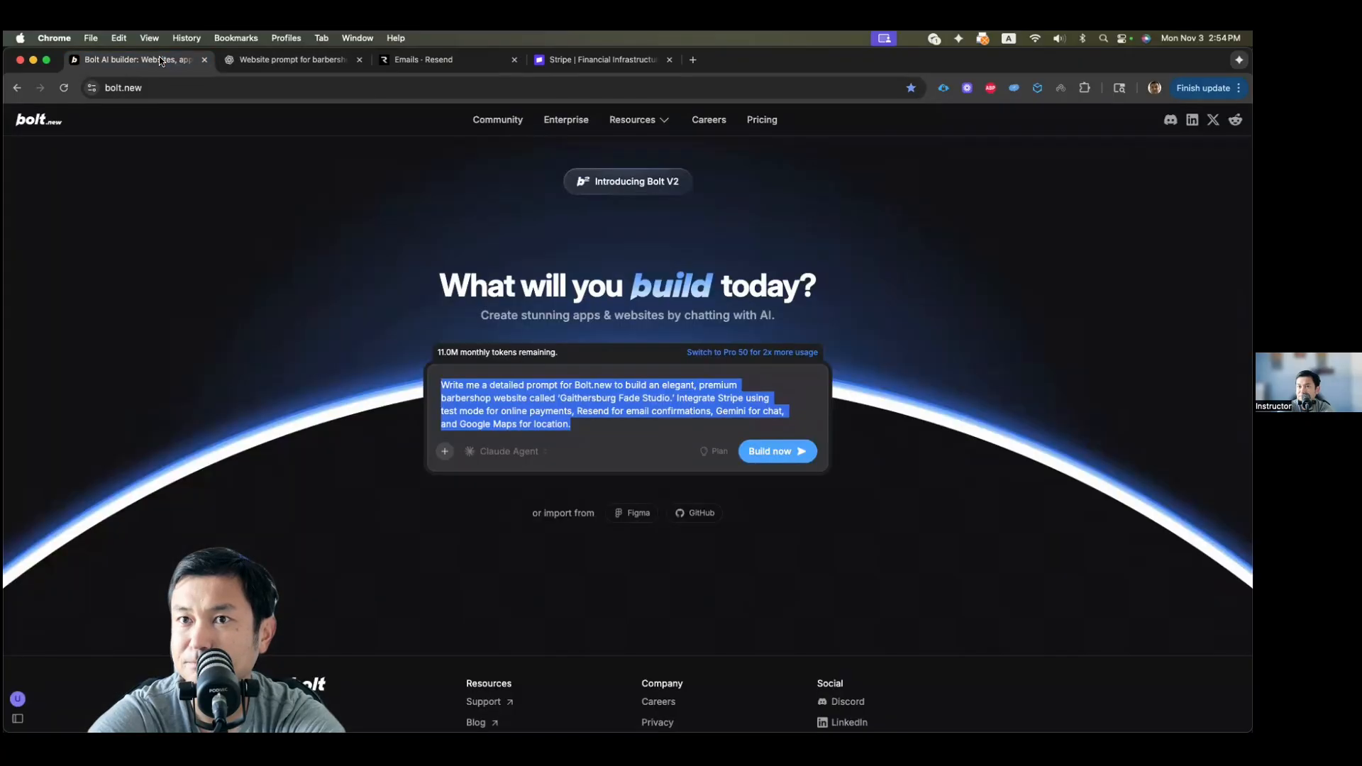
{"action": "left_click", "coordinate": [142, 88]}
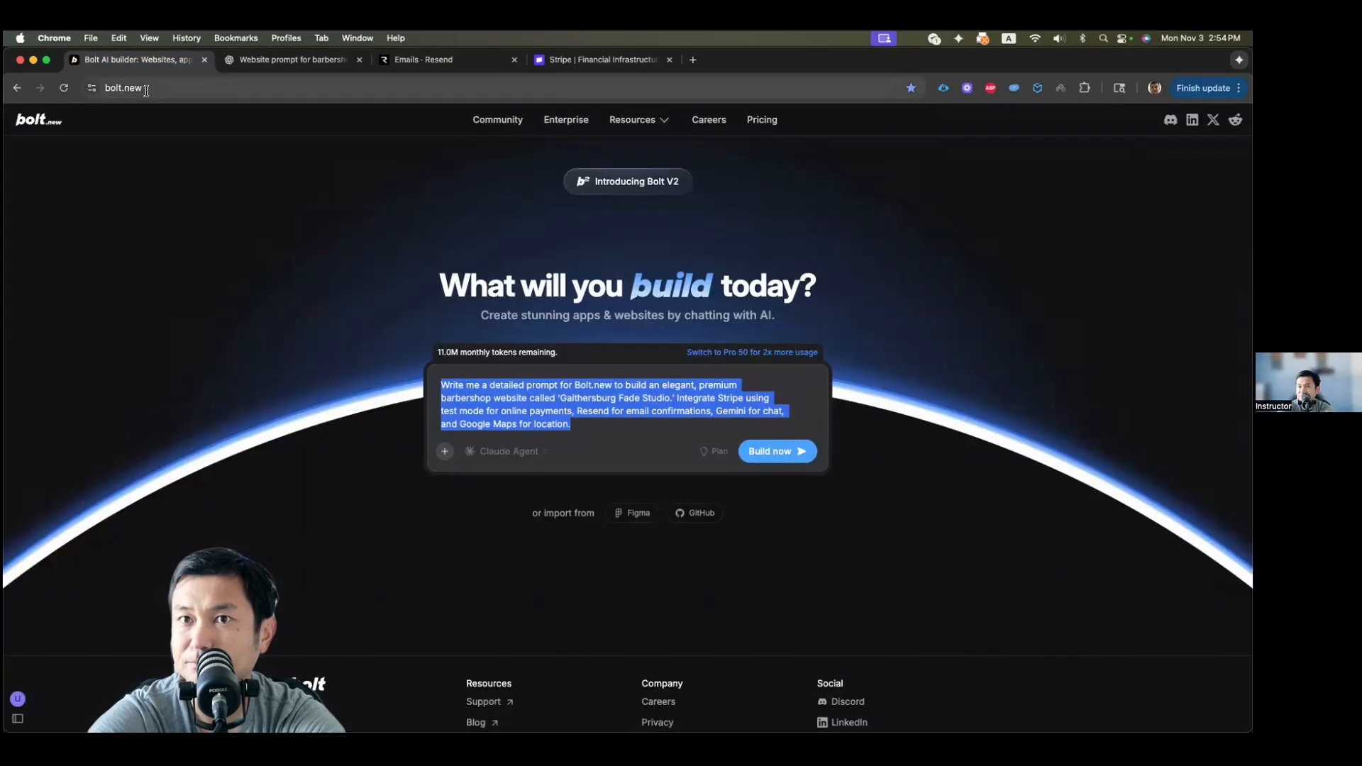
{"action": "left_click", "coordinate": [279, 61]}
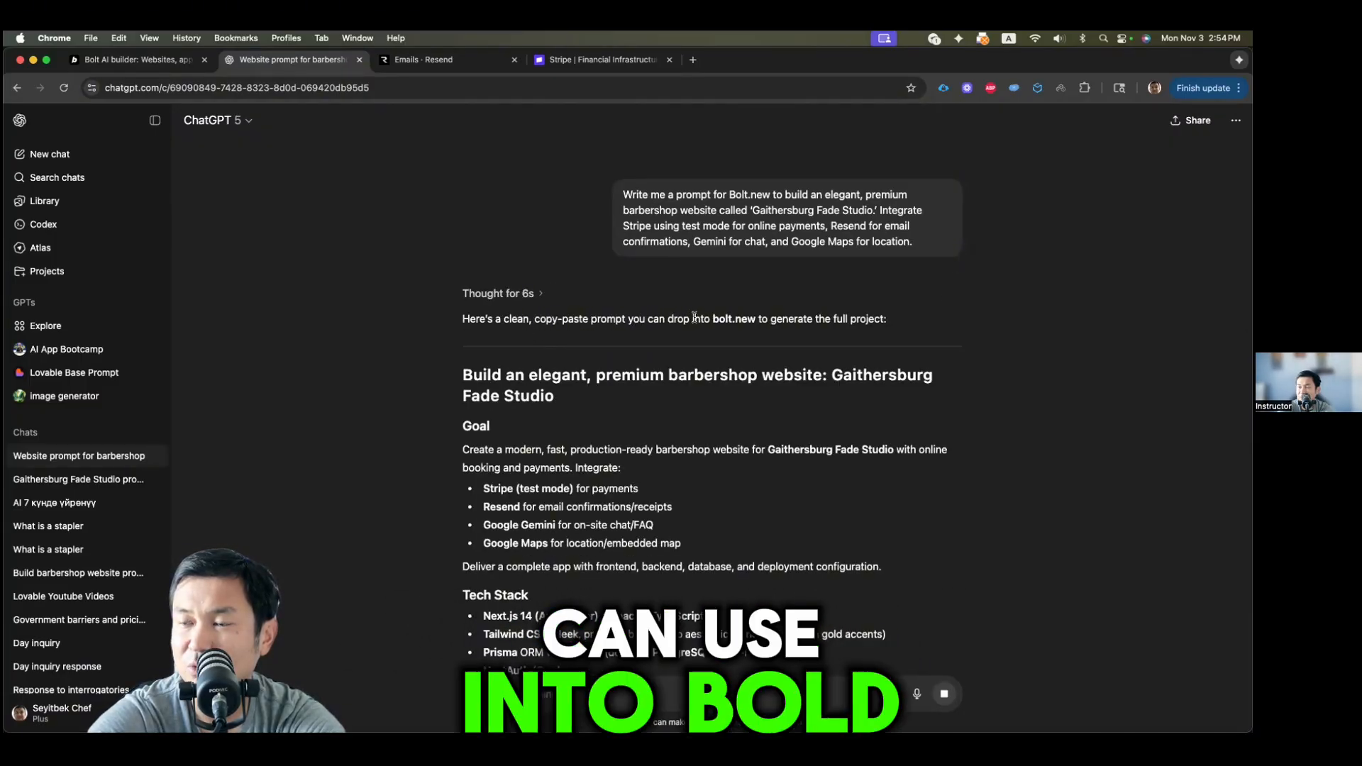
Step: Read the first part of the generated barbershop prompt, covering the goal, tech stack, pages and routes, and Prisma data models
{"action": "scroll", "coordinate": [618, 355], "scroll_direction": "down", "scroll_amount": 1}
{"action": "scroll", "coordinate": [610, 349], "scroll_direction": "down", "scroll_amount": 5}
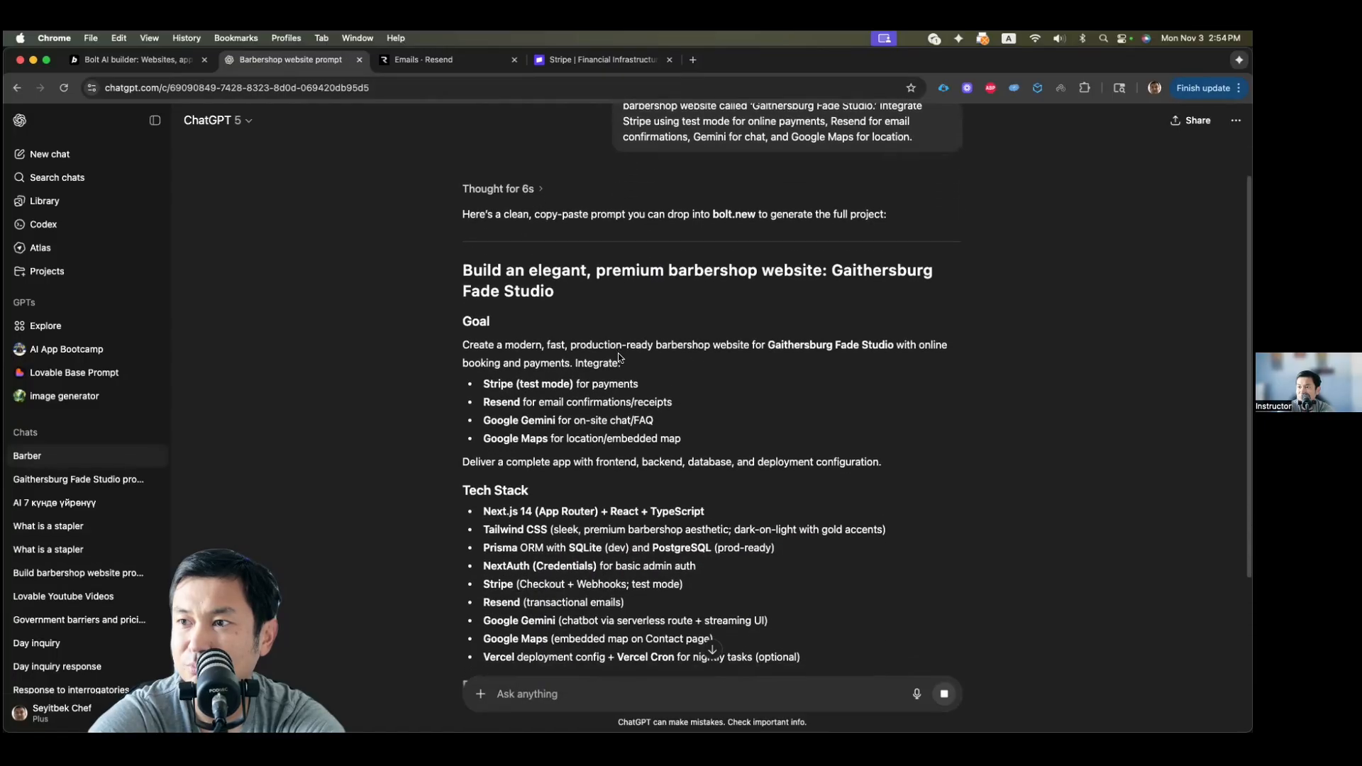
{"action": "scroll", "coordinate": [495, 280], "scroll_direction": "down", "scroll_amount": 6}
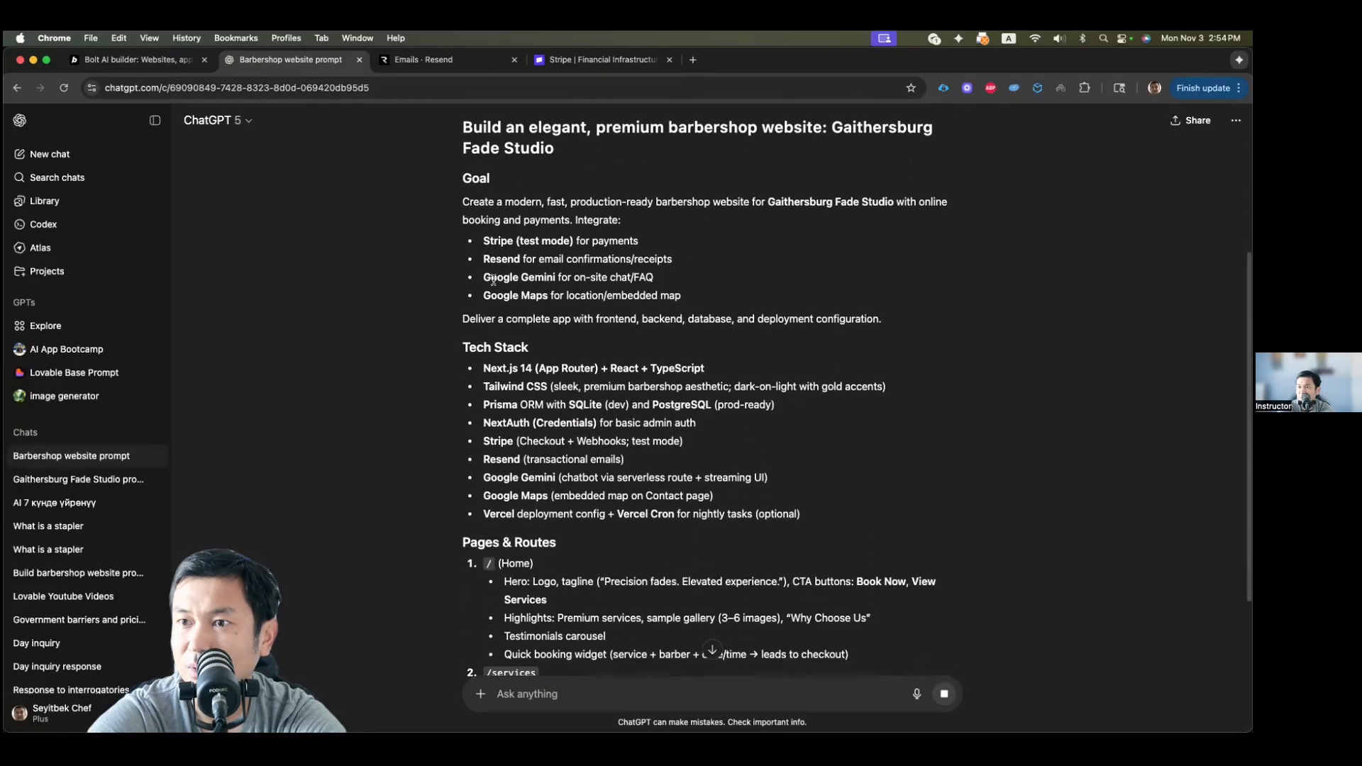
{"action": "scroll", "coordinate": [494, 283], "scroll_direction": "down", "scroll_amount": 4}
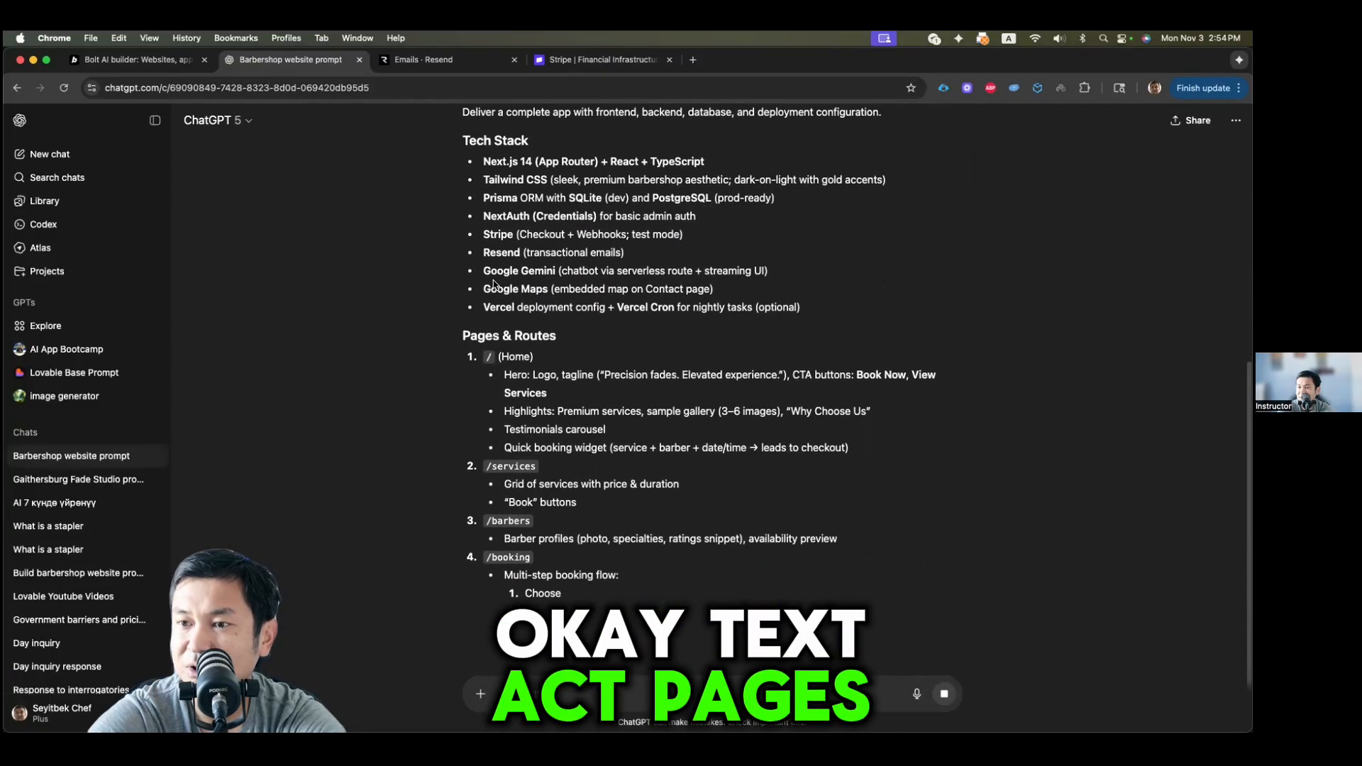
{"action": "scroll", "coordinate": [508, 286], "scroll_direction": "down", "scroll_amount": 12}
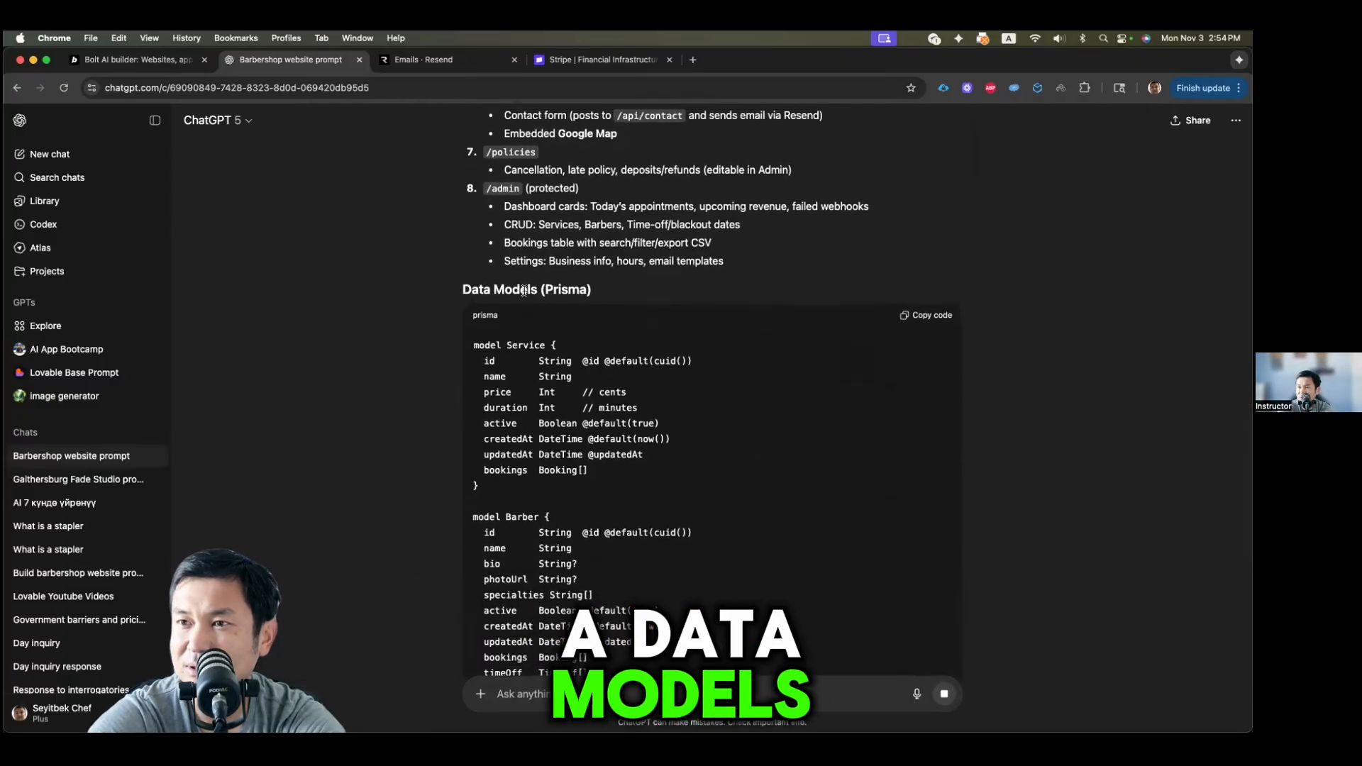
{"action": "triple_click", "coordinate": [501, 291]}
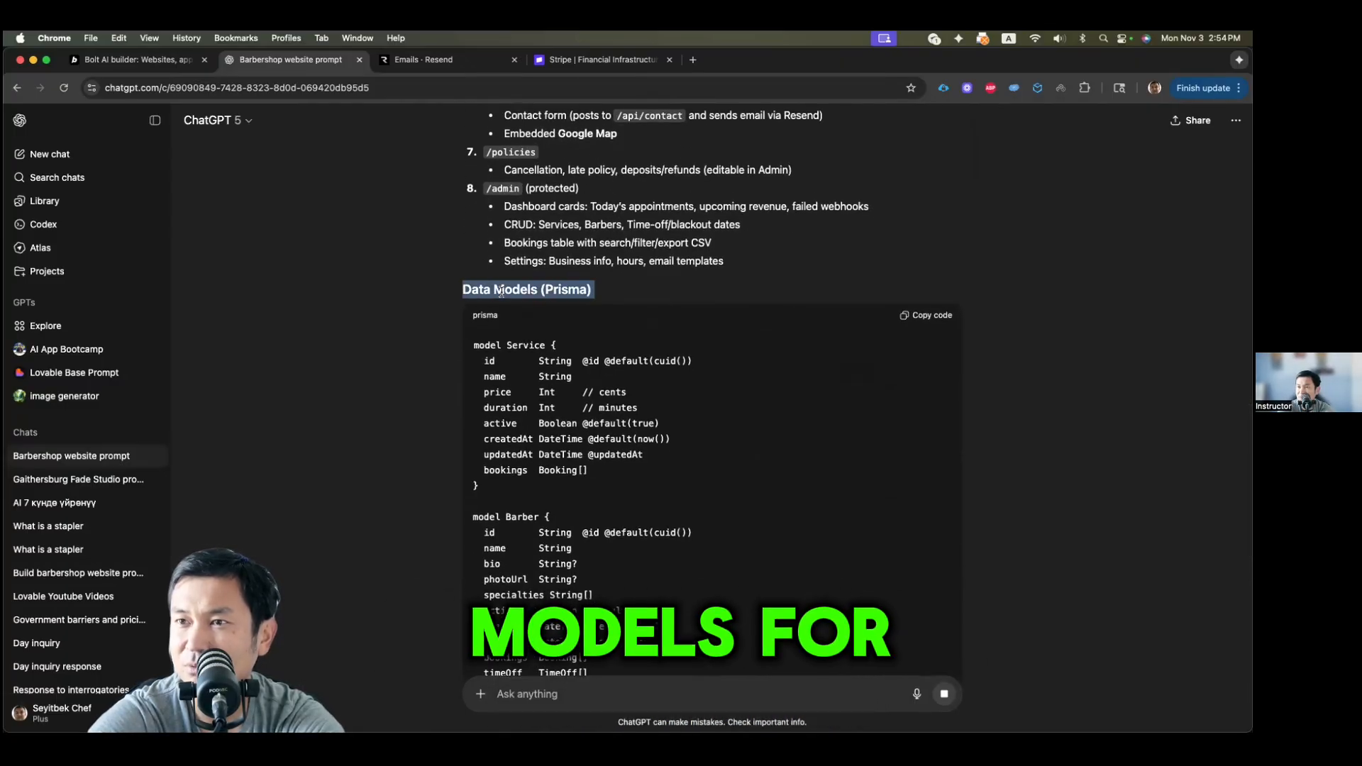
Step: Read the rest of the generated prompt, covering booking logic, API routes, integrations, environment variables, deployment and acceptance criteria
{"action": "scroll", "coordinate": [561, 400], "scroll_direction": "down", "scroll_amount": 15}
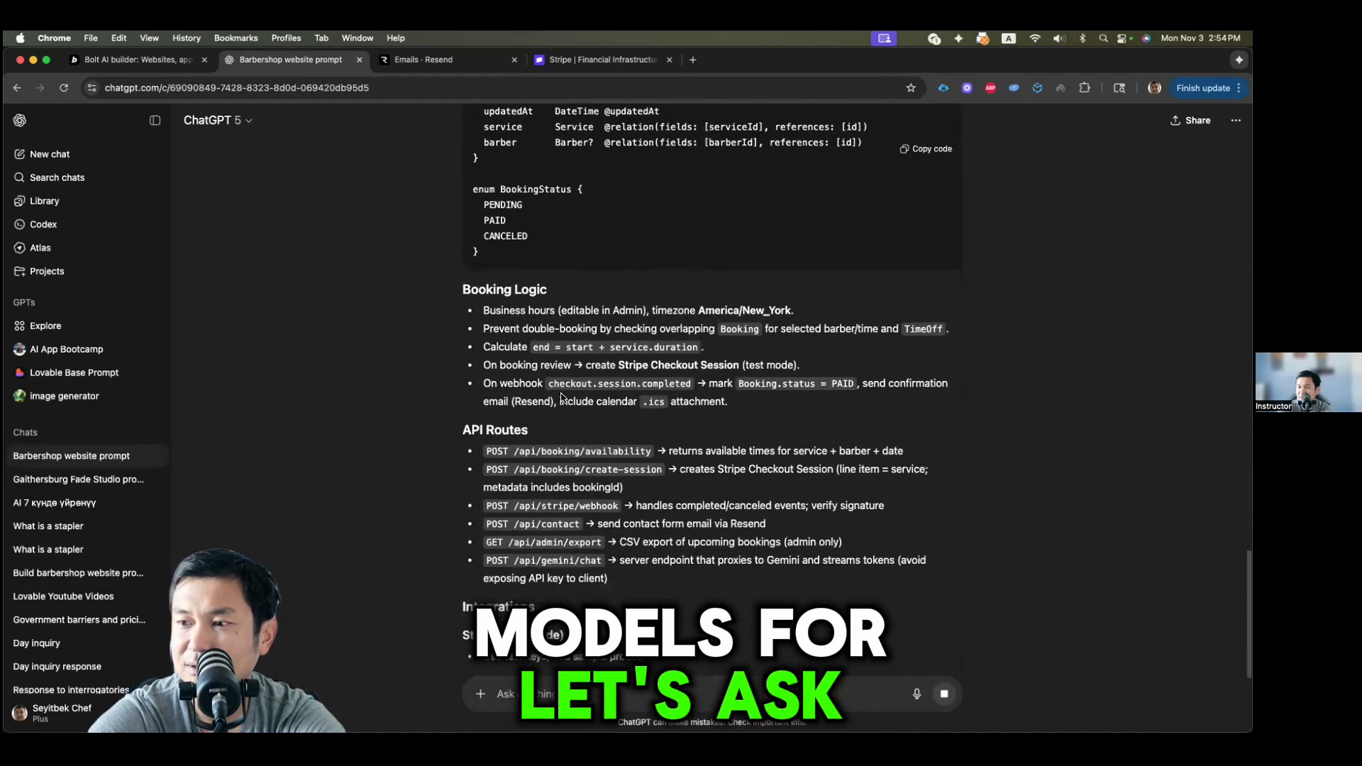
{"action": "scroll", "coordinate": [498, 292], "scroll_direction": "down", "scroll_amount": 3}
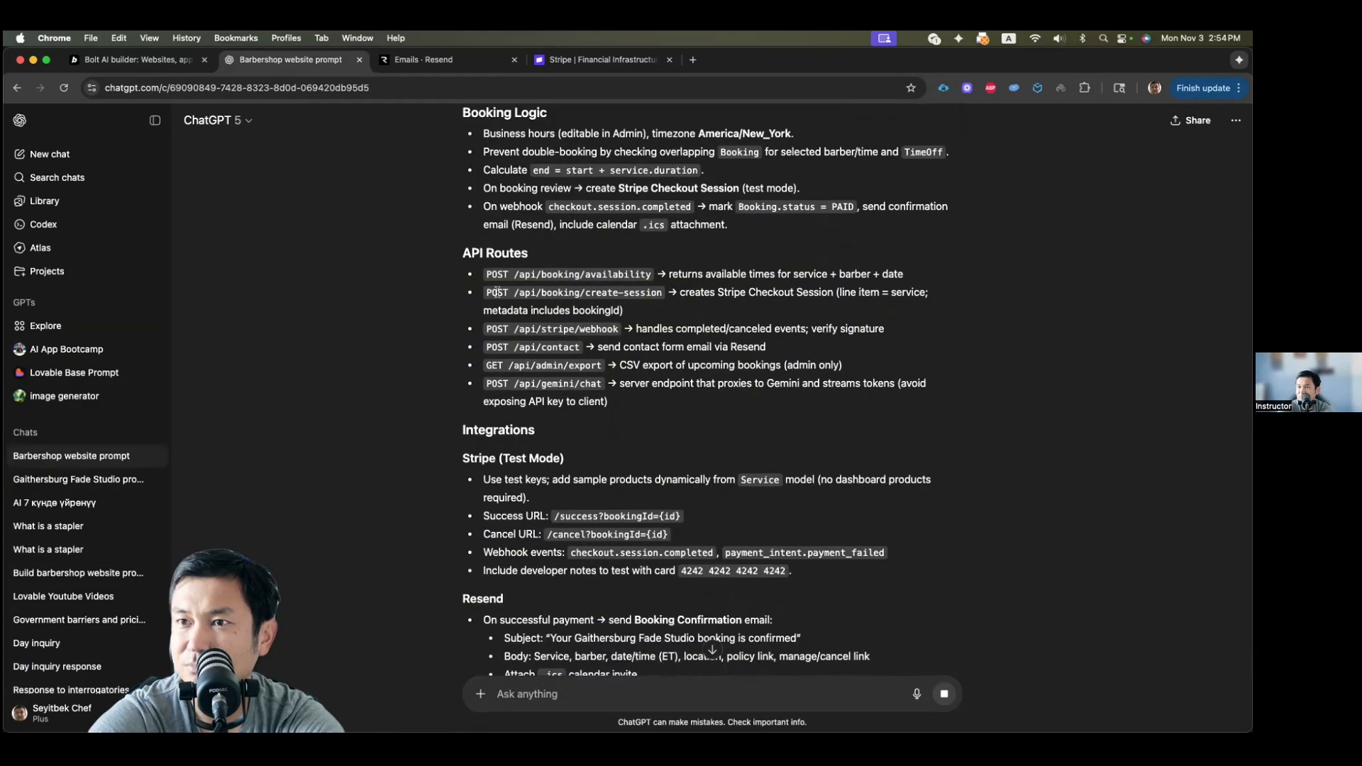
{"action": "scroll", "coordinate": [495, 288], "scroll_direction": "up", "scroll_amount": 2}
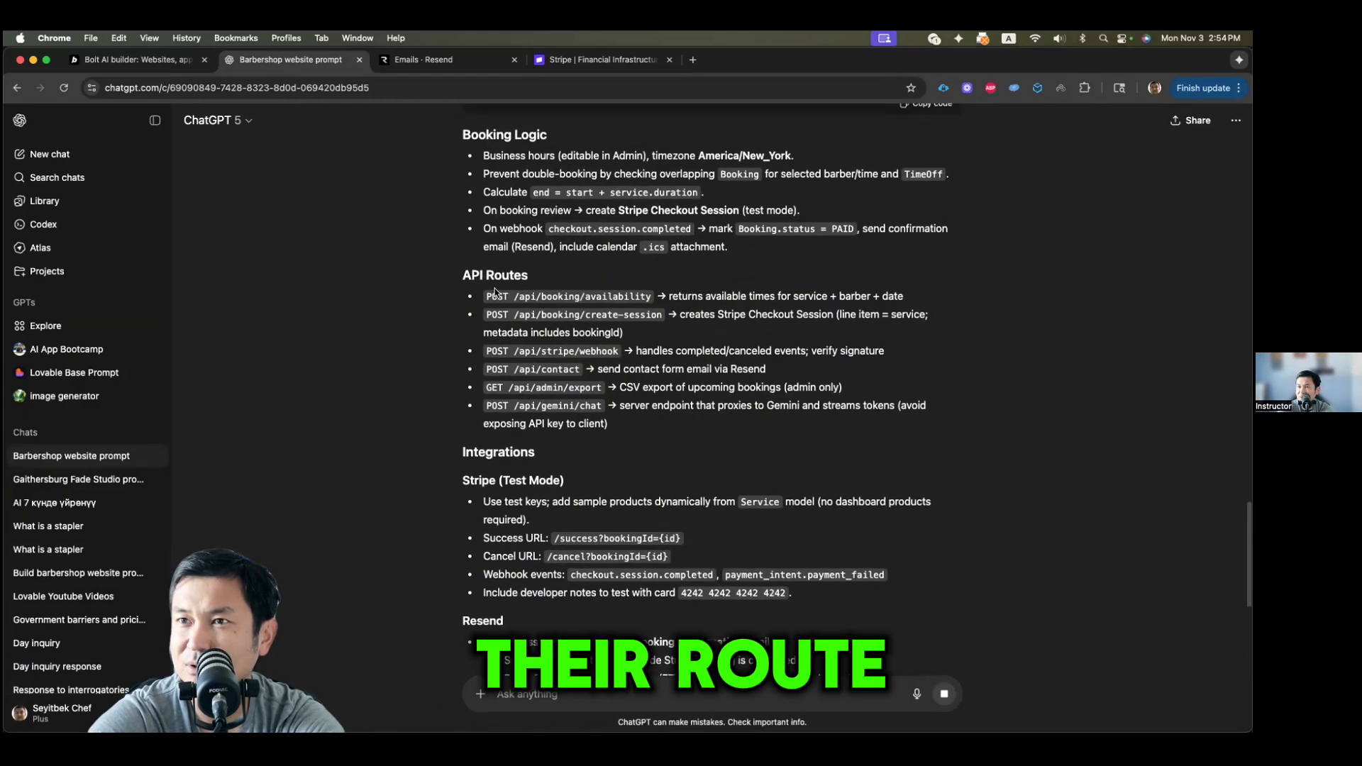
{"action": "scroll", "coordinate": [496, 288], "scroll_direction": "down", "scroll_amount": 4}
{"action": "scroll", "coordinate": [496, 288], "scroll_direction": "up", "scroll_amount": 7}
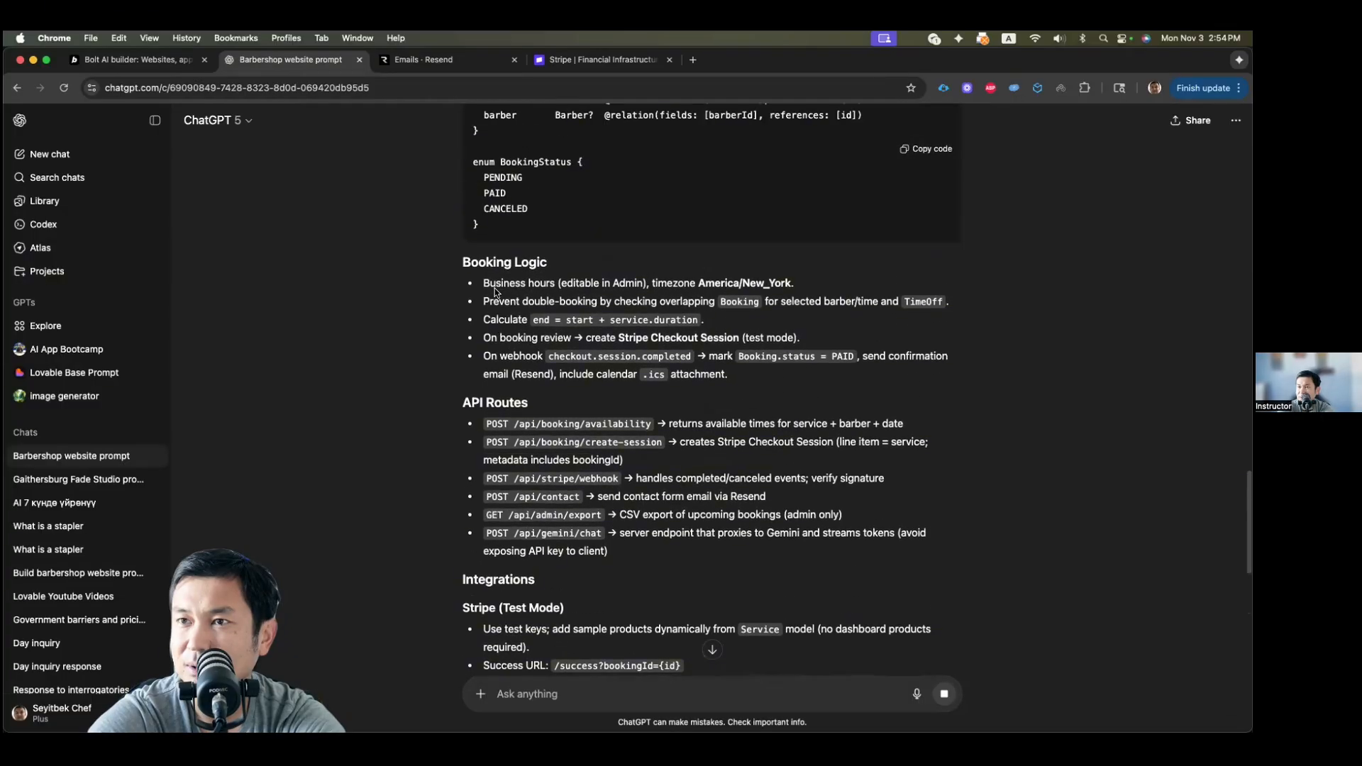
{"action": "scroll", "coordinate": [498, 321], "scroll_direction": "down", "scroll_amount": 8}
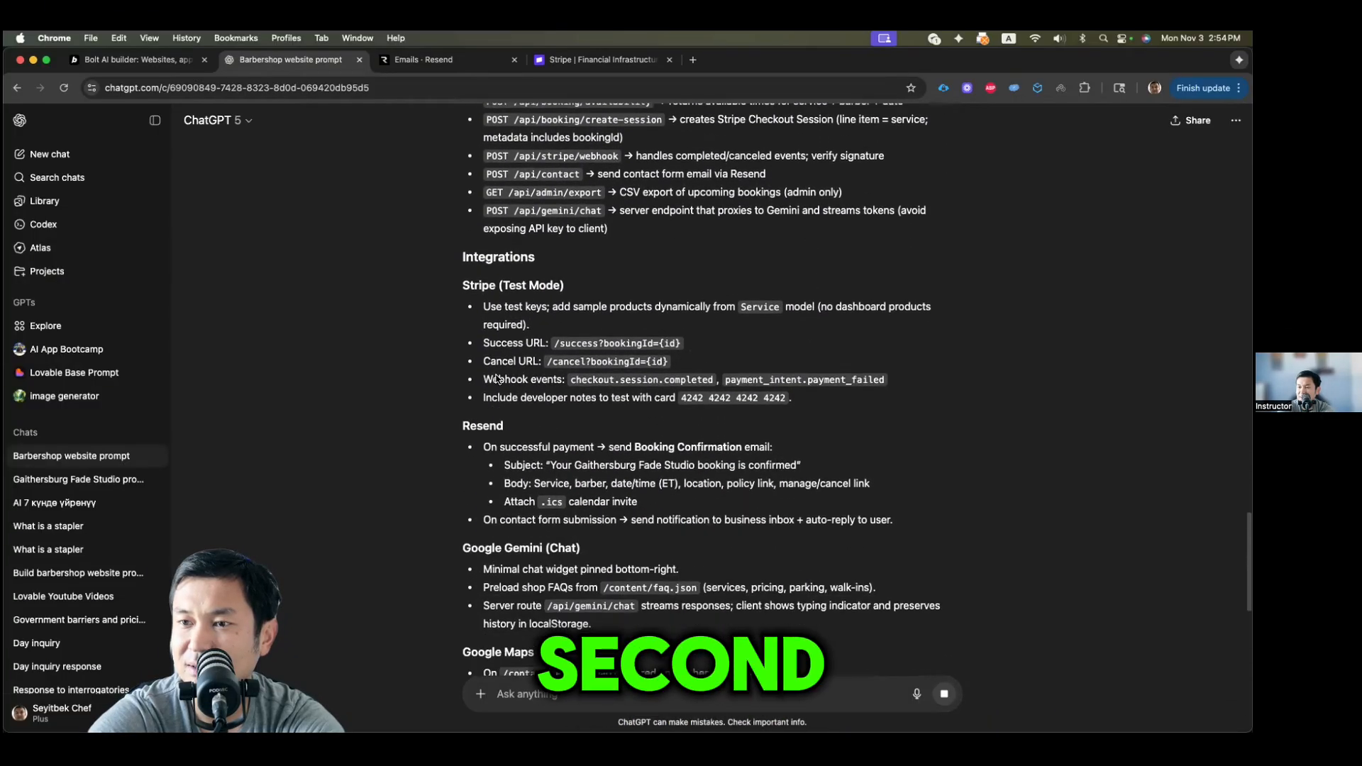
{"action": "scroll", "coordinate": [496, 375], "scroll_direction": "down", "scroll_amount": 12}
{"action": "scroll", "coordinate": [496, 376], "scroll_direction": "up", "scroll_amount": 1}
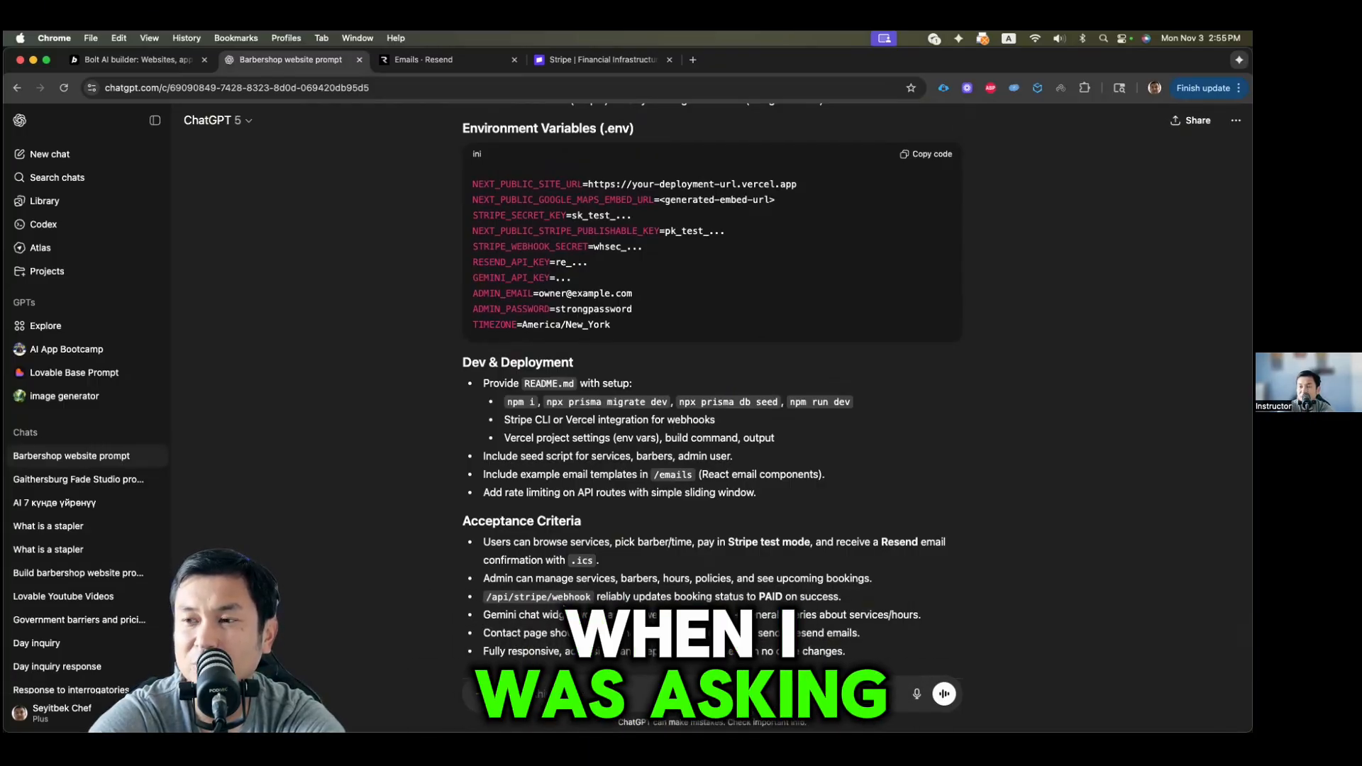
Step: Ask ChatGPT the follow-up question "is this for Bolt AI Builder?"
{"action": "scroll", "coordinate": [710, 398], "scroll_direction": "down", "scroll_amount": 3}
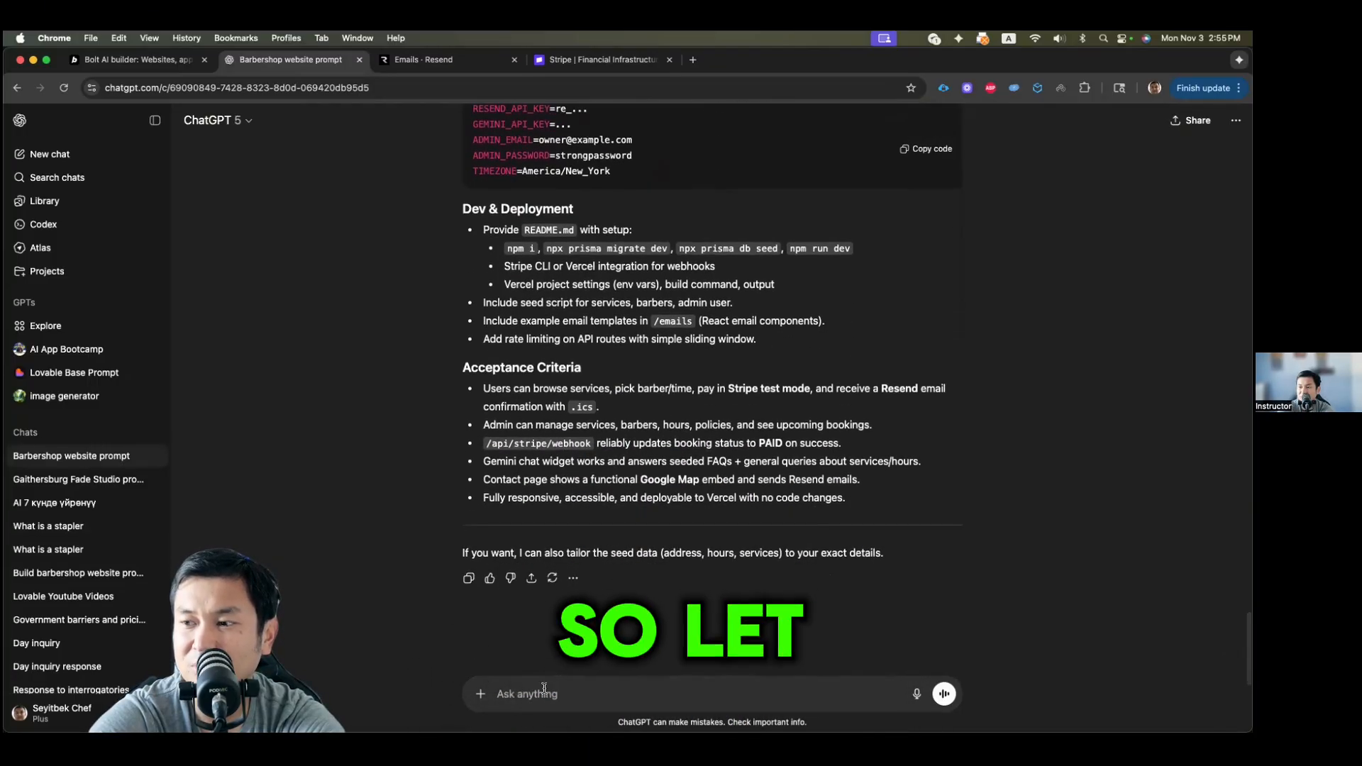
{"action": "type", "text": "is this for bolt AI Build"}
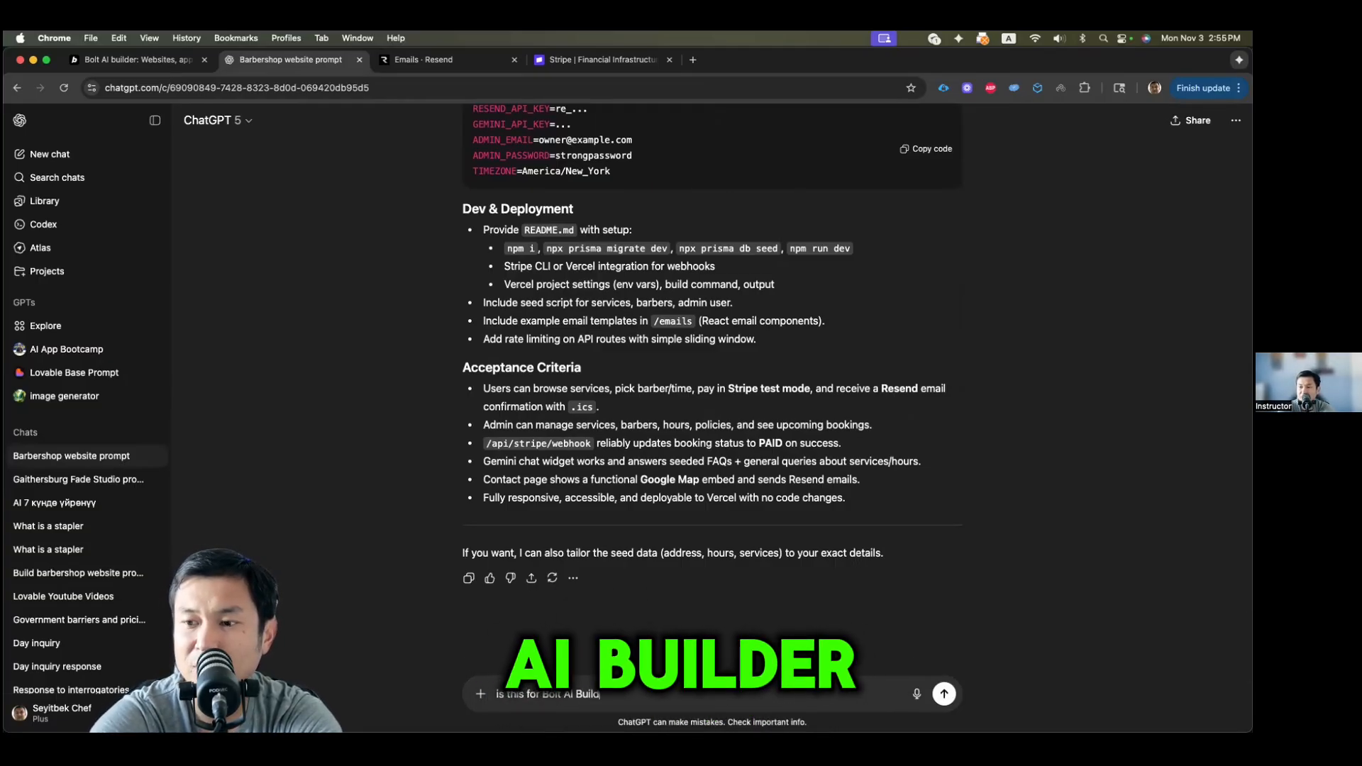
{"action": "key", "text": "Return"}
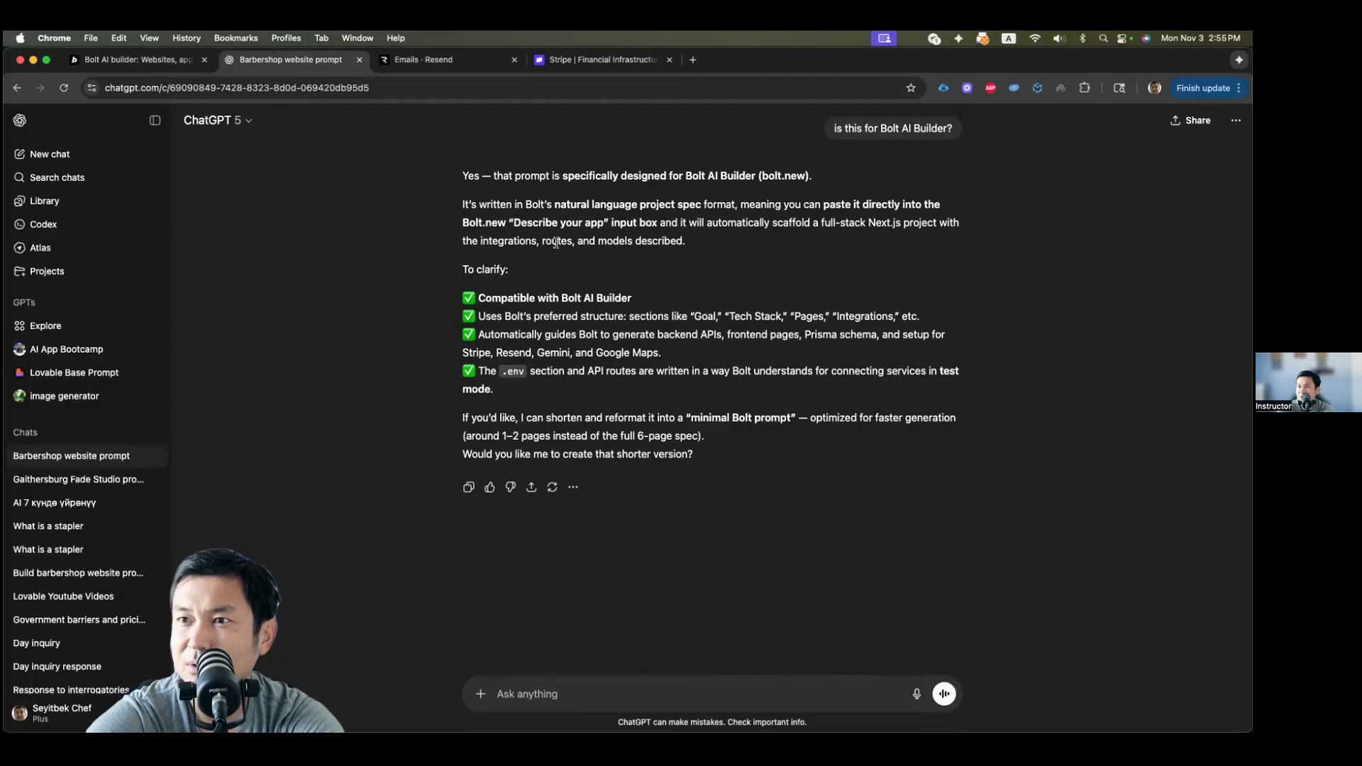
Step: Copy the full generated prompt, replace the old request in Bolt.new with it, and delete the closing offer to tailor the seed data
{"action": "scroll", "coordinate": [556, 241], "scroll_direction": "up", "scroll_amount": 8}
{"action": "left_click", "coordinate": [469, 597]}
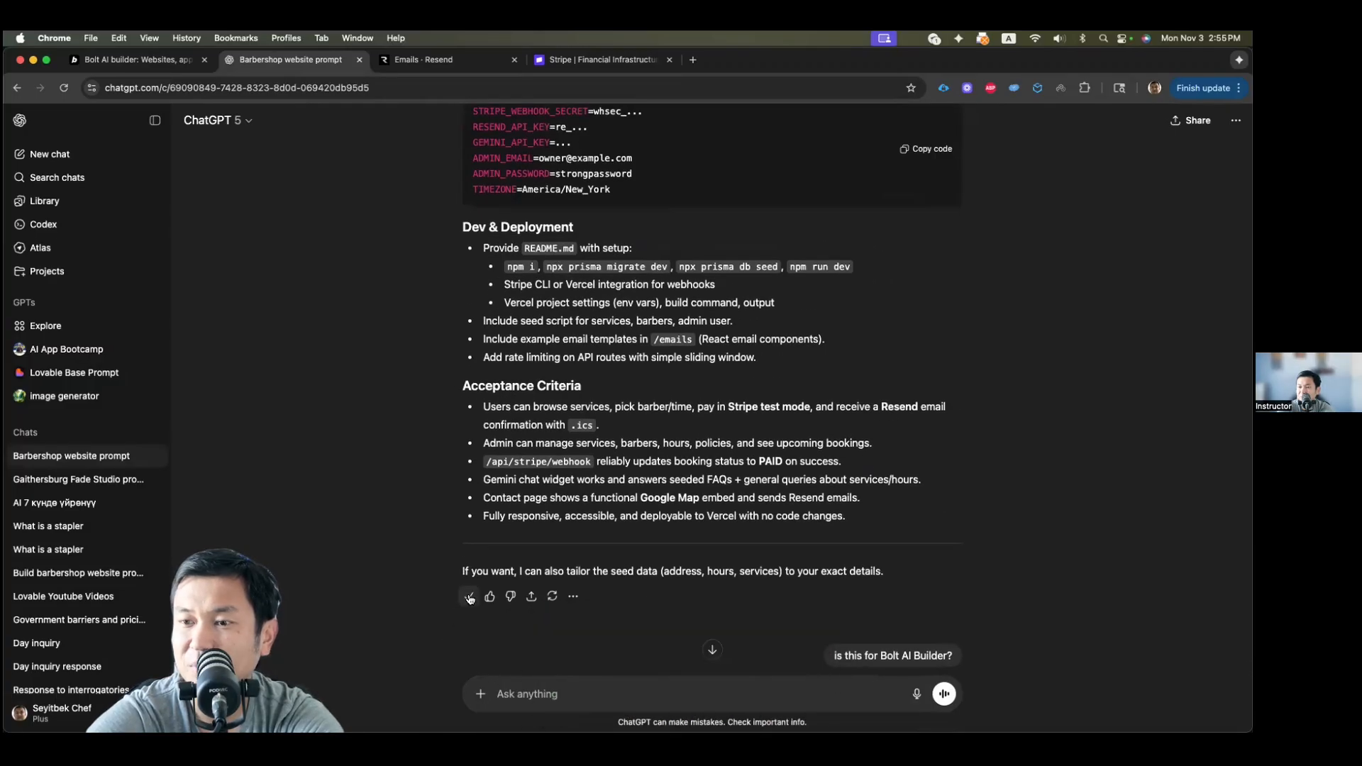
{"action": "left_click", "coordinate": [148, 64]}
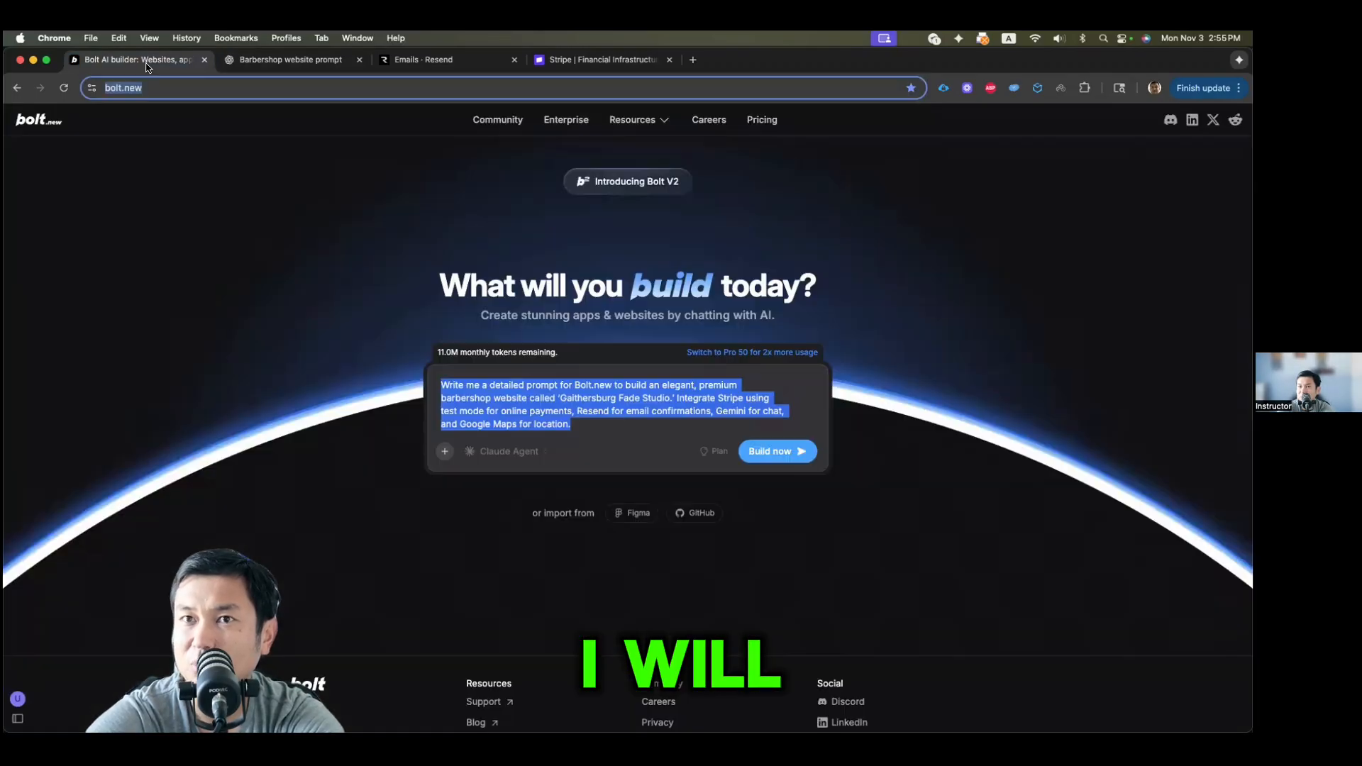
{"action": "left_click", "coordinate": [540, 419]}
{"action": "key", "text": "ctrl+a"}
{"action": "key", "text": "ctrl+v"}
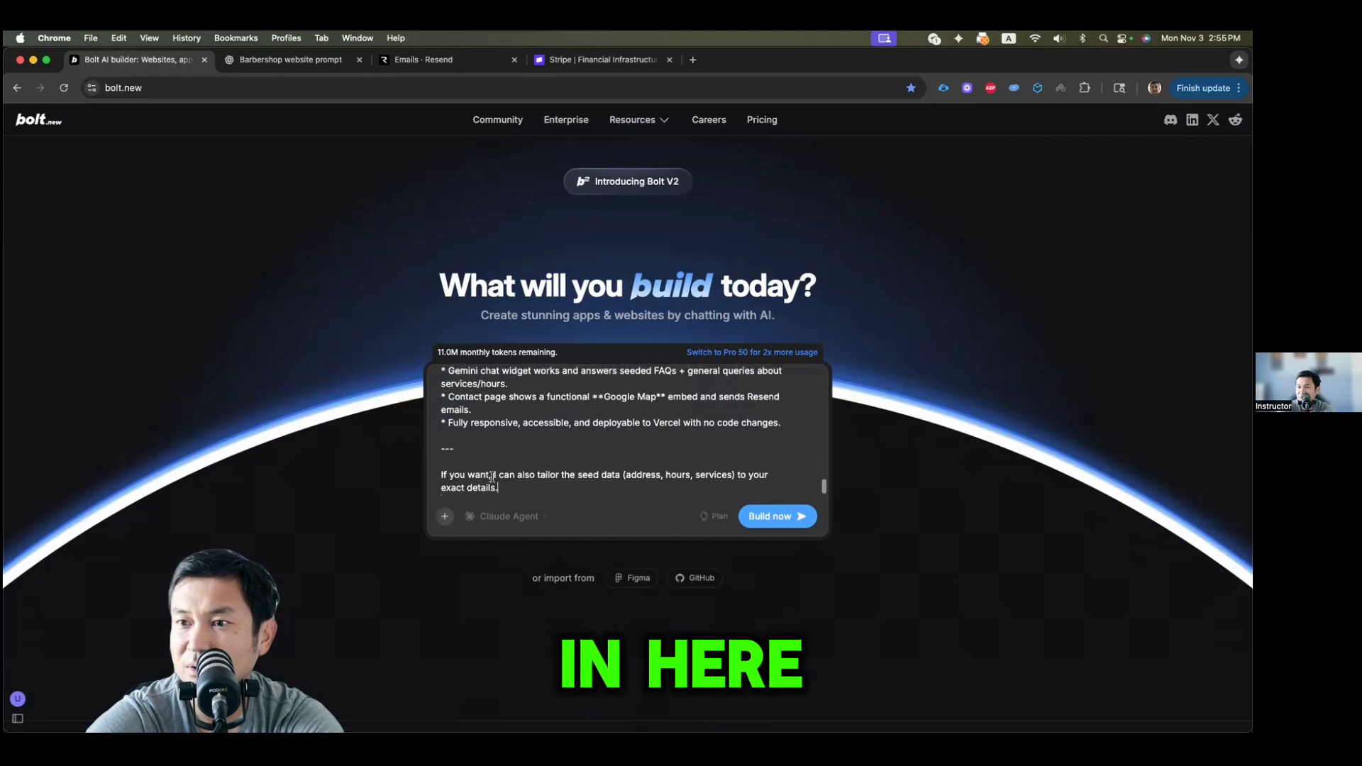
{"action": "left_click_drag", "start_coordinate": [416, 458], "coordinate": [395, 450]}
{"action": "key", "text": "BackSpace"}
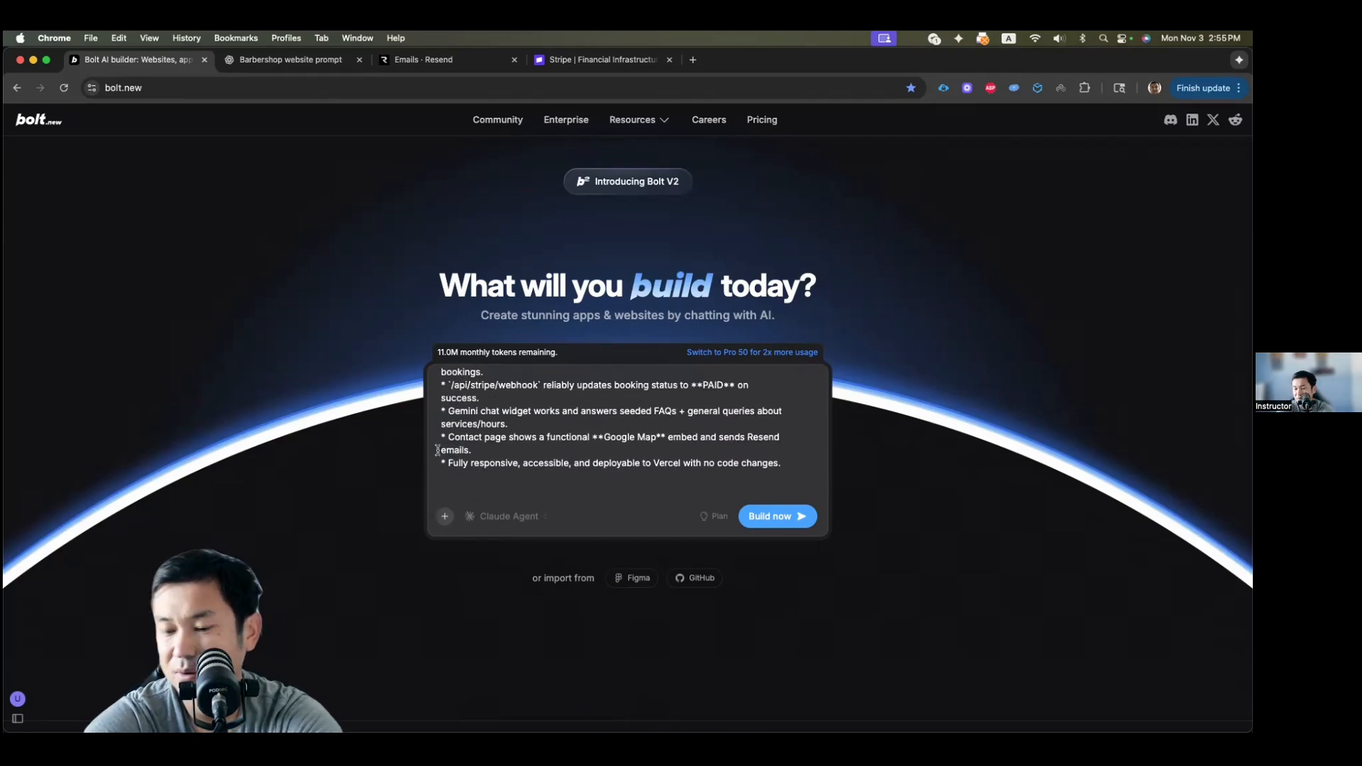
Step: Switch to ChatGPT, find the Data Models section in the generated prompt and ask "why do we need Data Models (Prisma)?"
{"action": "scroll", "coordinate": [563, 457], "scroll_direction": "up", "scroll_amount": 8}
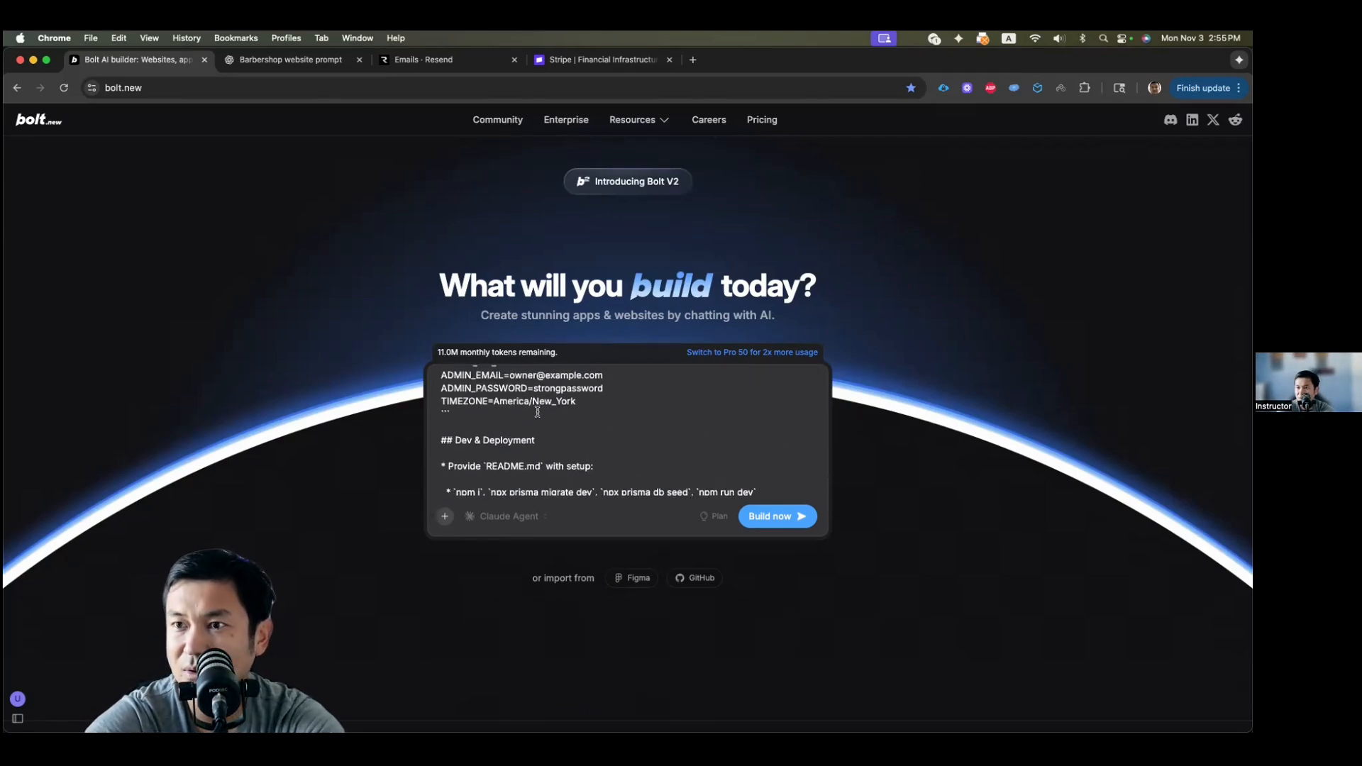
{"action": "scroll", "coordinate": [537, 411], "scroll_direction": "up", "scroll_amount": 3}
{"action": "key", "text": "ctrl+Tab"}
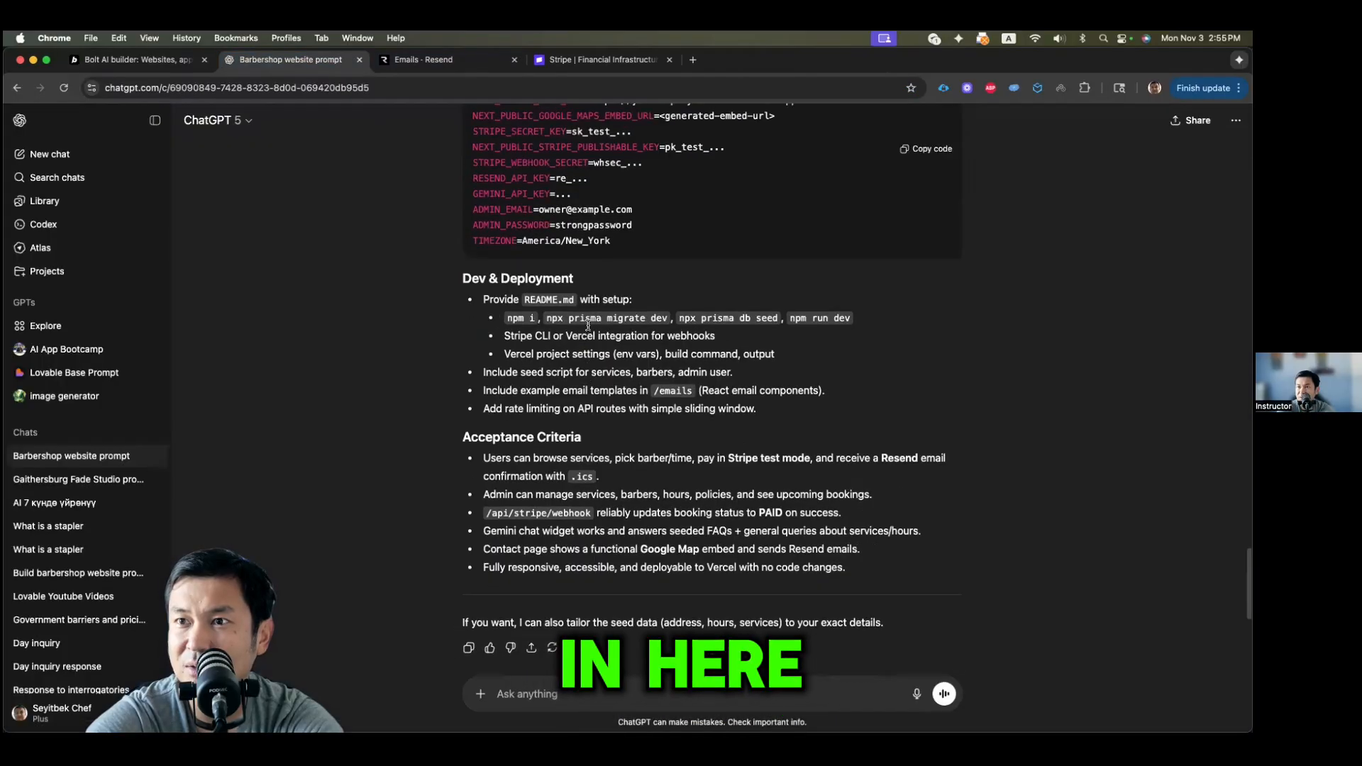
{"action": "scroll", "coordinate": [588, 326], "scroll_direction": "up", "scroll_amount": 20}
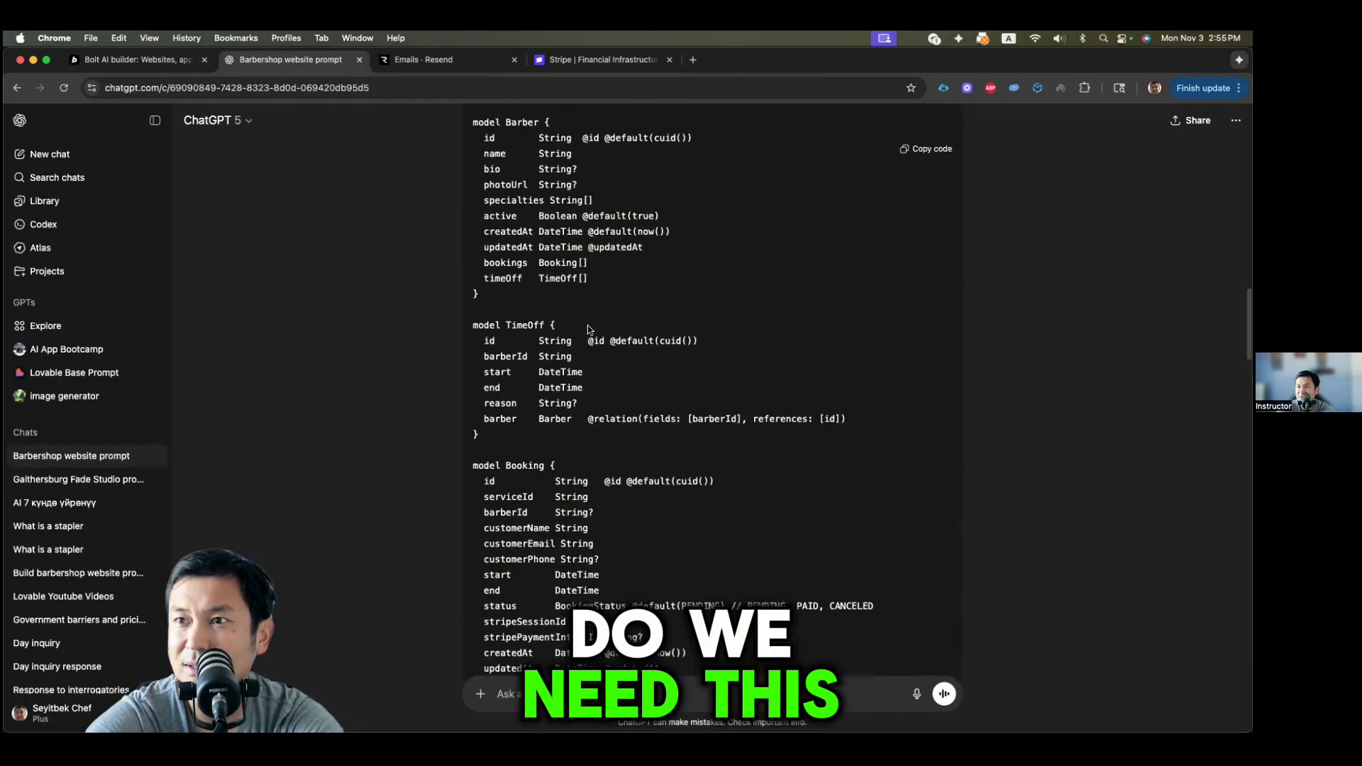
{"action": "scroll", "coordinate": [588, 328], "scroll_direction": "up", "scroll_amount": 8}
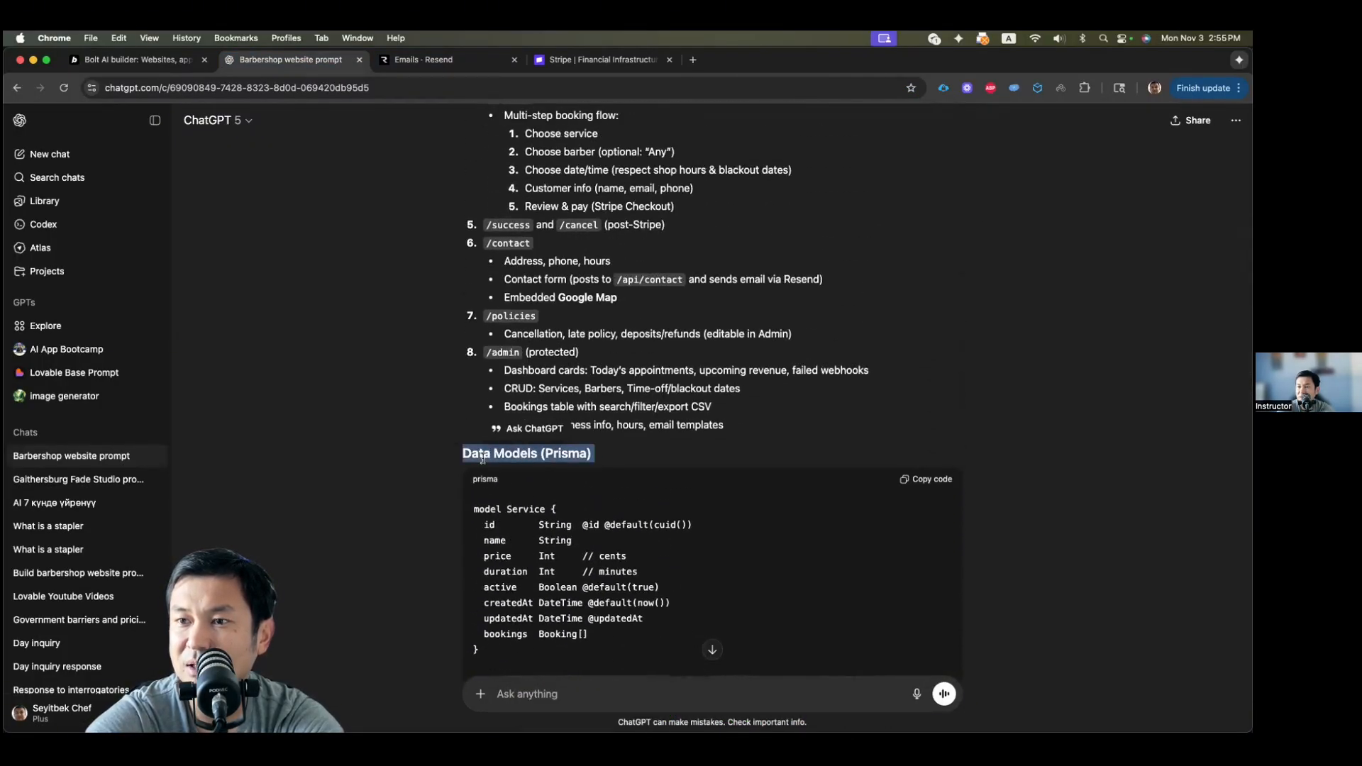
{"action": "type", "text": "why do w"}
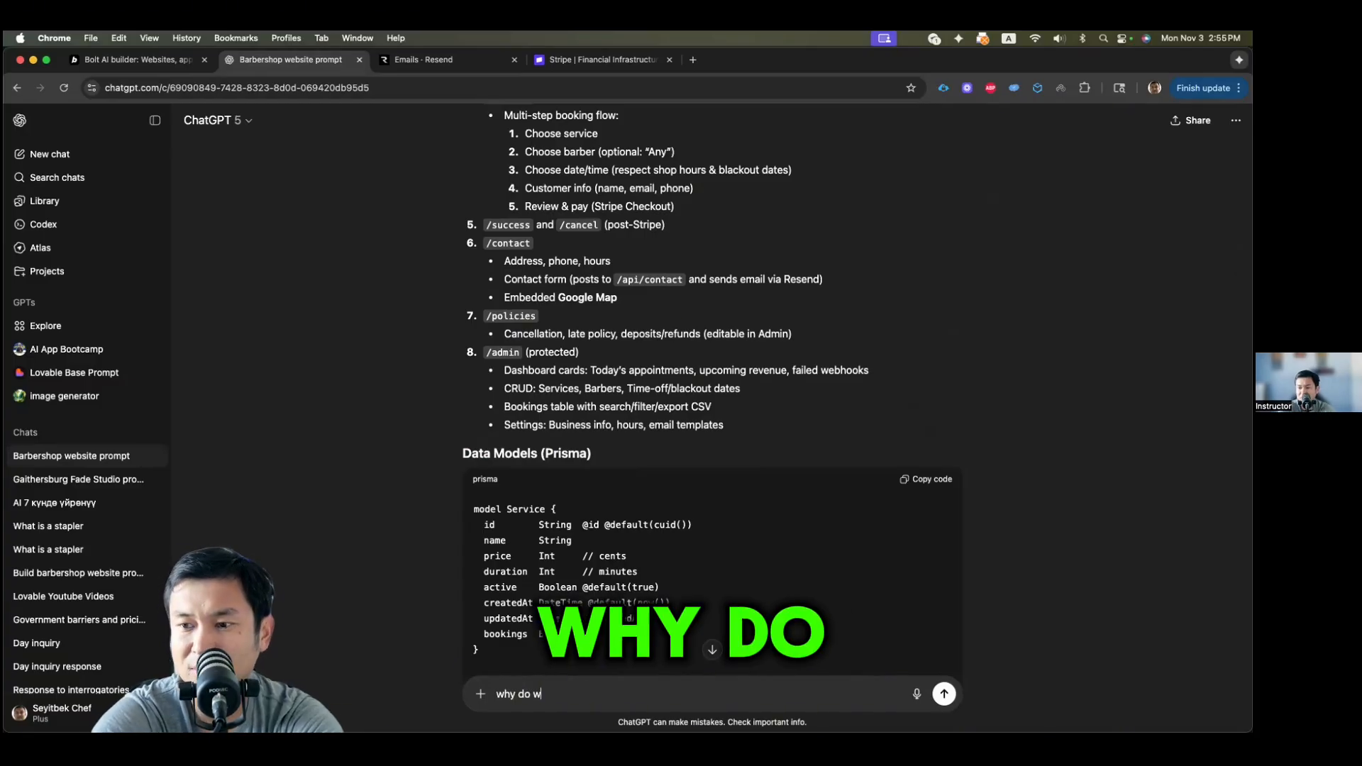
{"action": "type", "text": "e need to use Prisma)?"}
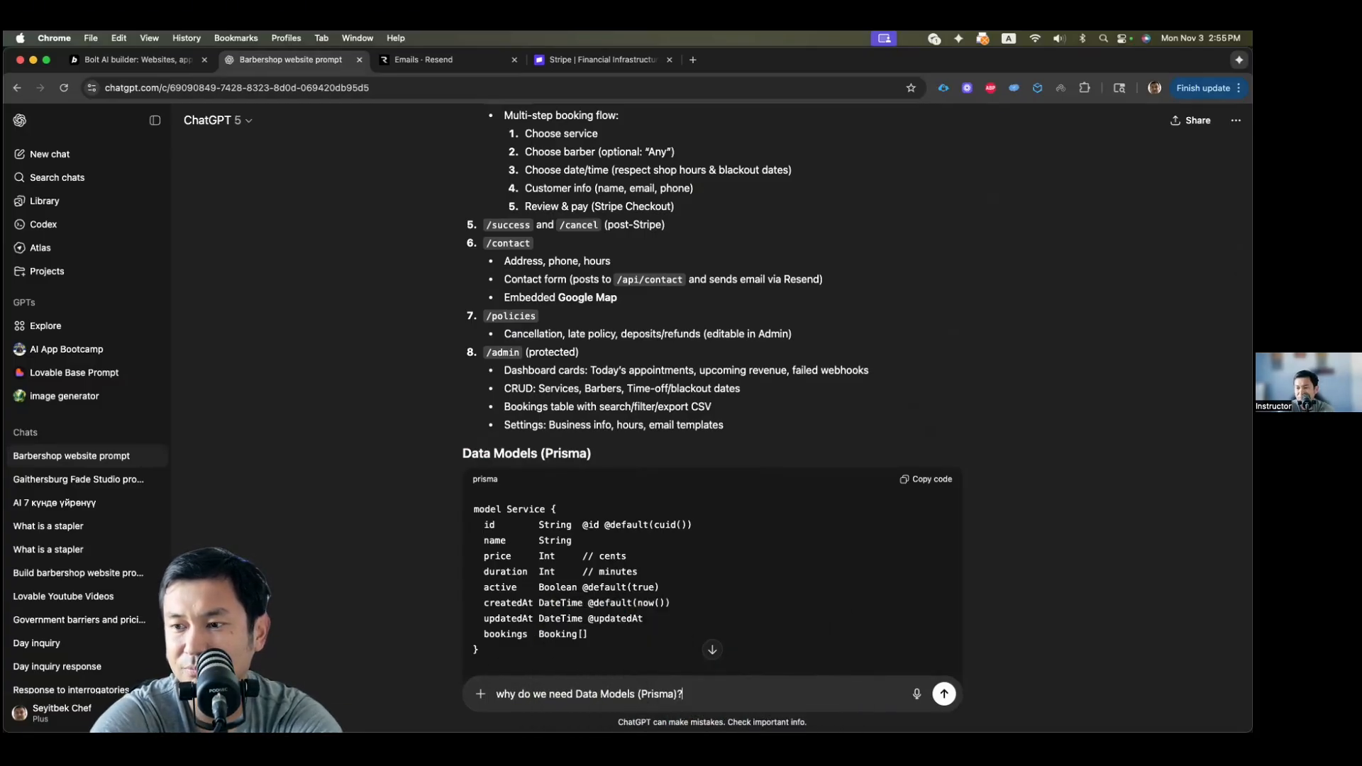
{"action": "key", "text": "Return"}
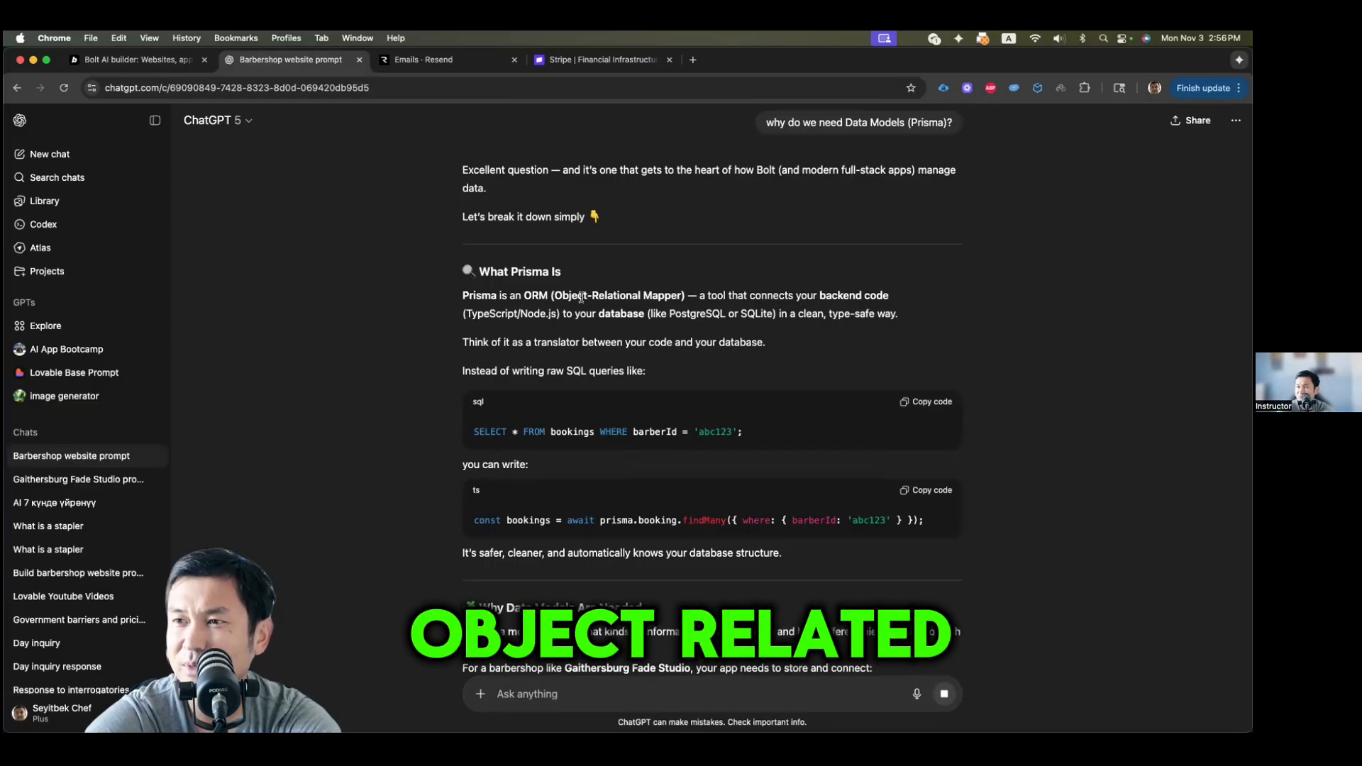
Step: Return to Bolt.new and delete the introductory "Here's a clean, copy-paste prompt" sentence and separator before the prompt's main heading
{"action": "key", "text": "ctrl+shift+Tab"}
{"action": "scroll", "coordinate": [552, 415], "scroll_direction": "up", "scroll_amount": 15}
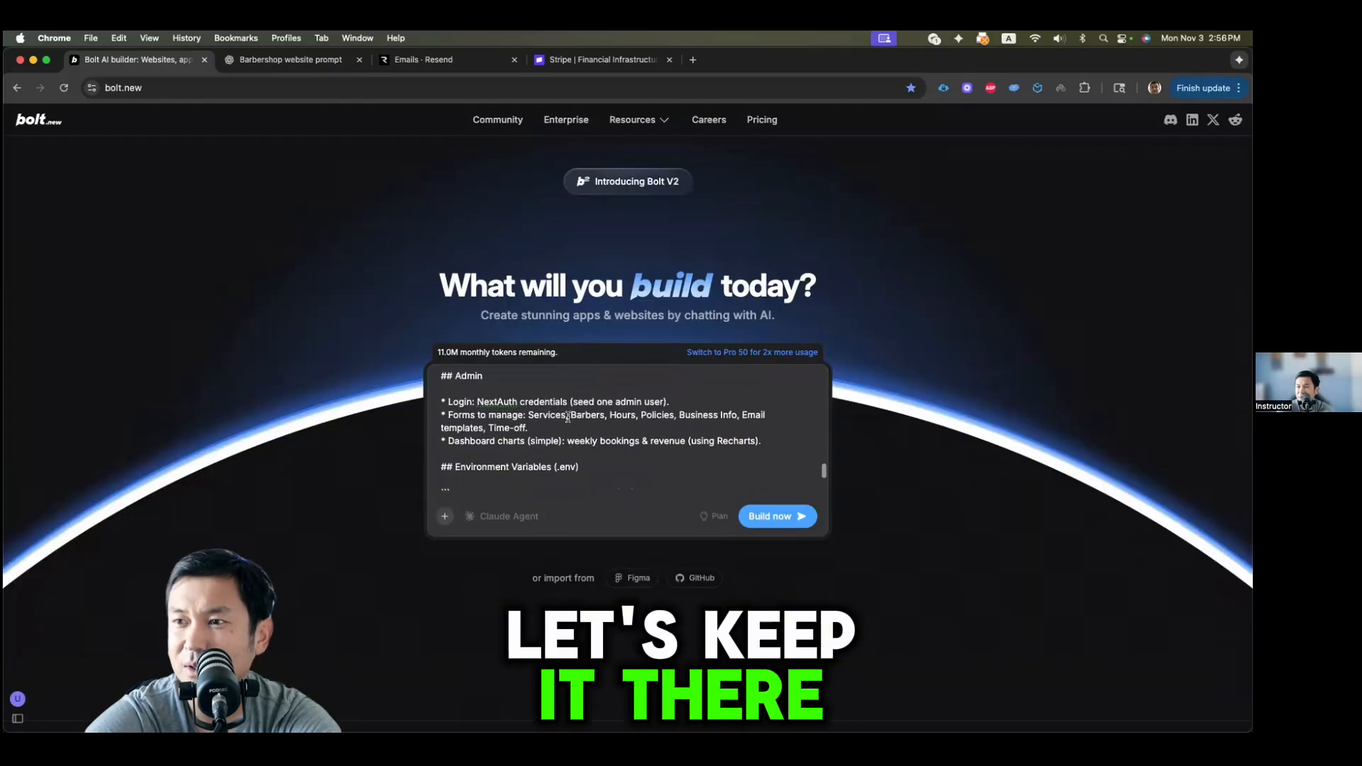
{"action": "scroll", "coordinate": [567, 417], "scroll_direction": "up", "scroll_amount": 10}
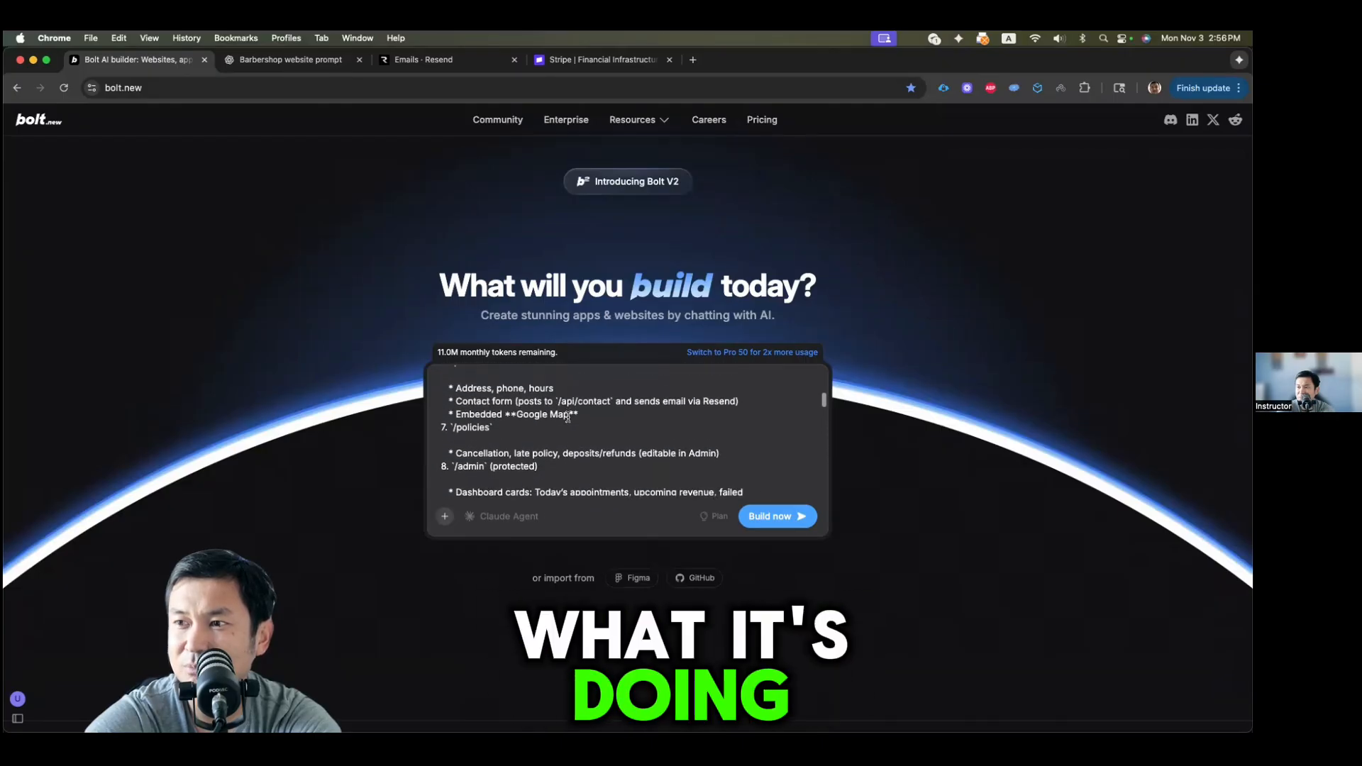
{"action": "left_click_drag", "start_coordinate": [823, 402], "coordinate": [821, 369]}
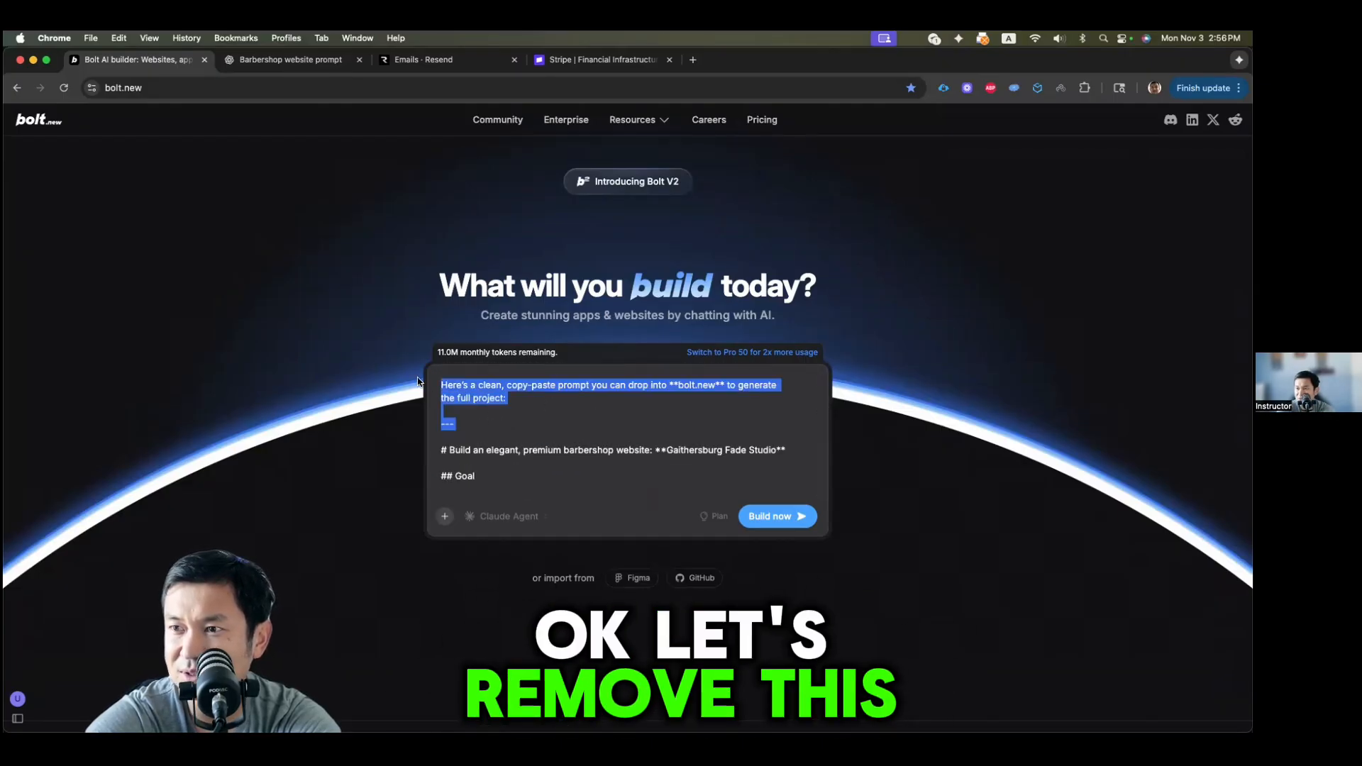
{"action": "key", "text": "BackSpace"}
{"action": "key", "text": "Delete"}
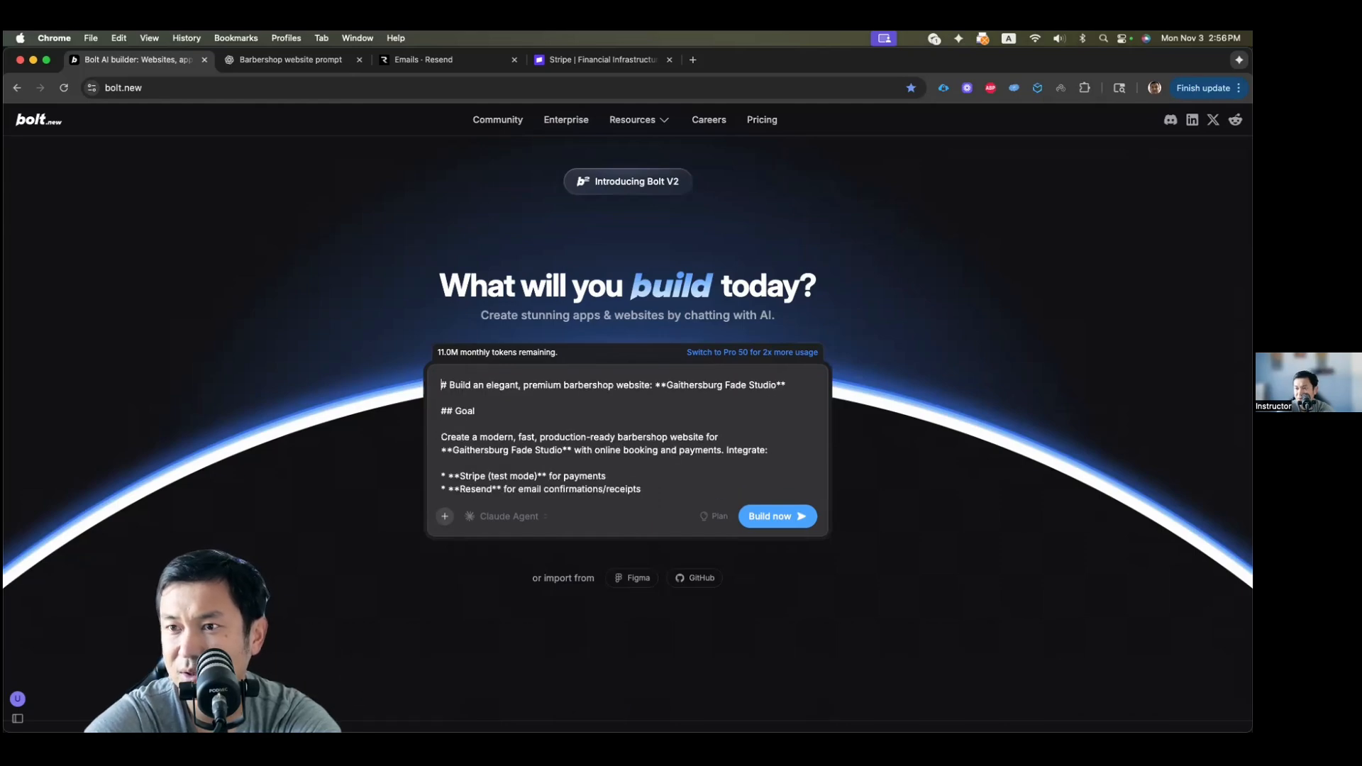
Step: Check the cleaned prompt through to its last acceptance criterion and submit it to start building the Gaithersburg Fade Studio website
{"action": "left_click_drag", "start_coordinate": [519, 374], "coordinate": [796, 395]}
{"action": "scroll", "coordinate": [810, 397], "scroll_direction": "down", "scroll_amount": 3}
{"action": "scroll", "coordinate": [811, 397], "scroll_direction": "down", "scroll_amount": 10}
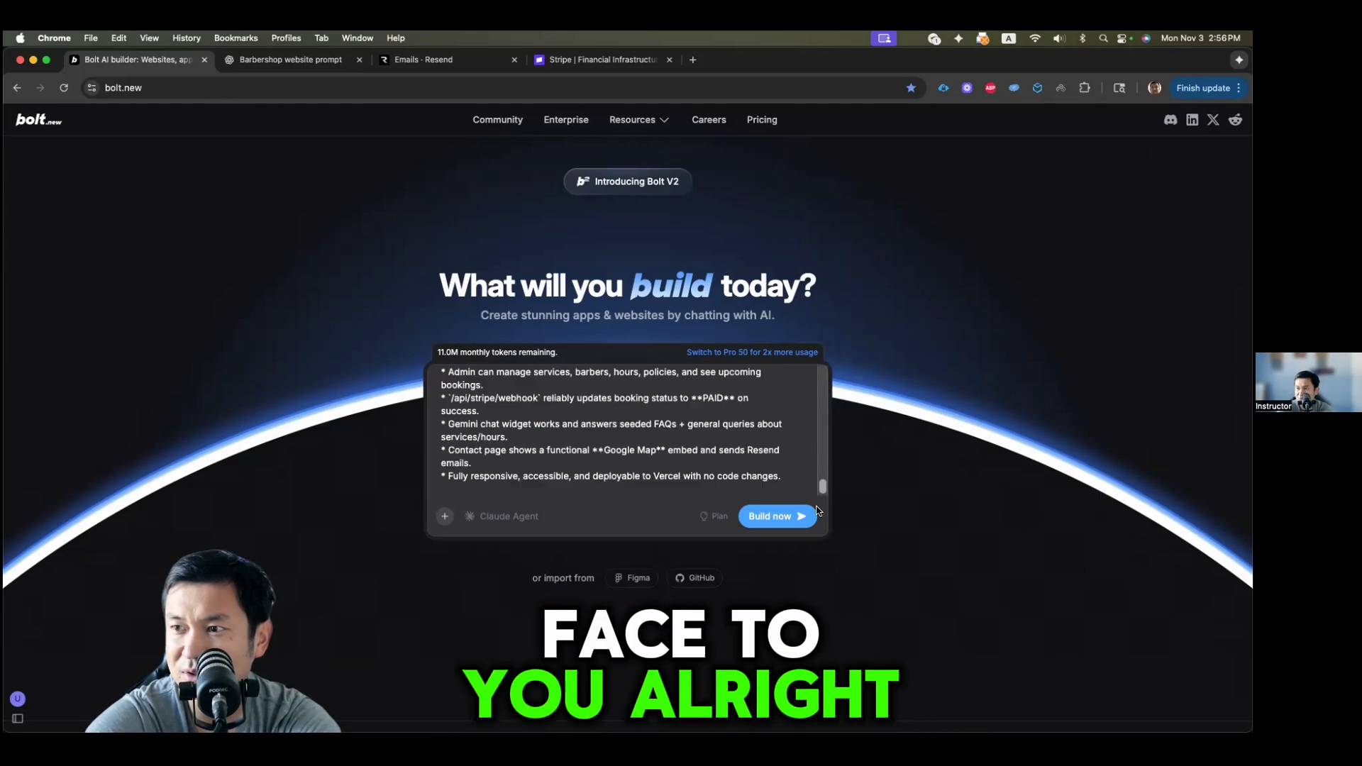
{"action": "scroll", "coordinate": [581, 471], "scroll_direction": "down", "scroll_amount": 5}
{"action": "scroll", "coordinate": [581, 472], "scroll_direction": "up", "scroll_amount": 2}
{"action": "scroll", "coordinate": [604, 454], "scroll_direction": "down", "scroll_amount": 4}
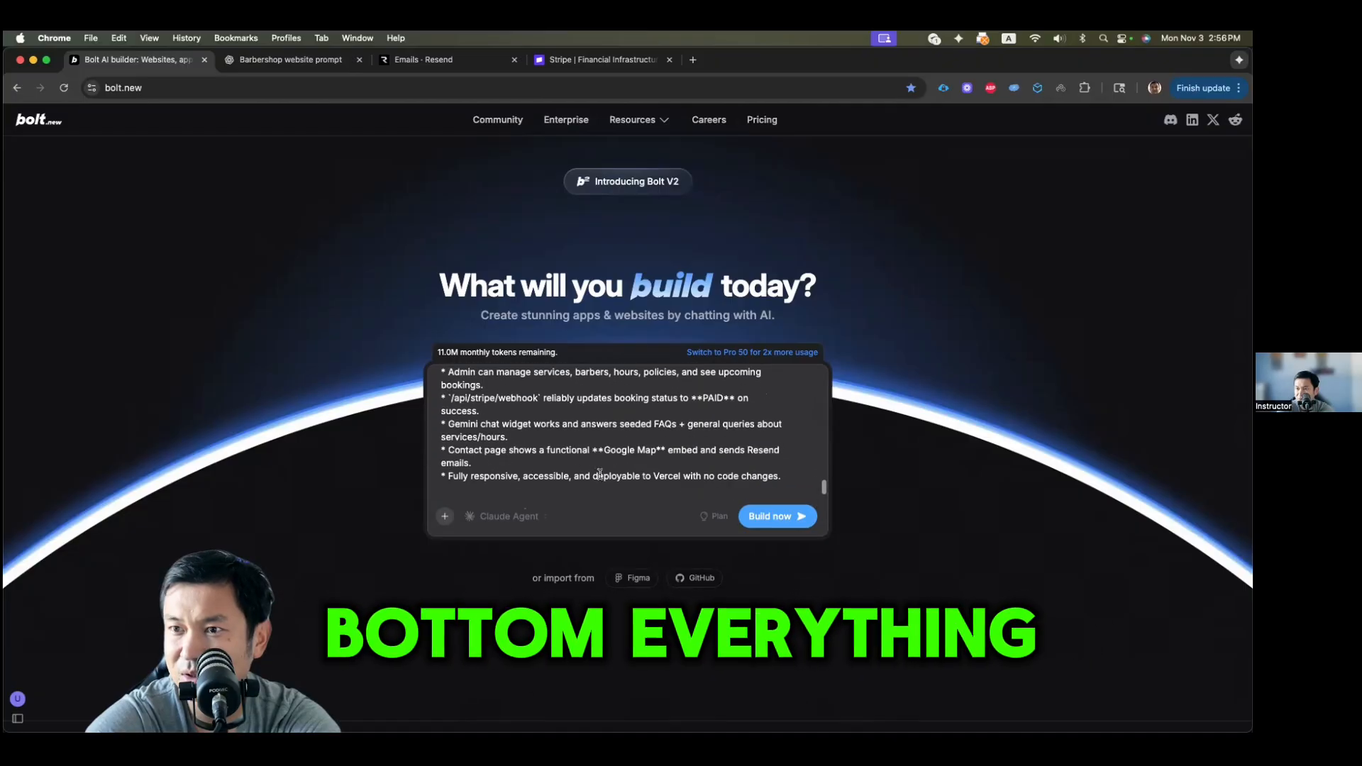
{"action": "left_click", "coordinate": [778, 515]}
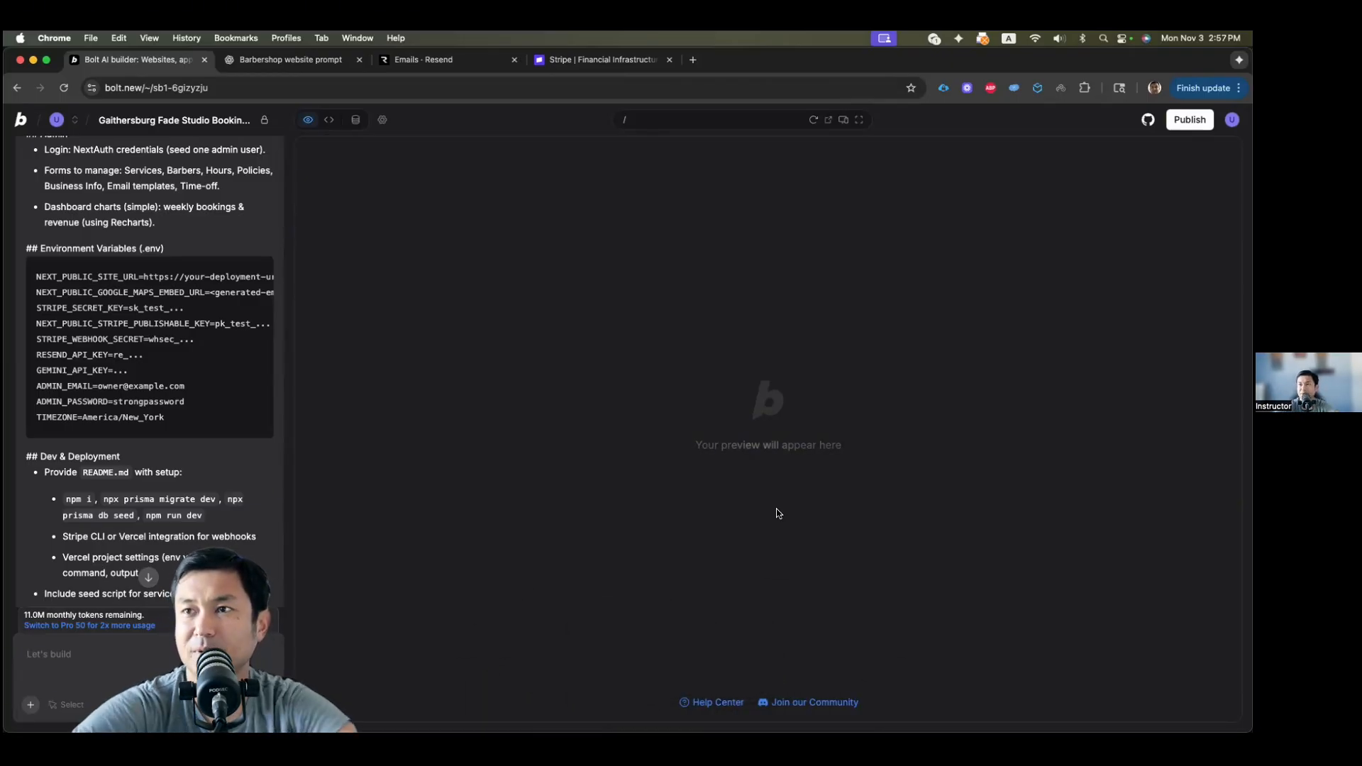
Step: Search Google for "timer" in a new tab and start the stopwatch to time the build
{"action": "left_click", "coordinate": [696, 62]}
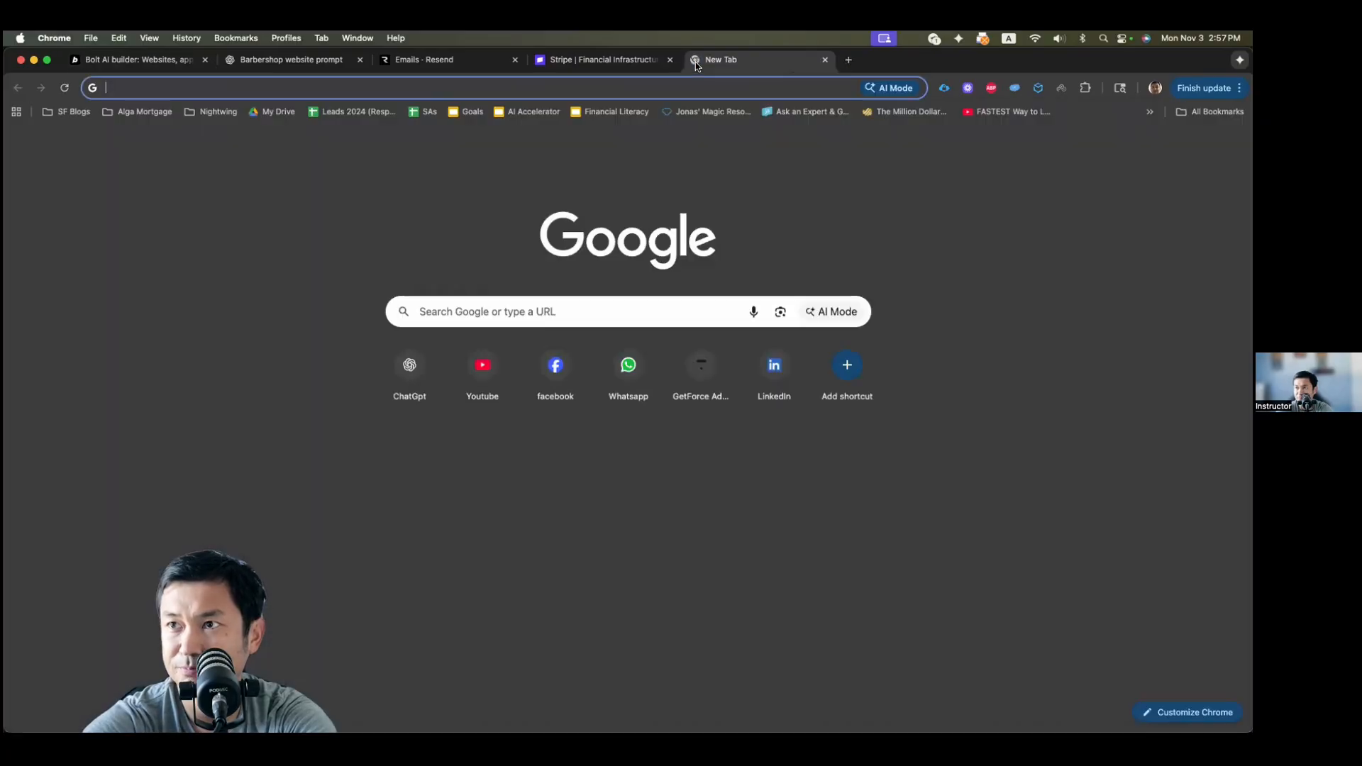
{"action": "type", "text": "timer"}
{"action": "key", "text": "Return"}
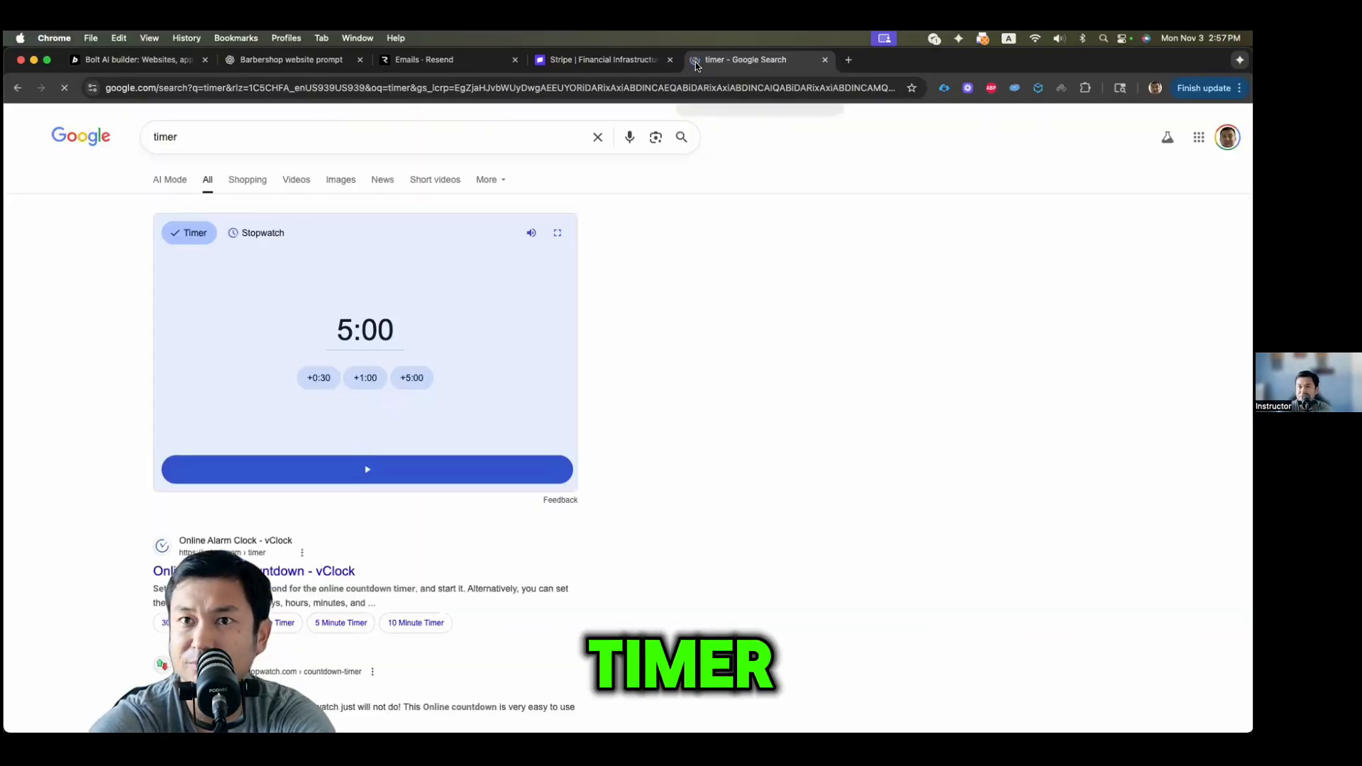
{"action": "left_click", "coordinate": [260, 234]}
{"action": "left_click", "coordinate": [369, 470]}
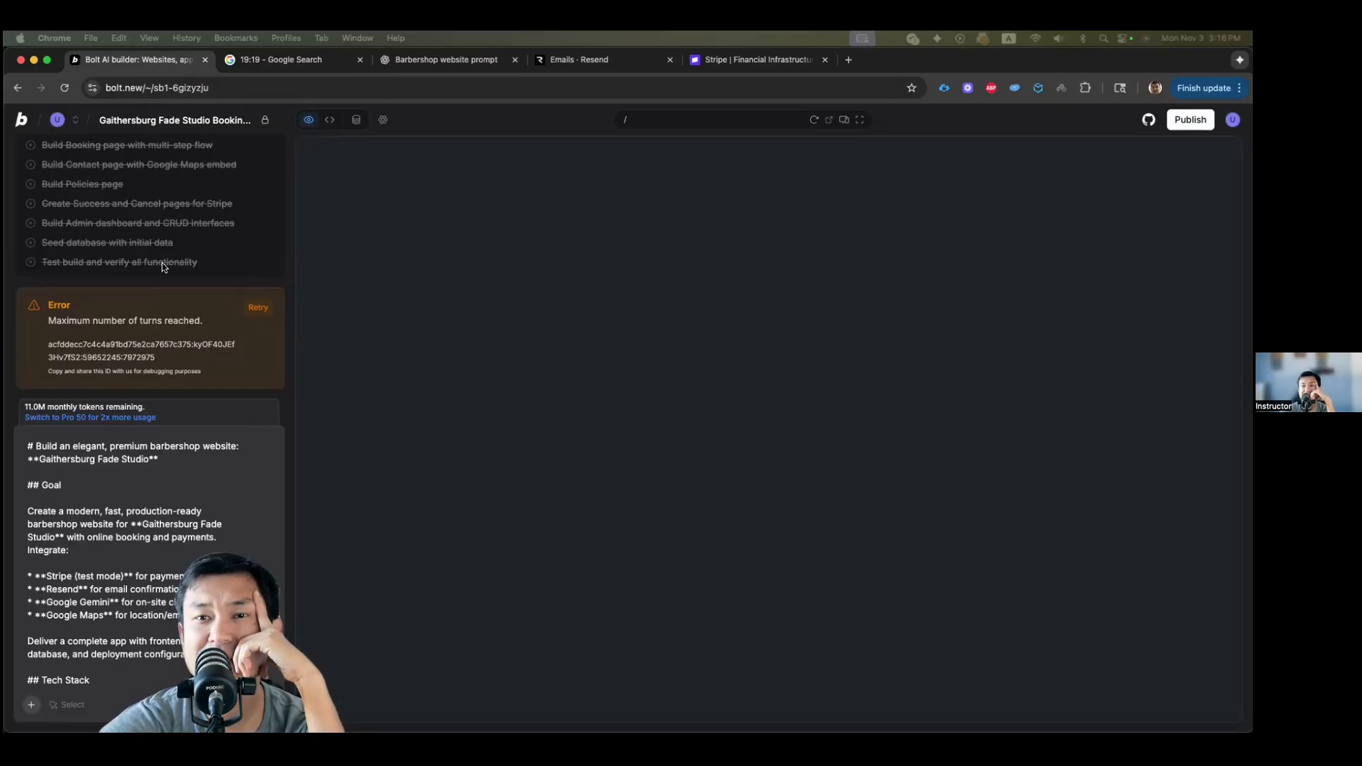
Step: Return to Bolt.new, check the build plan, retry the stopped build and read the reply about the broken files
{"action": "scroll", "coordinate": [162, 262], "scroll_direction": "up", "scroll_amount": 5}
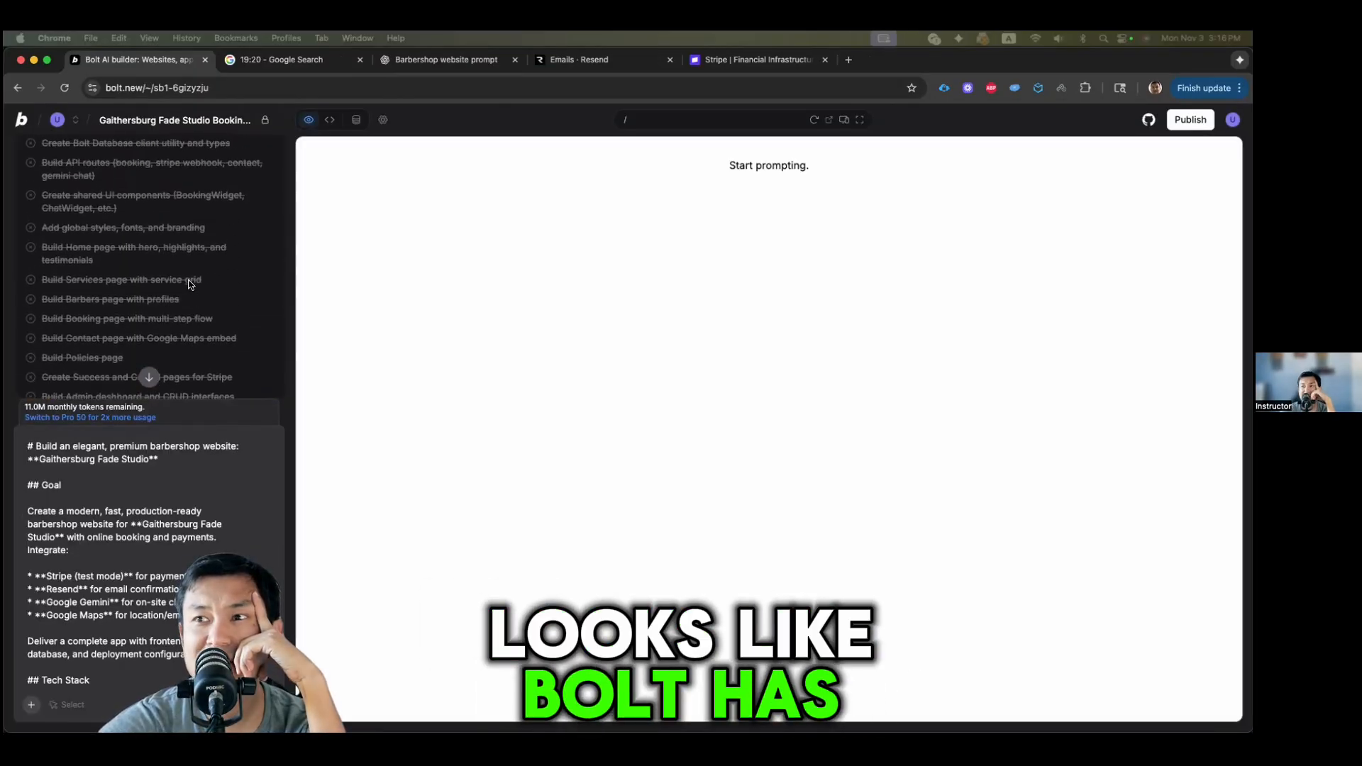
{"action": "scroll", "coordinate": [190, 283], "scroll_direction": "down", "scroll_amount": 5}
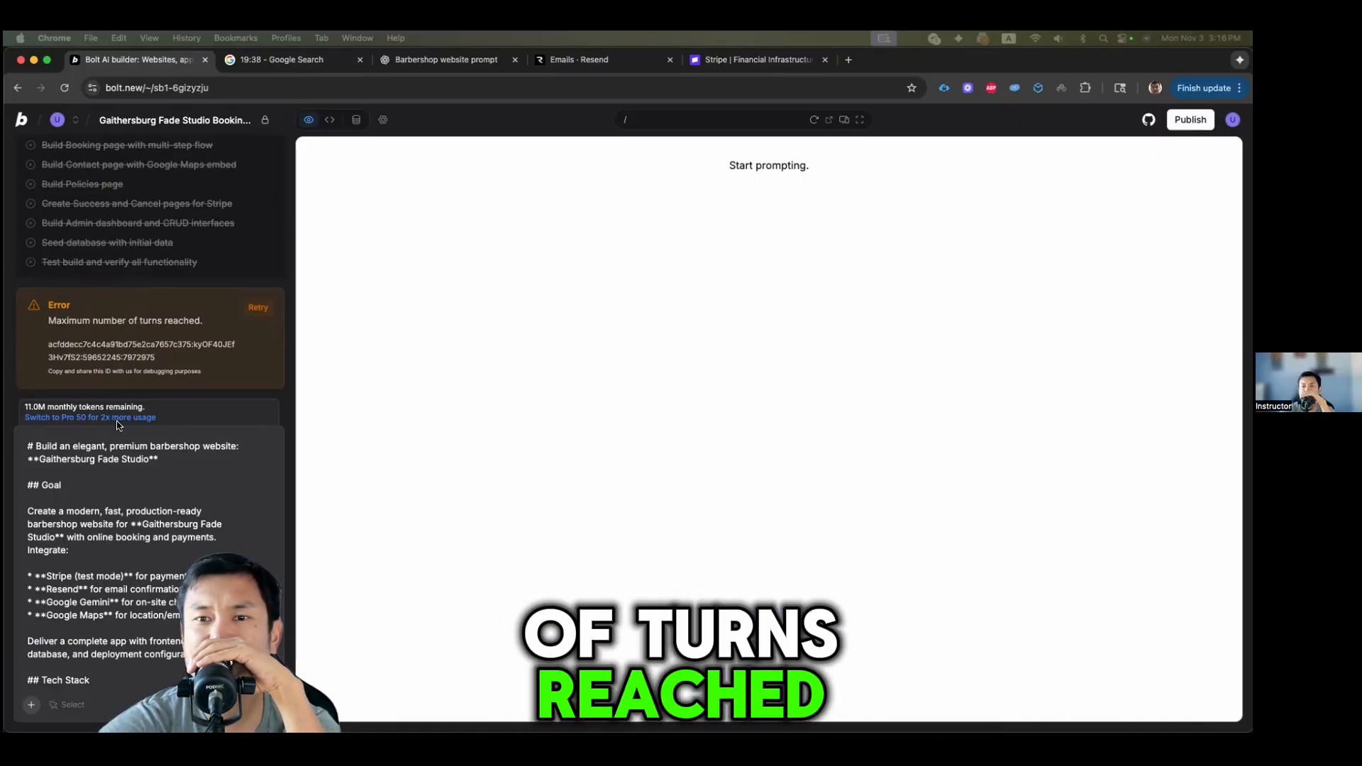
{"action": "left_click", "coordinate": [260, 309]}
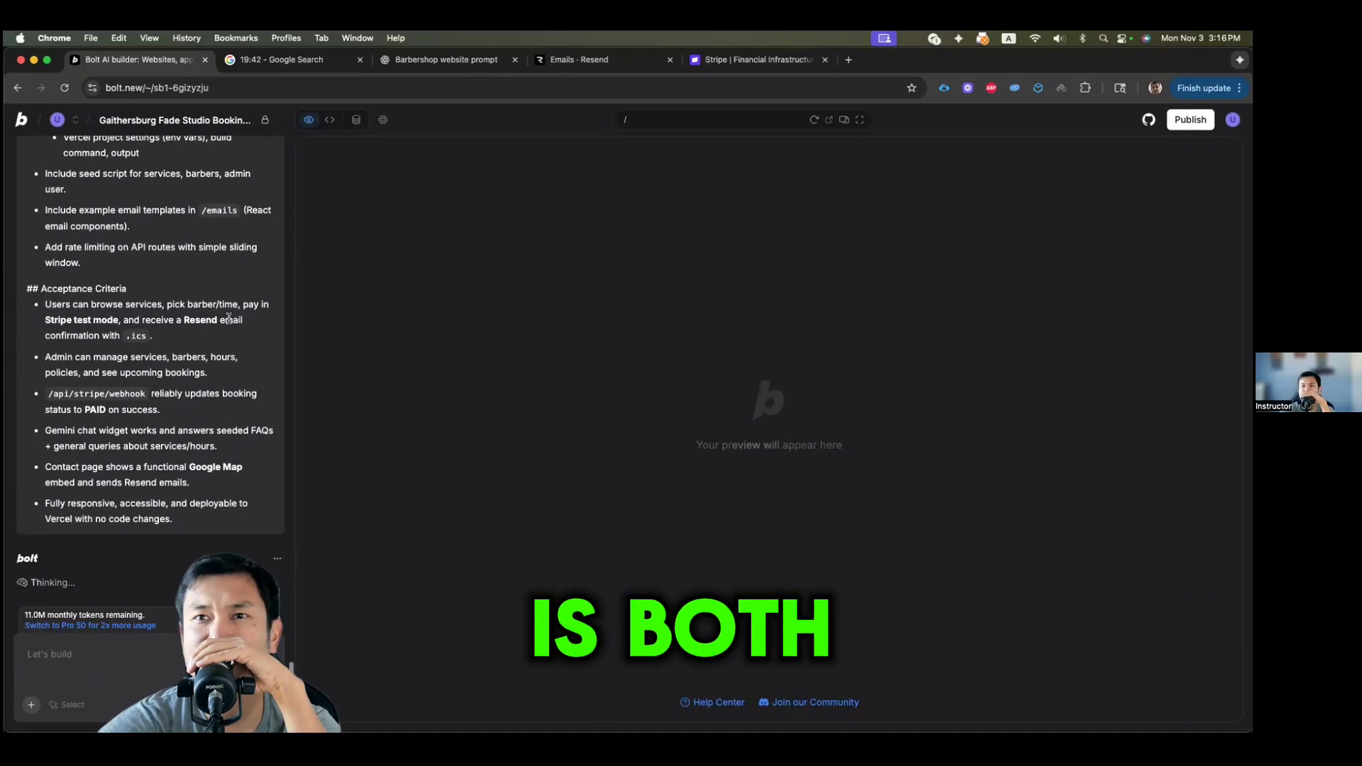
{"action": "scroll", "coordinate": [228, 318], "scroll_direction": "up", "scroll_amount": 1}
{"action": "scroll", "coordinate": [228, 319], "scroll_direction": "down", "scroll_amount": 1}
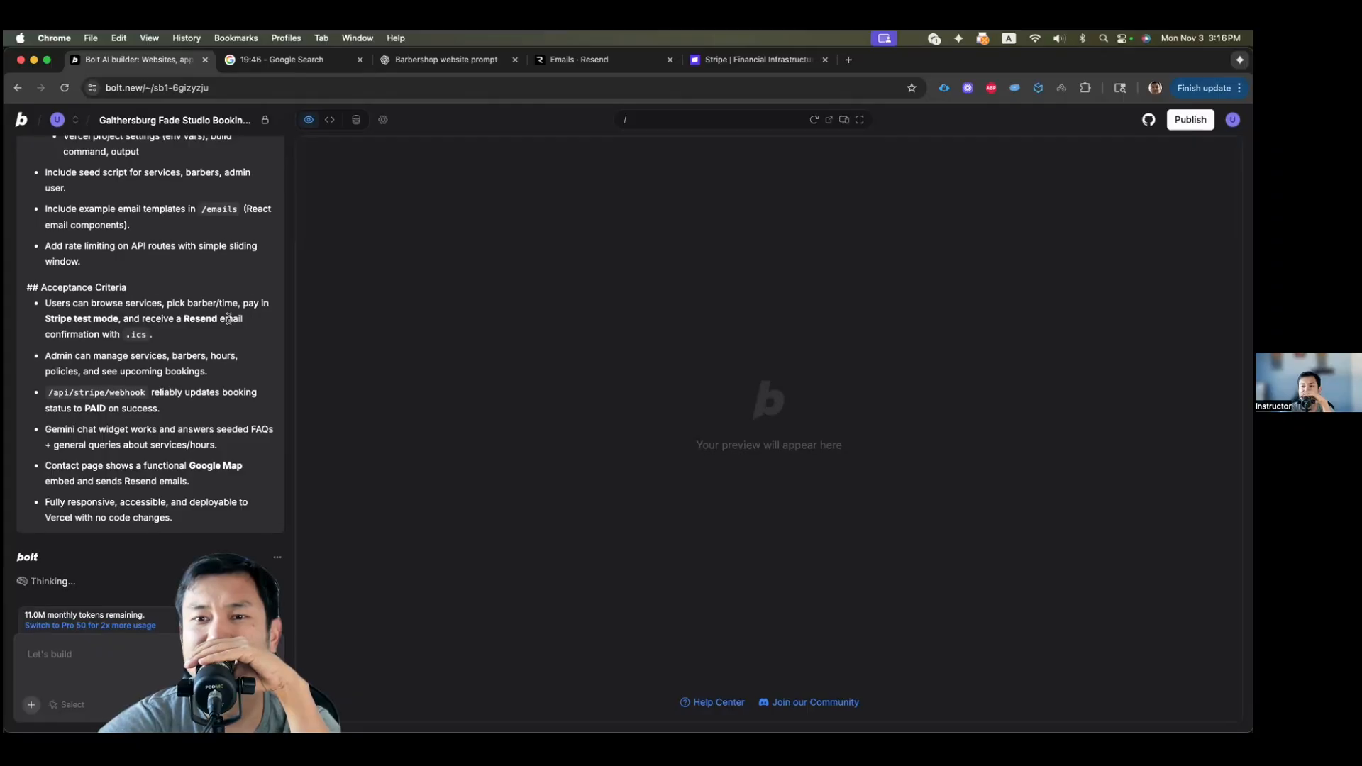
{"action": "scroll", "coordinate": [228, 318], "scroll_direction": "up", "scroll_amount": 1}
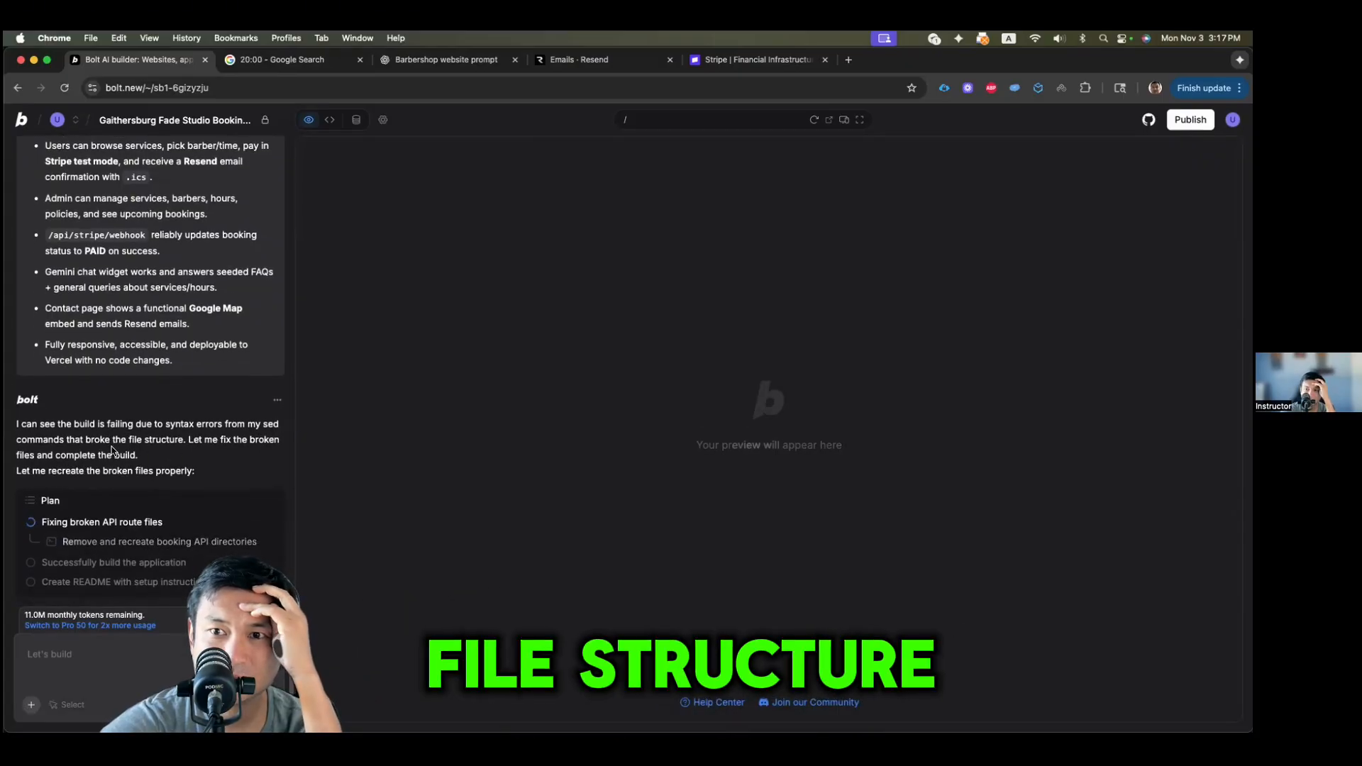
{"action": "left_click_drag", "start_coordinate": [141, 455], "coordinate": [16, 439]}
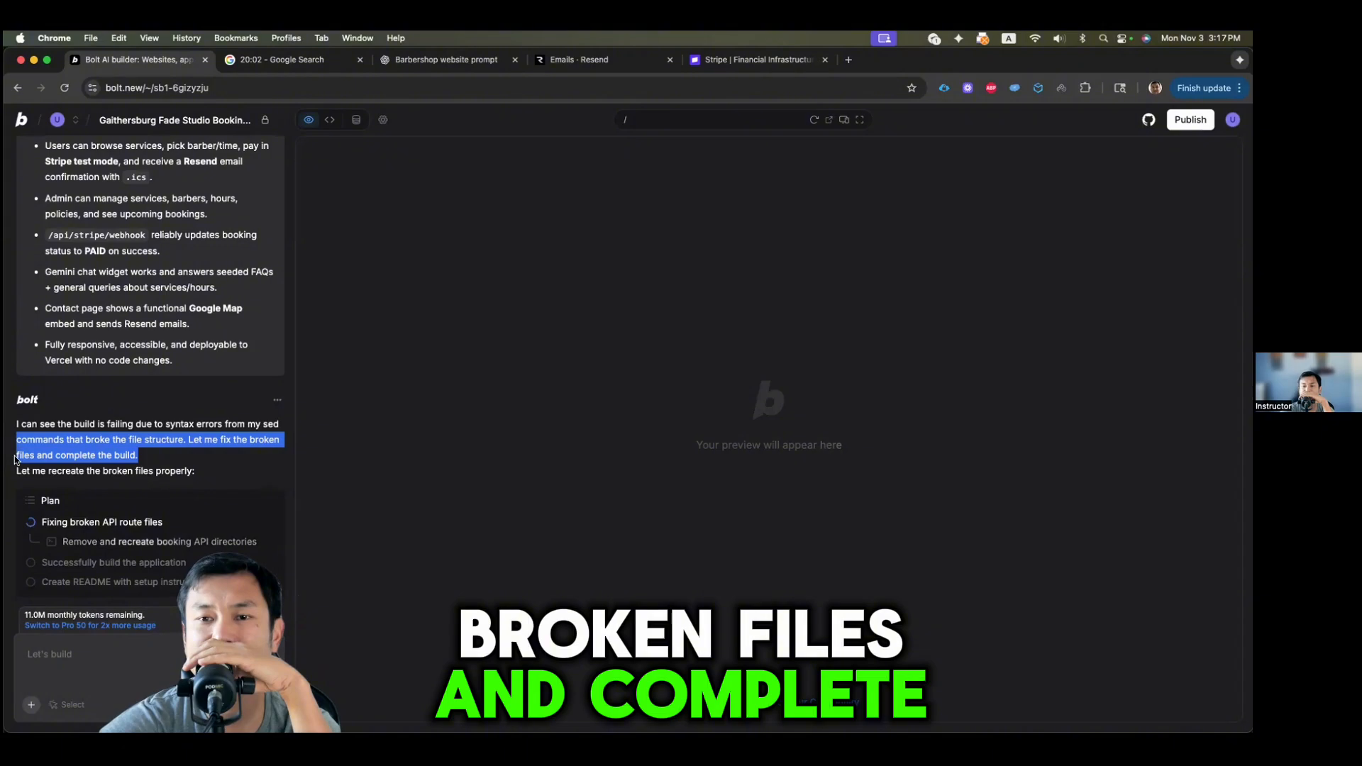
{"action": "triple_click", "coordinate": [47, 471]}
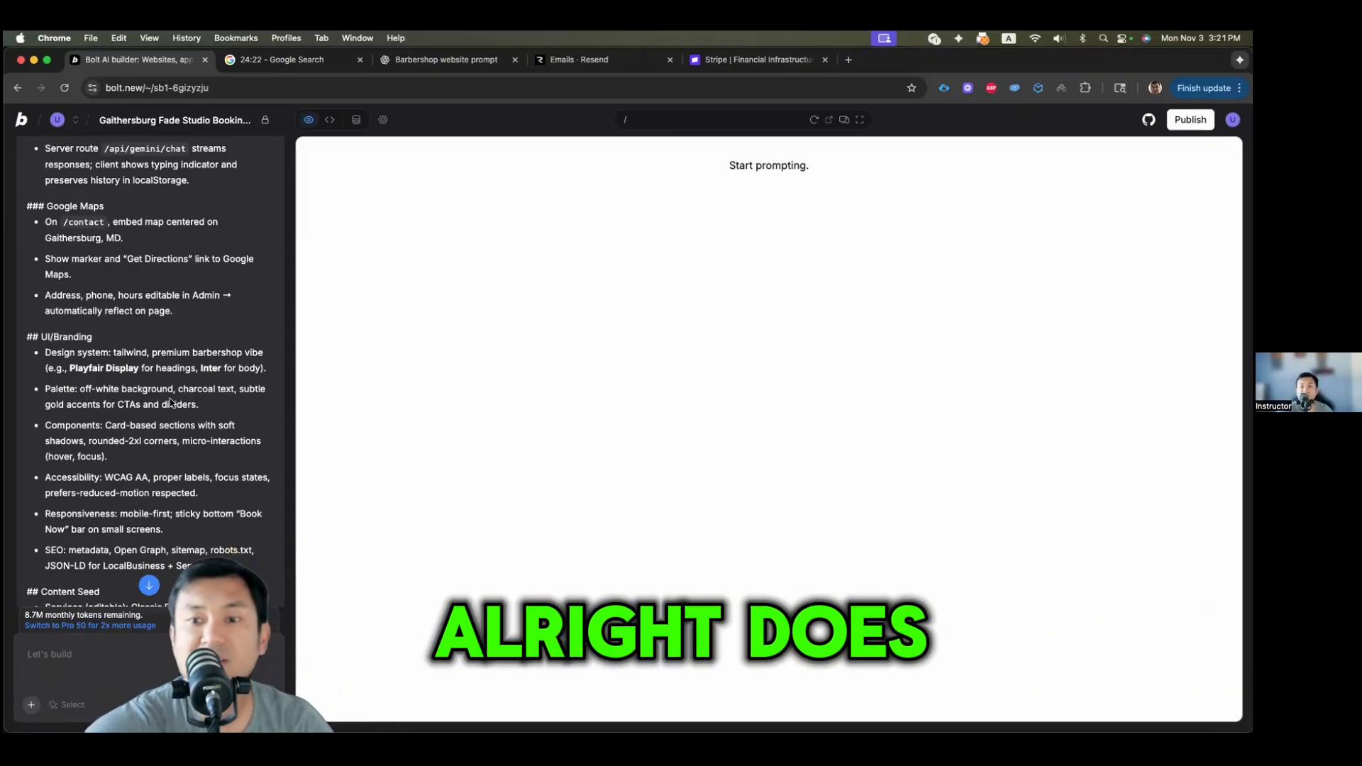
Step: Review the completed build summary through its Quick Start section and send Bolt the message "i don't see the website"
{"action": "scroll", "coordinate": [173, 390], "scroll_direction": "down", "scroll_amount": 10}
{"action": "scroll", "coordinate": [171, 403], "scroll_direction": "down", "scroll_amount": 10}
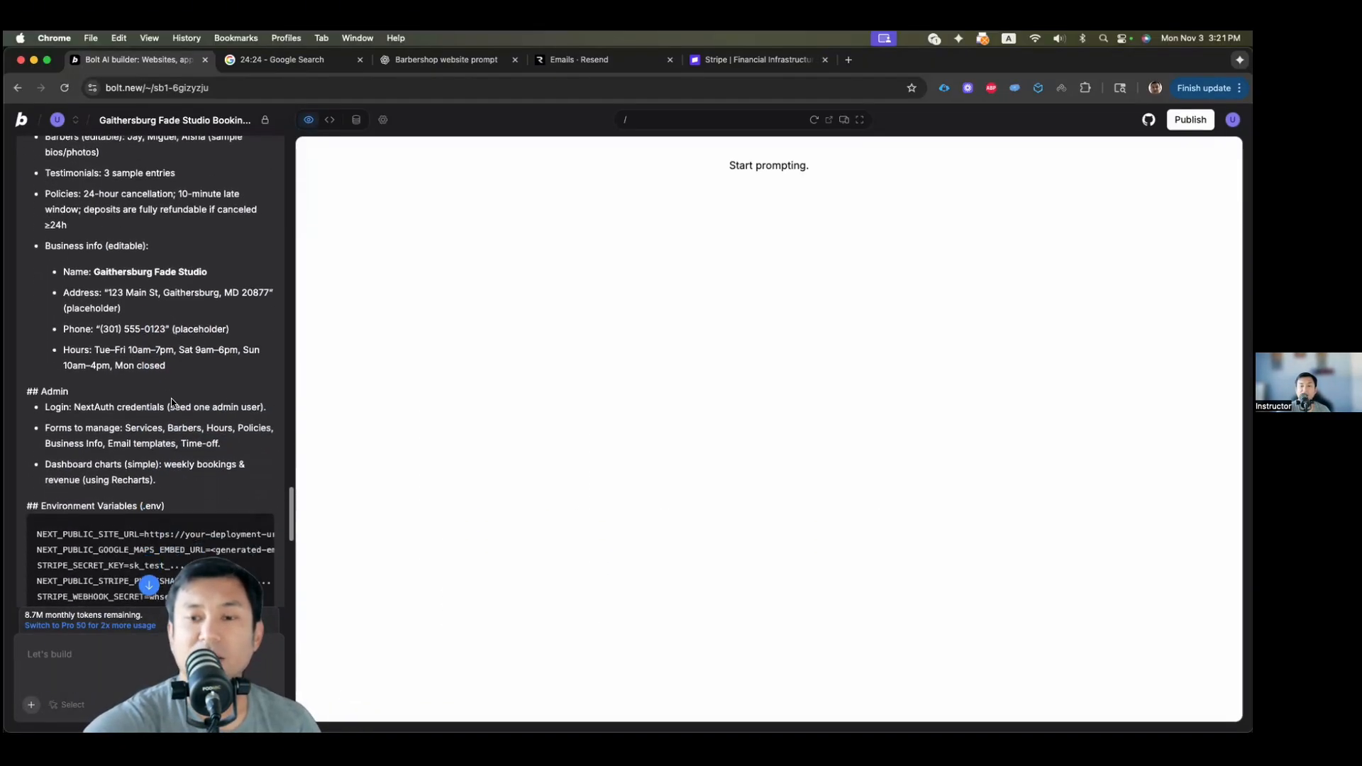
{"action": "scroll", "coordinate": [173, 405], "scroll_direction": "down", "scroll_amount": 20}
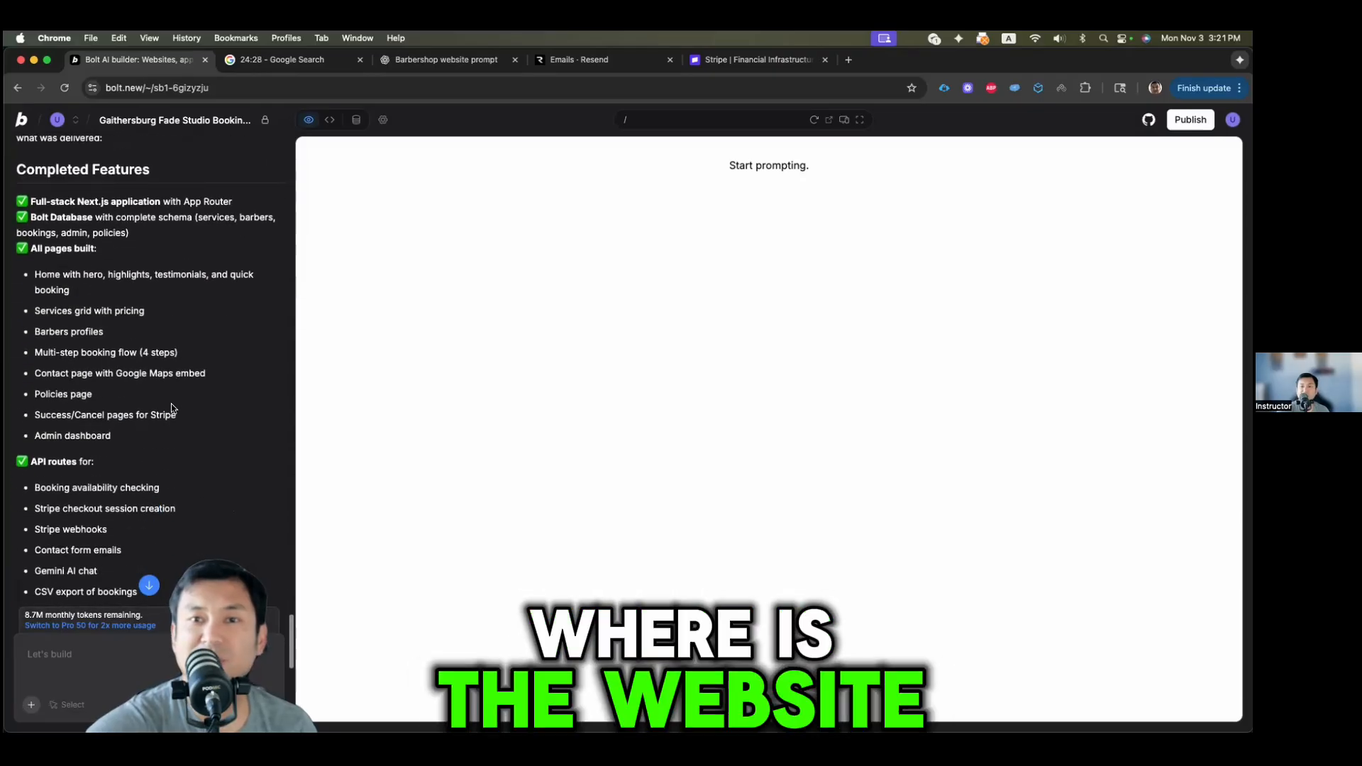
{"action": "scroll", "coordinate": [172, 403], "scroll_direction": "down", "scroll_amount": 11}
{"action": "scroll", "coordinate": [172, 404], "scroll_direction": "down", "scroll_amount": 8}
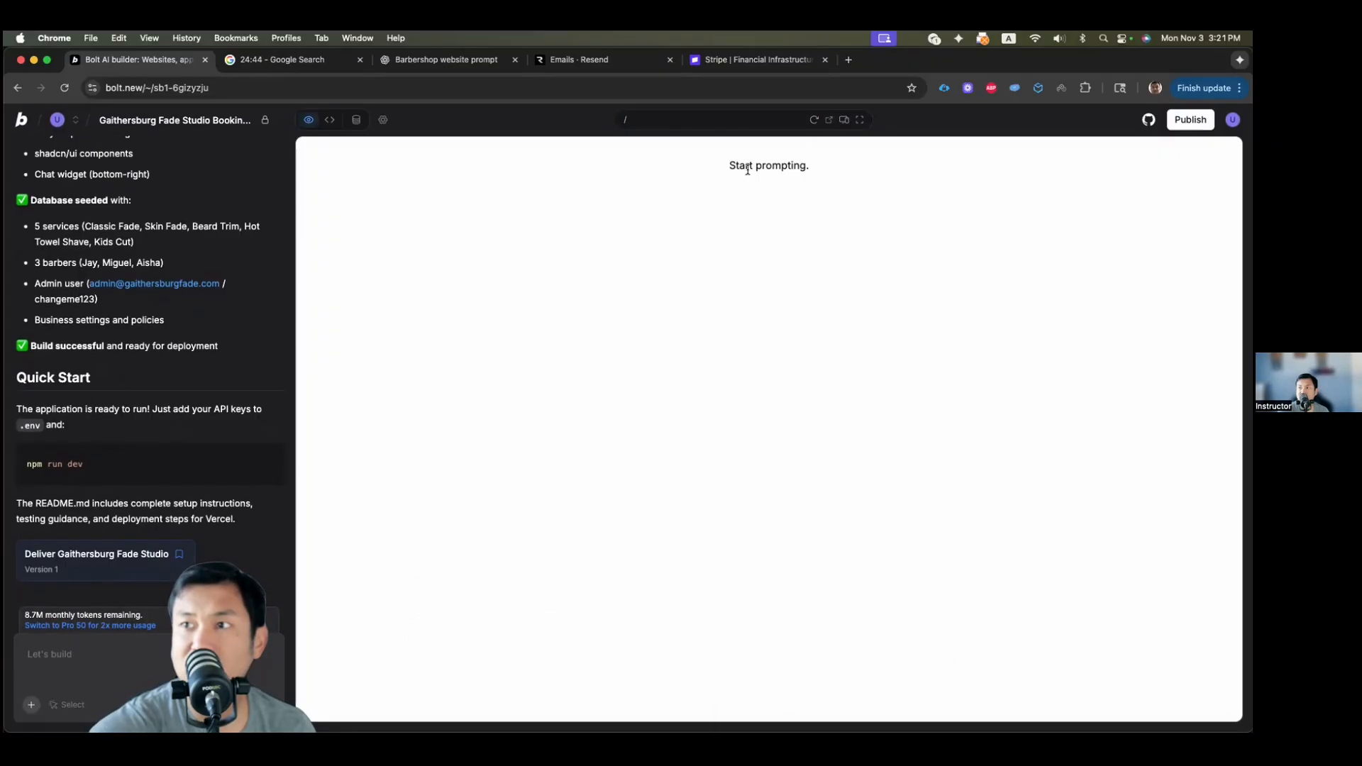
{"action": "left_click", "coordinate": [62, 670]}
{"action": "type", "text": "i don't "}
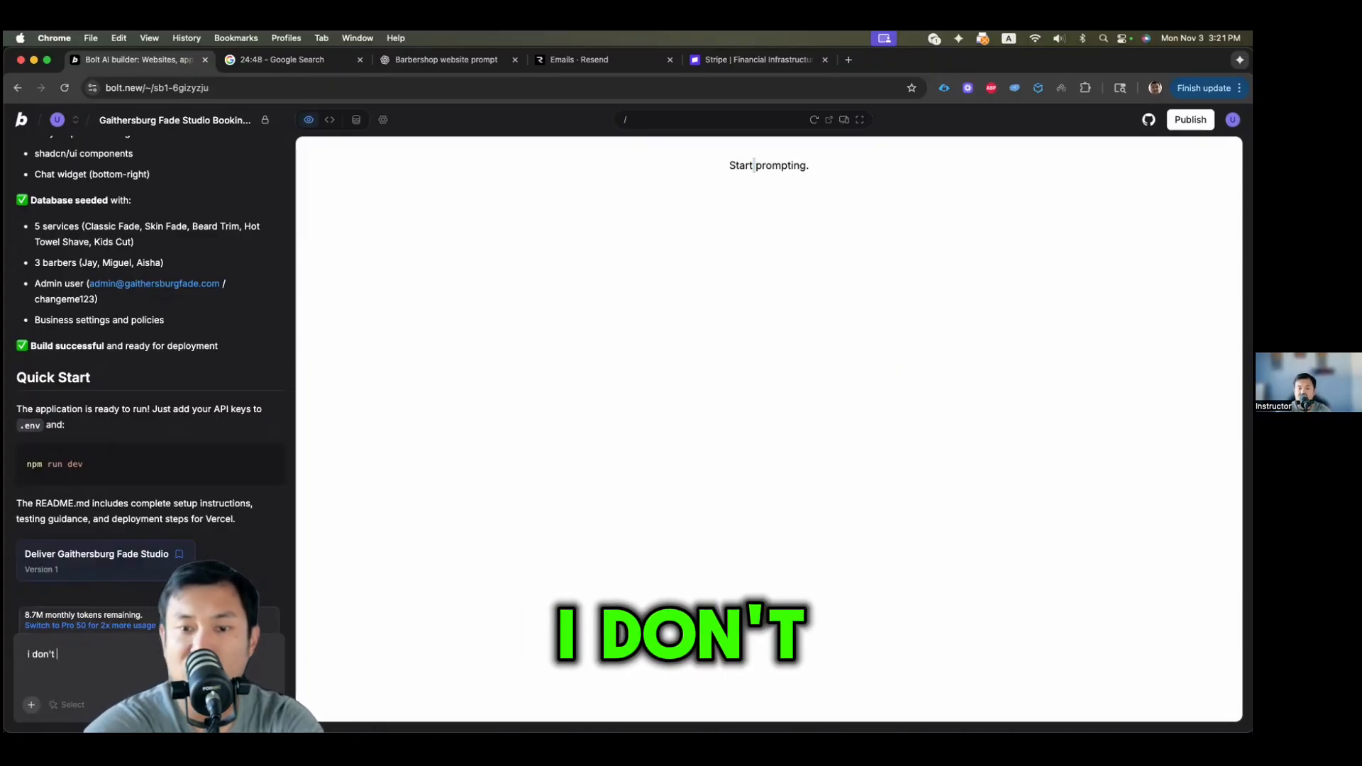
{"action": "type", "text": "see the website"}
{"action": "key", "text": "Return"}
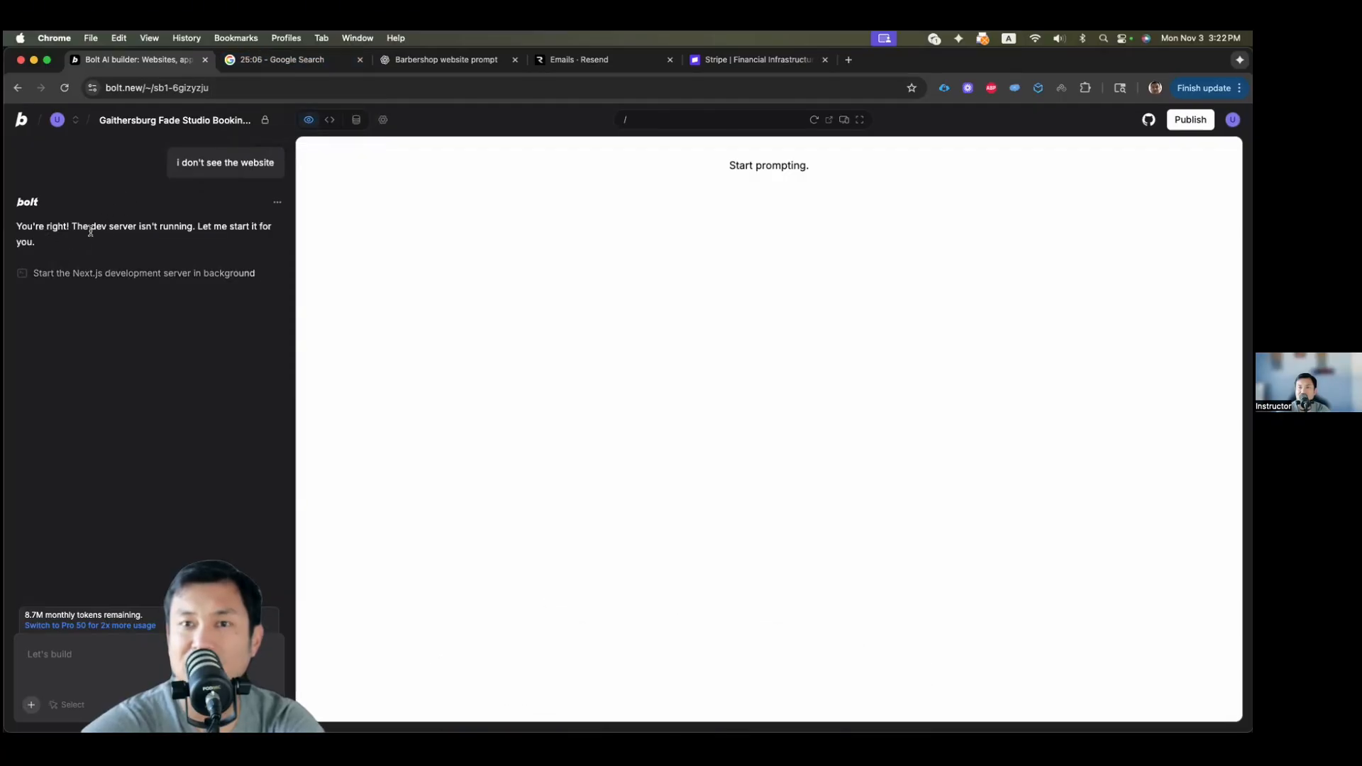
{"action": "left_click_drag", "start_coordinate": [90, 230], "coordinate": [240, 243]}
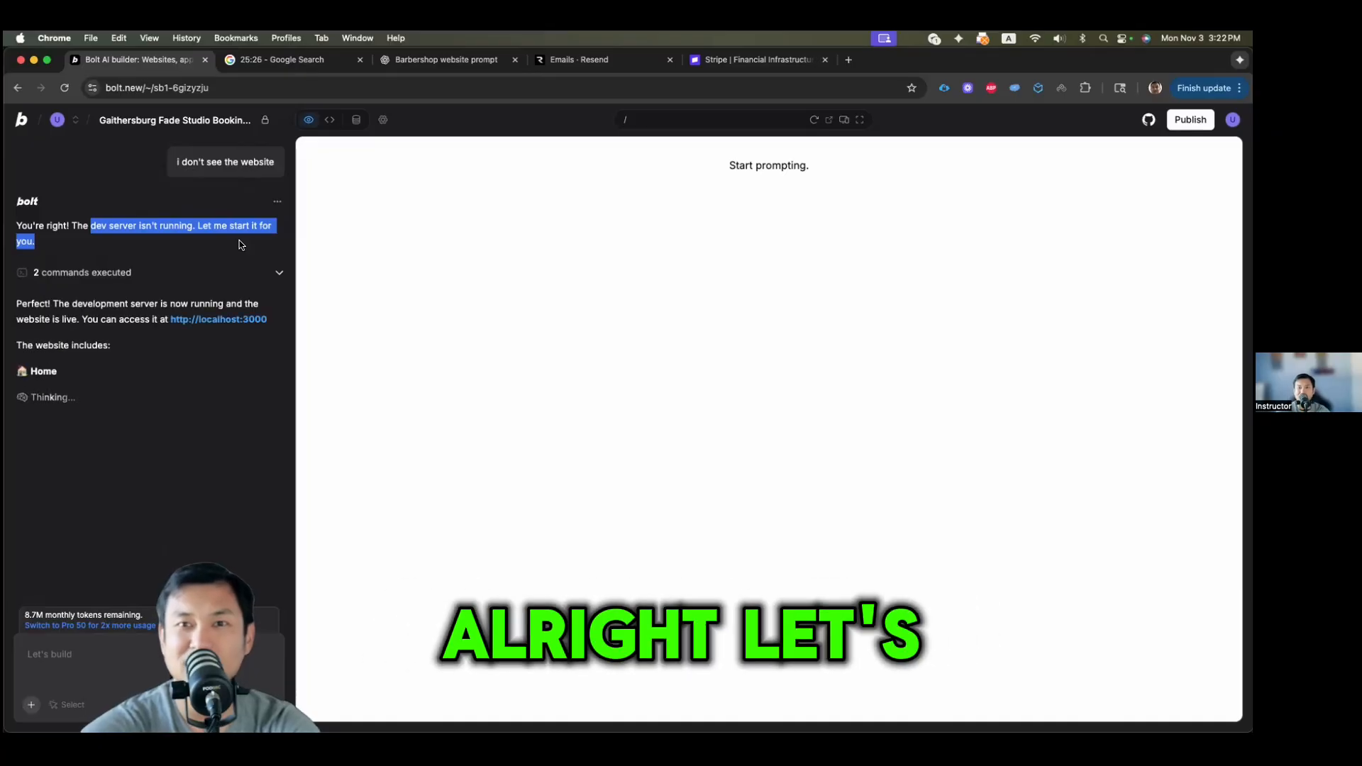
{"action": "left_click", "coordinate": [235, 321]}
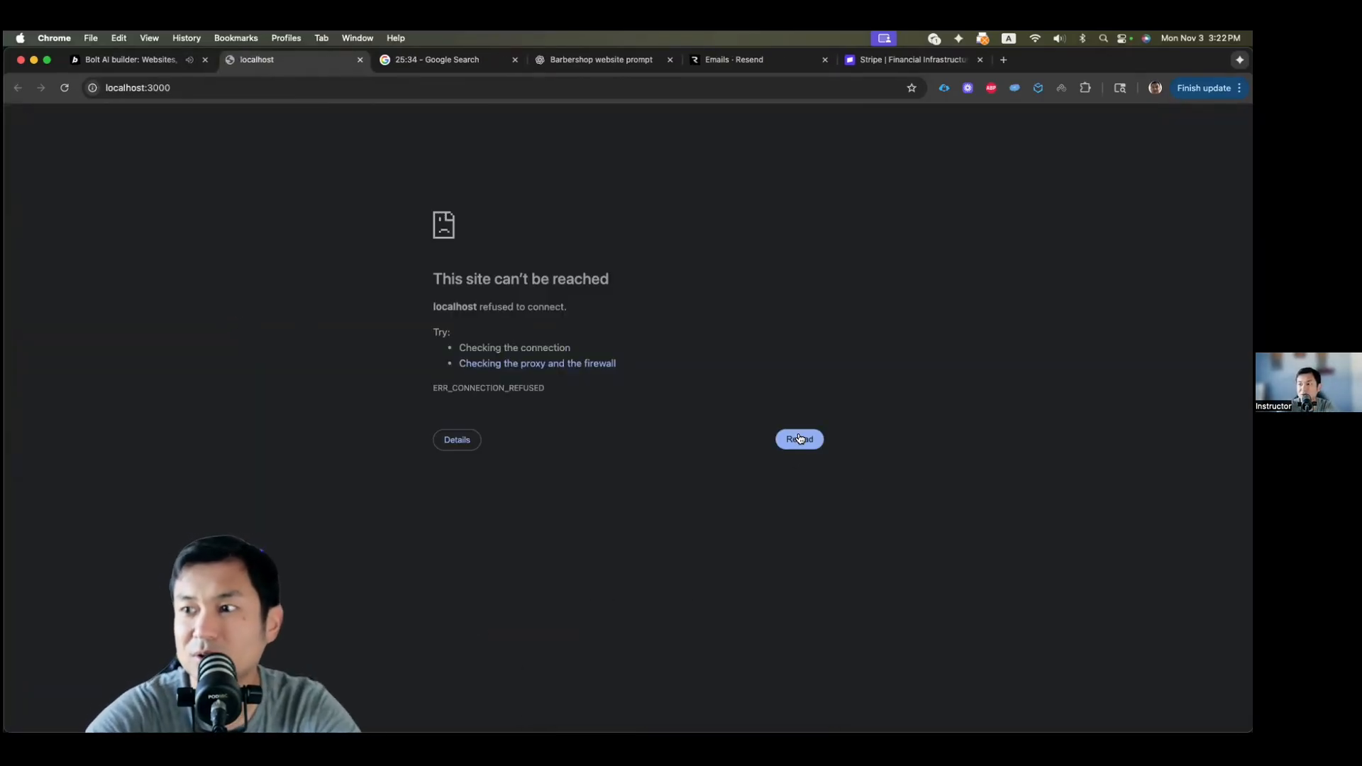
{"action": "key", "text": "ctrl+shift+Tab"}
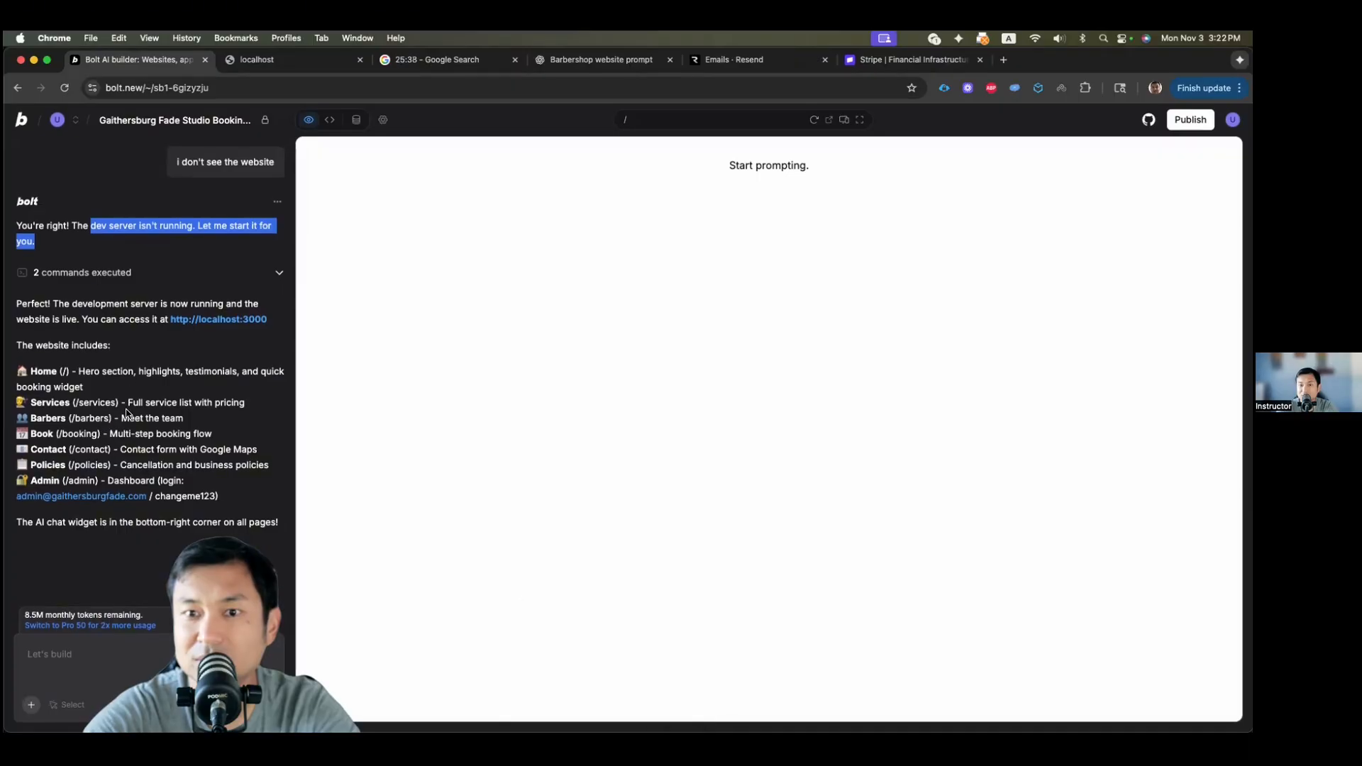
{"action": "left_click", "coordinate": [206, 316]}
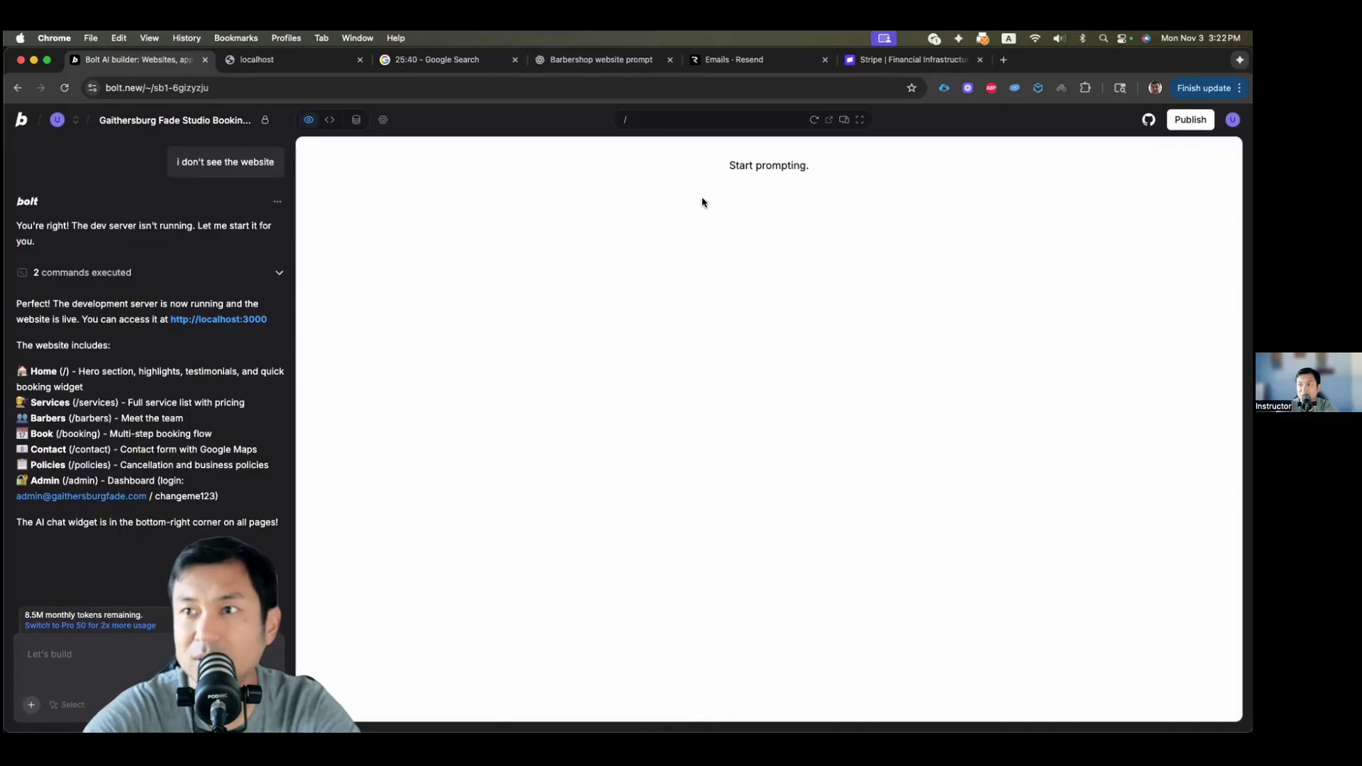
Step: Send Bolt the message "i don't see the website in the preview window?"
{"action": "left_click", "coordinate": [86, 662]}
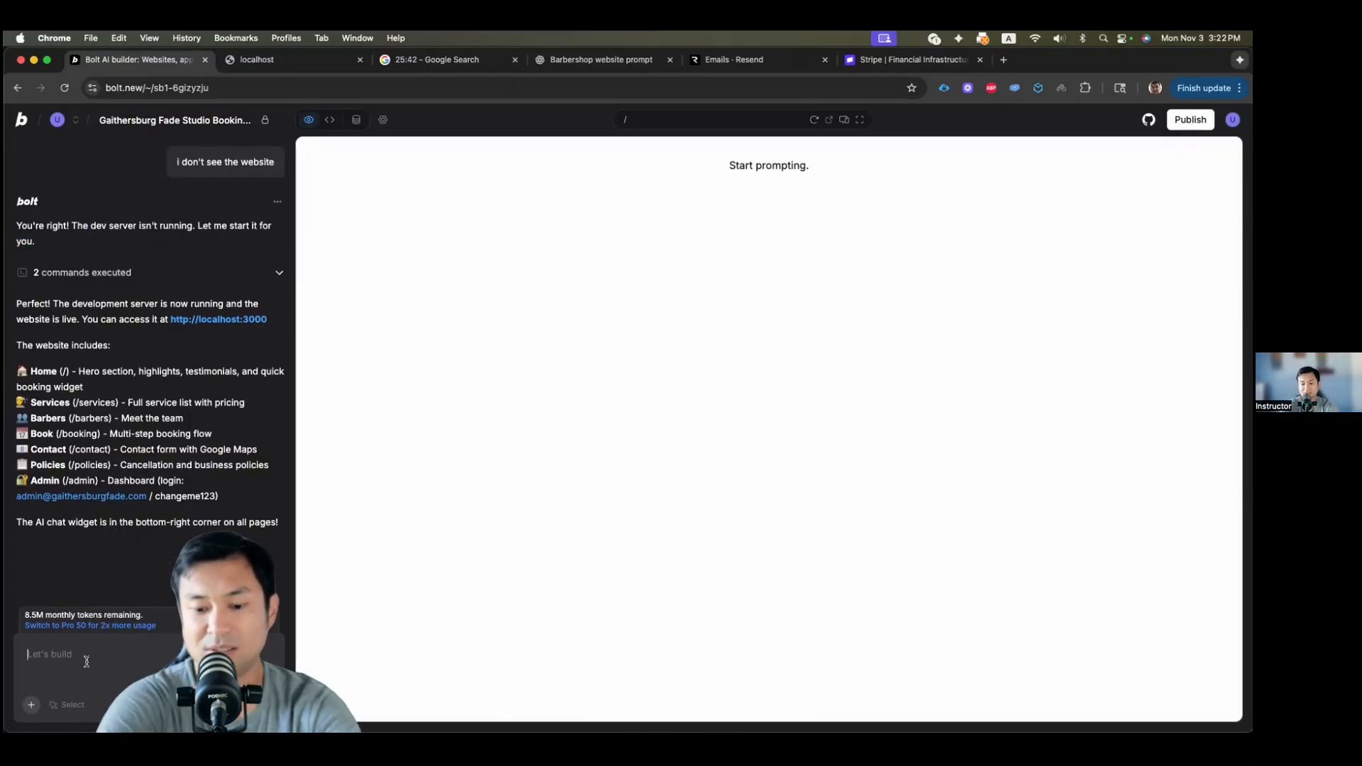
{"action": "type", "text": "i don't see teh we"}
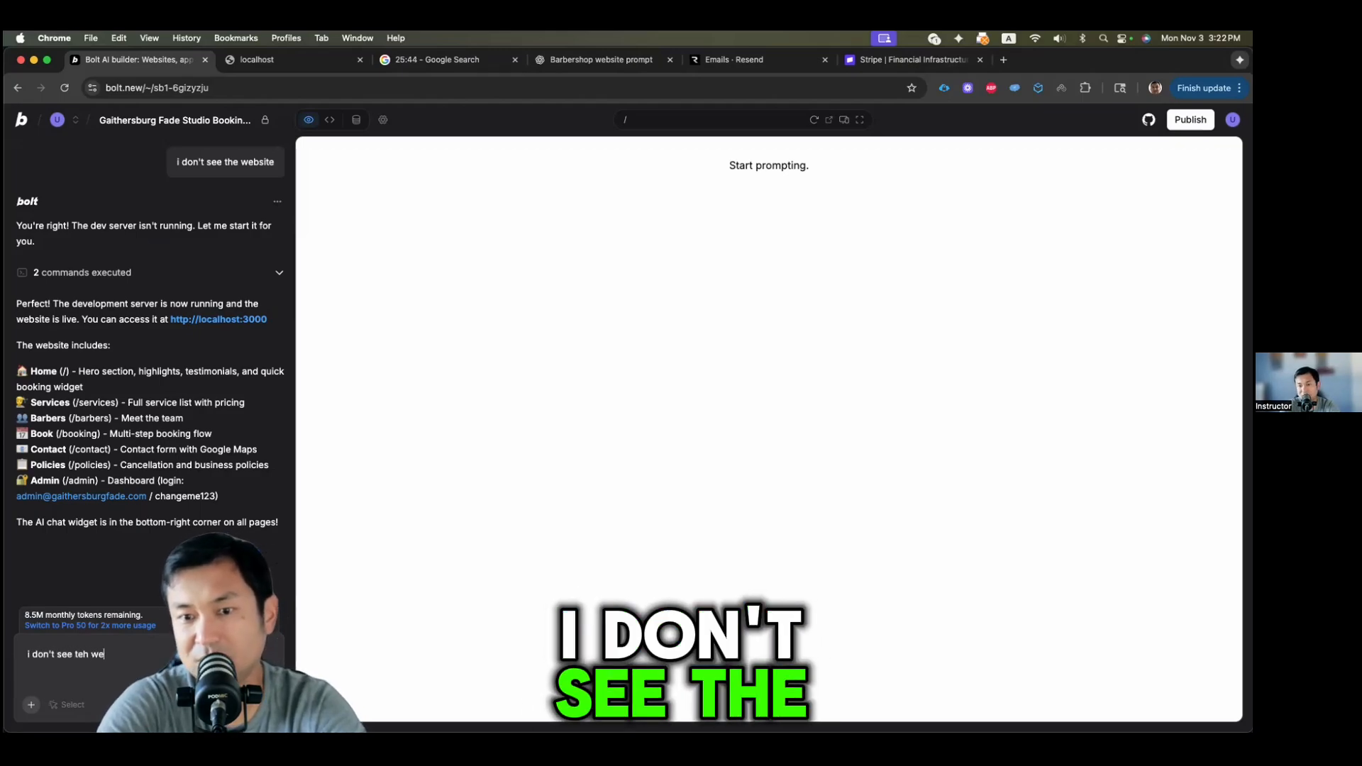
{"action": "key", "text": "BackSpace"}
{"action": "key", "text": "BackSpace"}
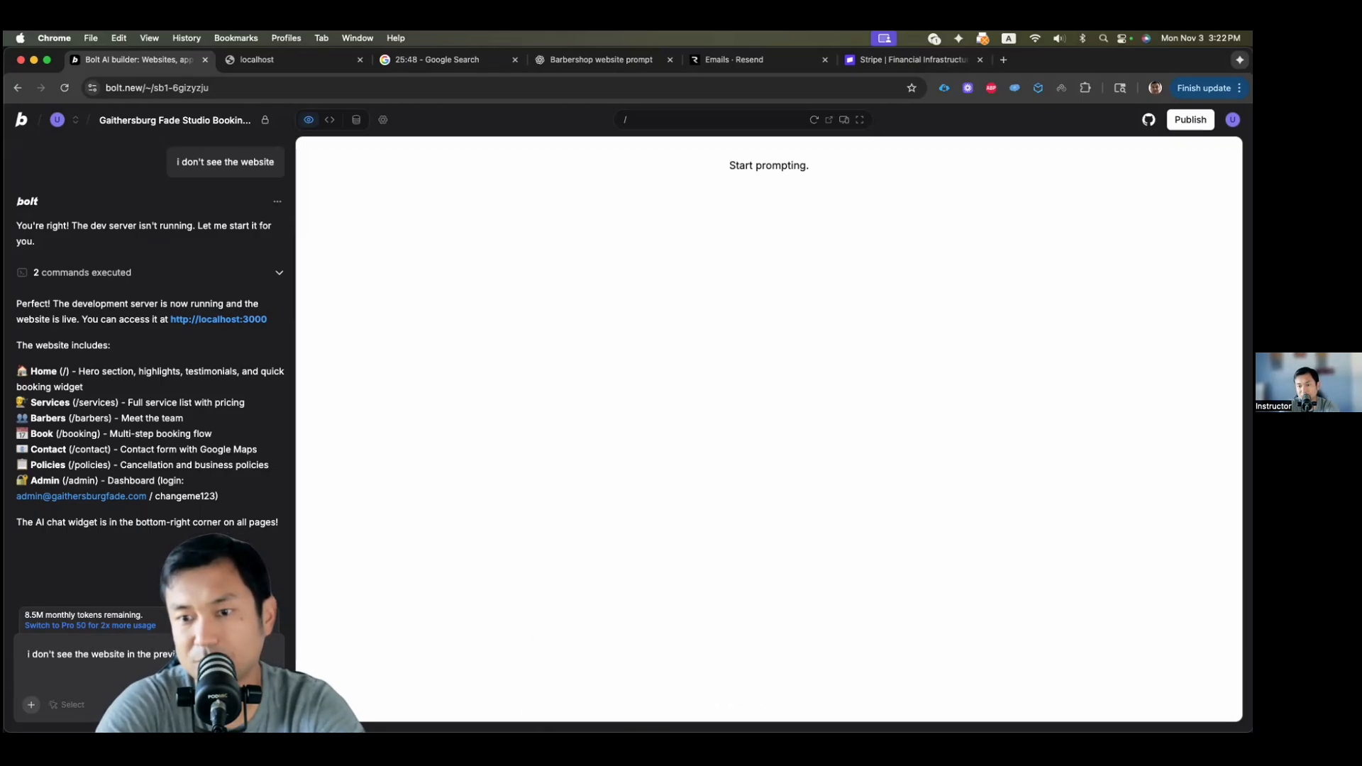
{"action": "key", "text": "Return"}
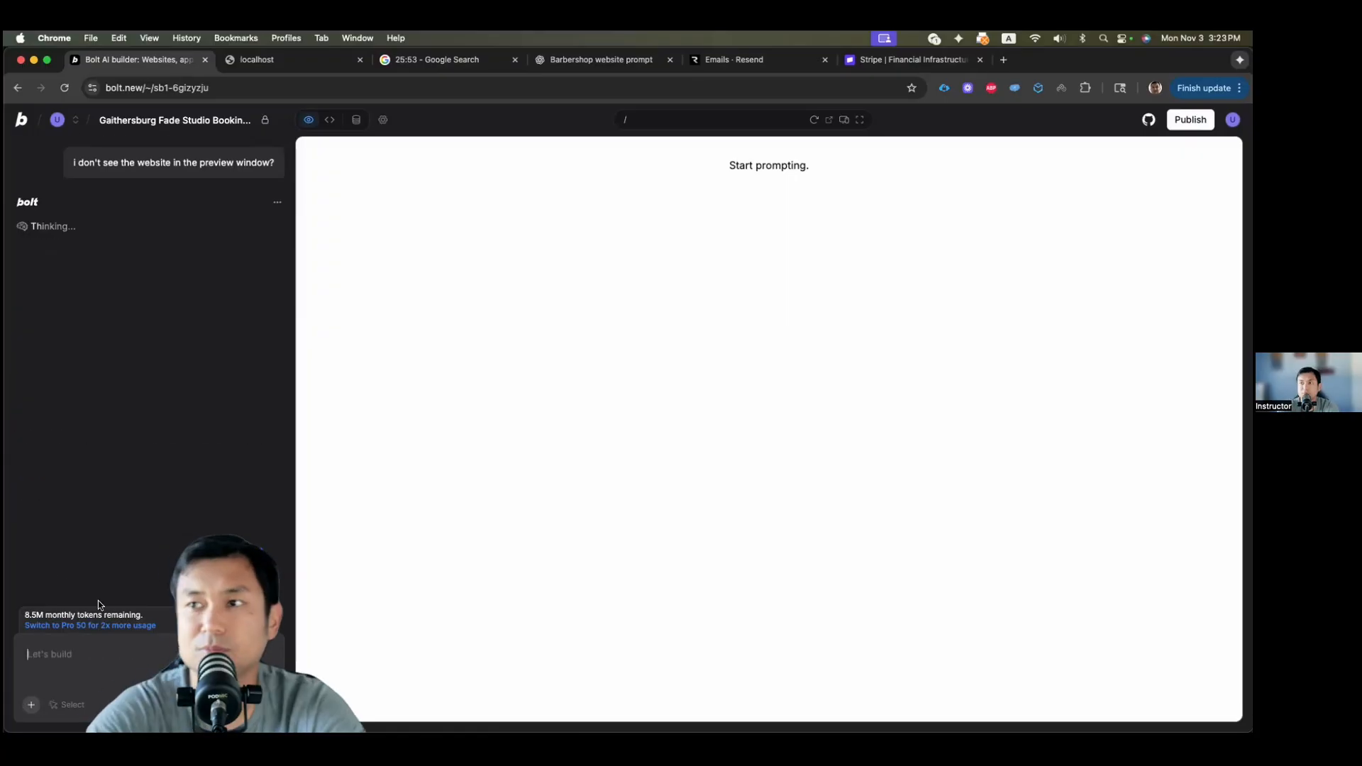
Step: Inspect the project's code files and database settings, and return to the website preview
{"action": "left_click", "coordinate": [329, 119]}
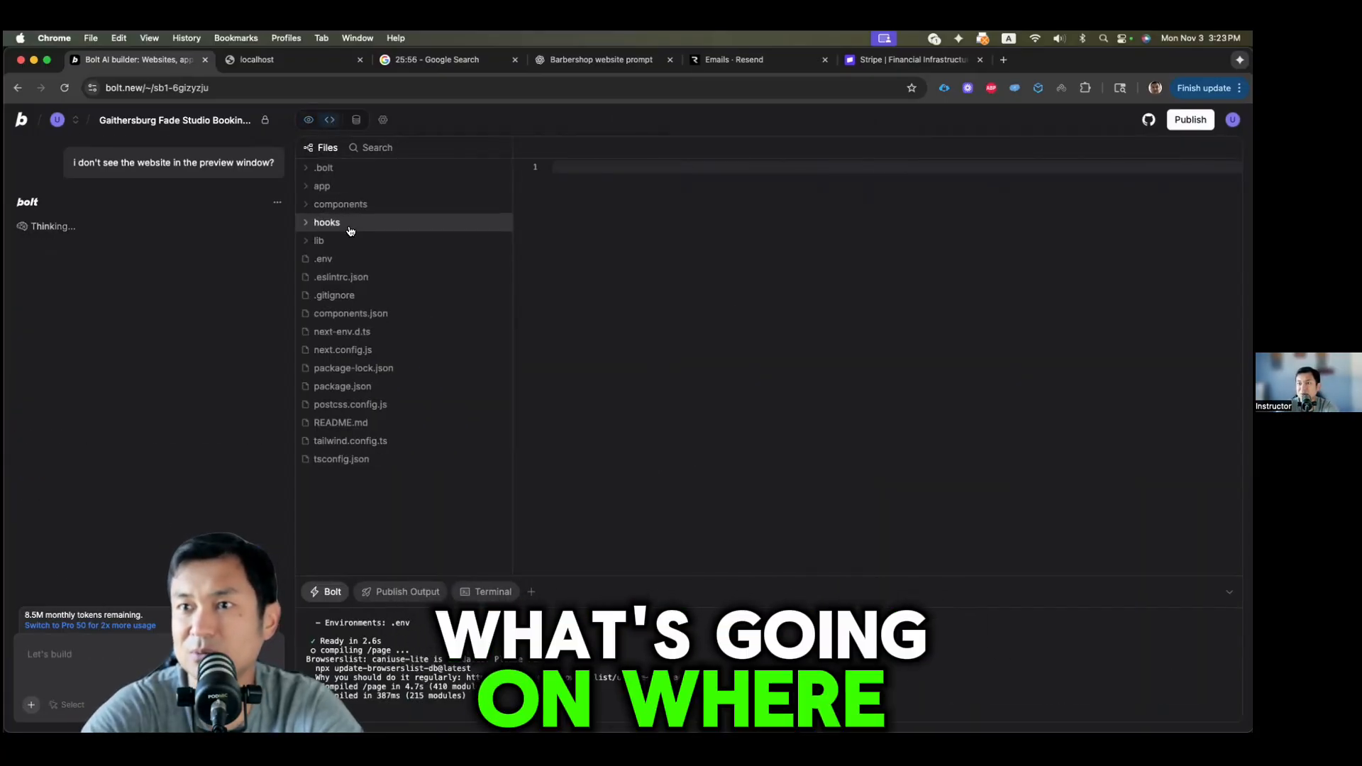
{"action": "left_click", "coordinate": [357, 122]}
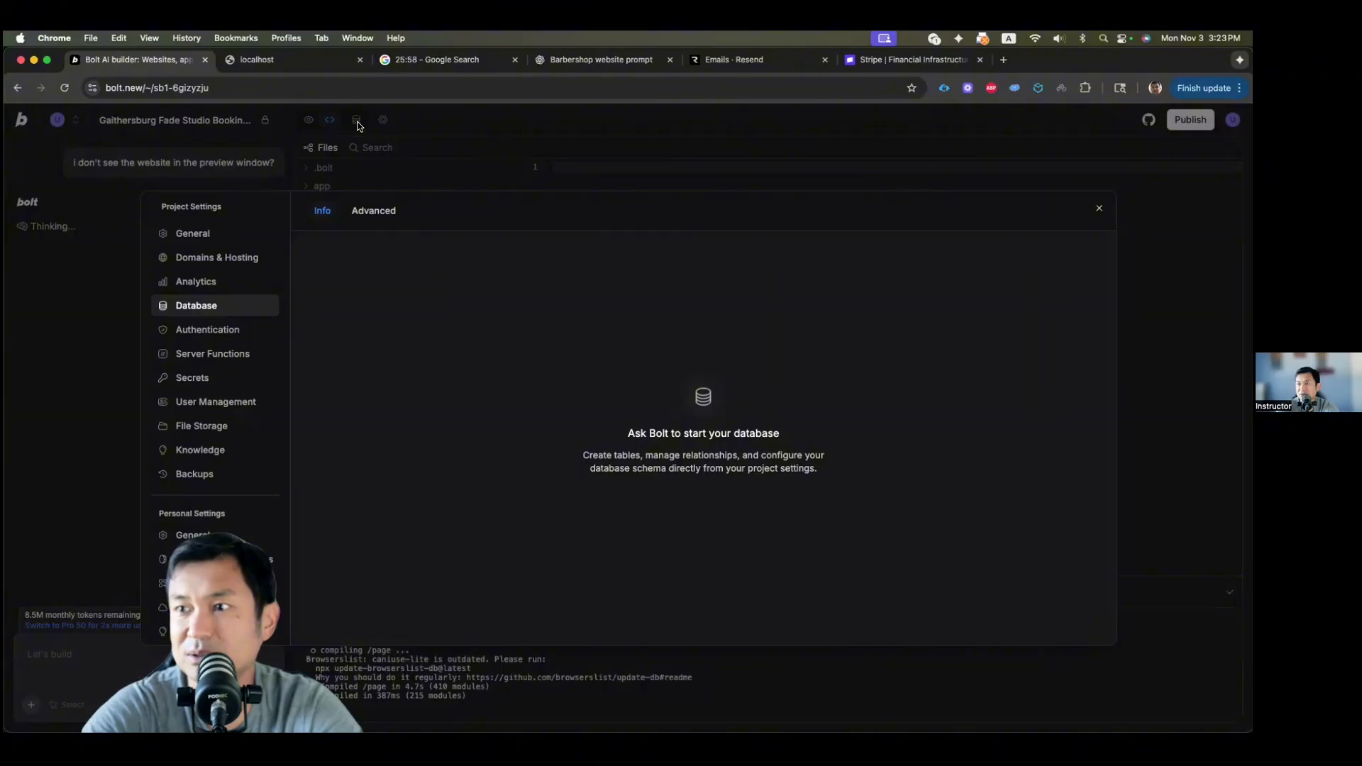
{"action": "left_click", "coordinate": [358, 125]}
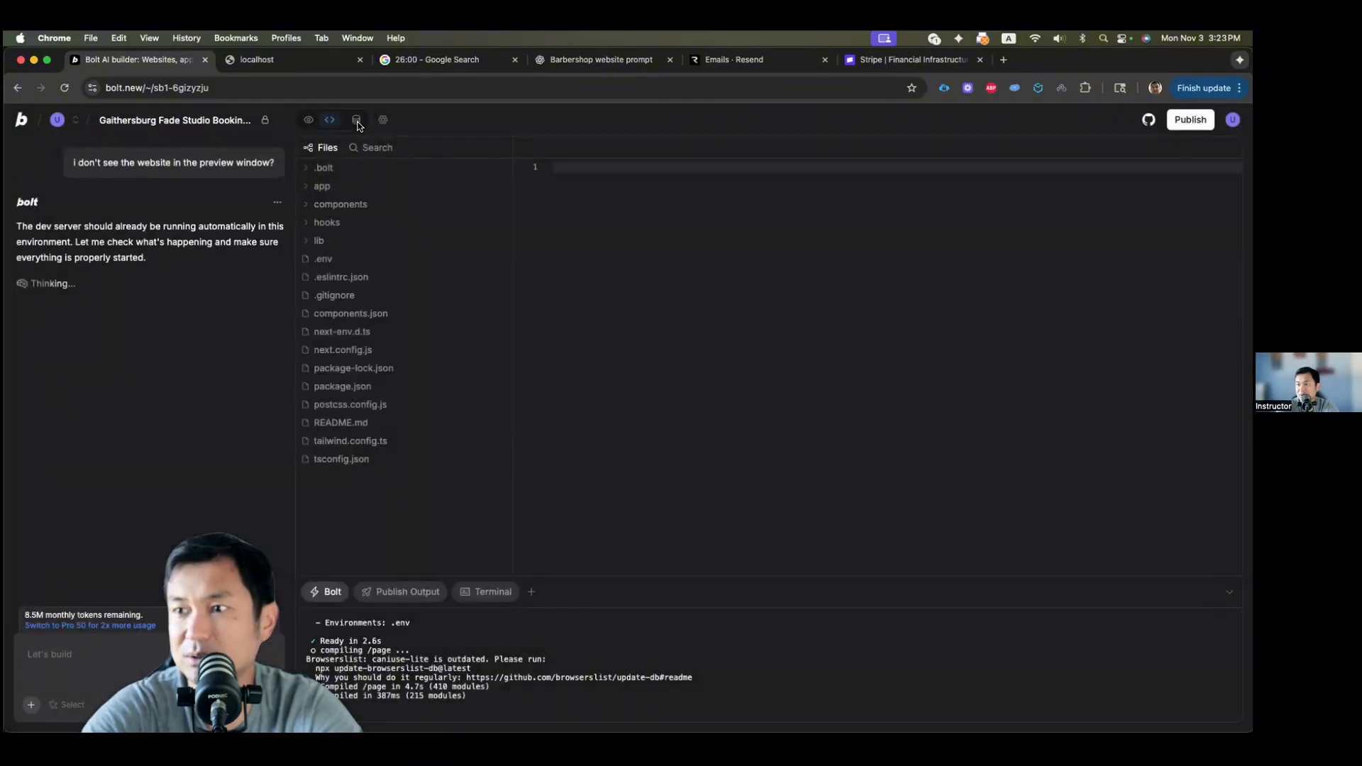
{"action": "left_click", "coordinate": [309, 120]}
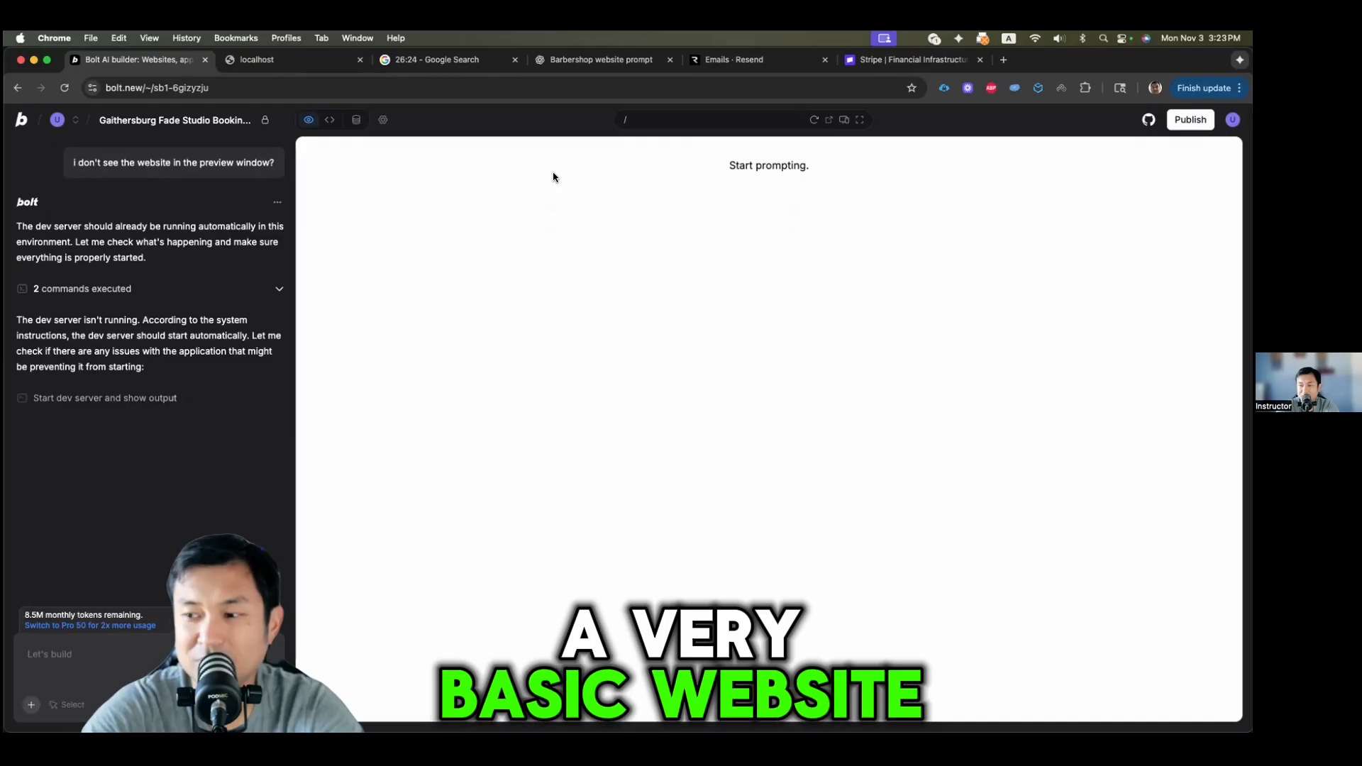
Step: Read the reply's status and preview troubleshooting advice, refresh the preview window and check its content
{"action": "mouse_move", "coordinate": [159, 335]}
{"action": "left_mouse_down"}
{"action": "mouse_move", "coordinate": [165, 367]}
{"action": "mouse_move", "coordinate": [162, 347]}
{"action": "left_mouse_up"}
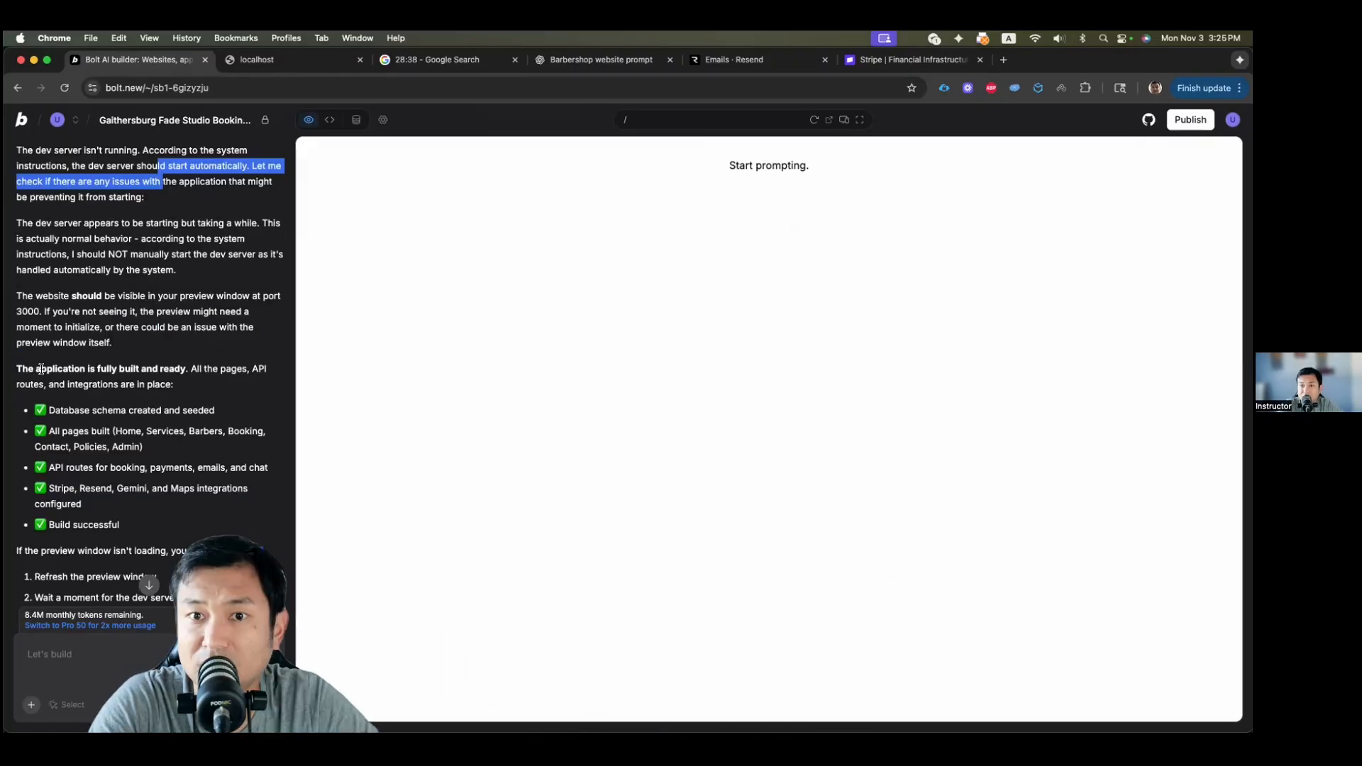
{"action": "left_click_drag", "start_coordinate": [36, 369], "coordinate": [205, 384]}
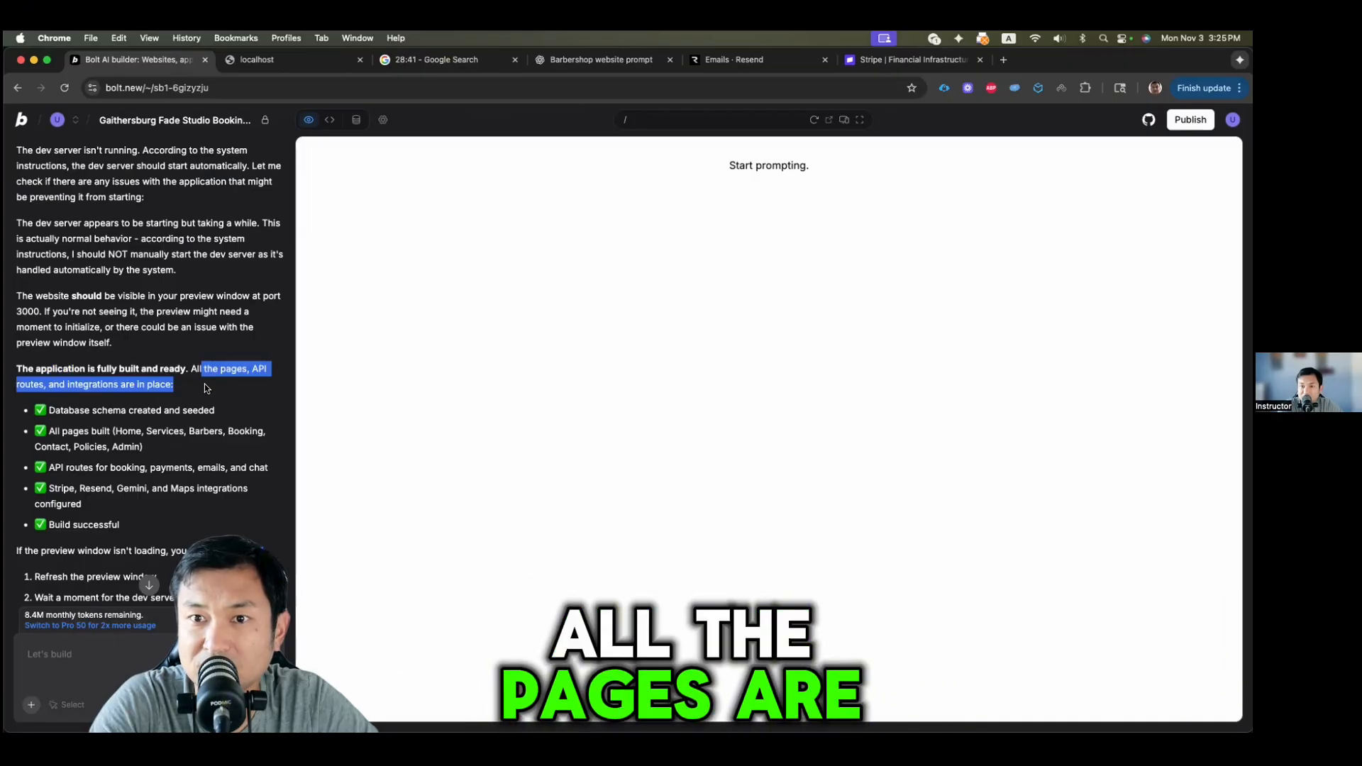
{"action": "scroll", "coordinate": [205, 385], "scroll_direction": "down", "scroll_amount": 3}
{"action": "left_click", "coordinate": [35, 451]}
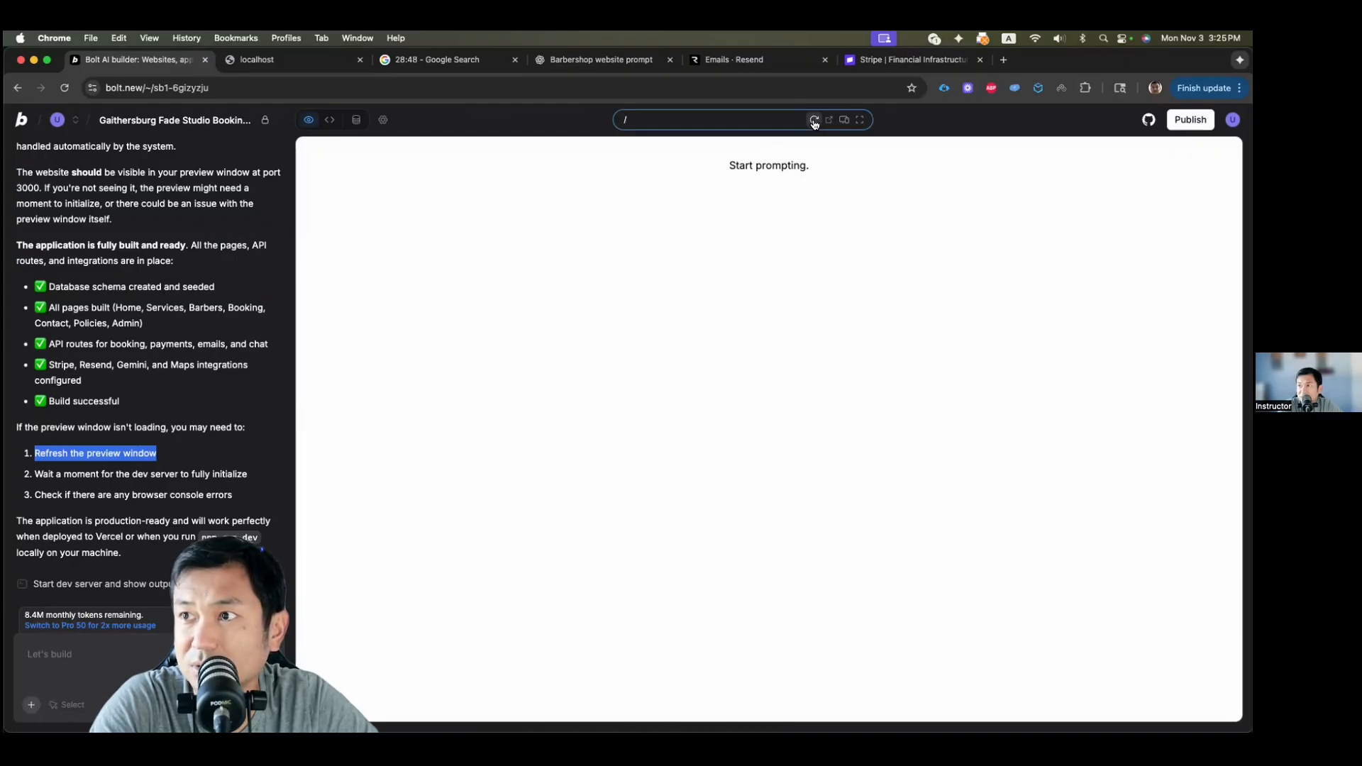
{"action": "triple_click", "coordinate": [768, 175]}
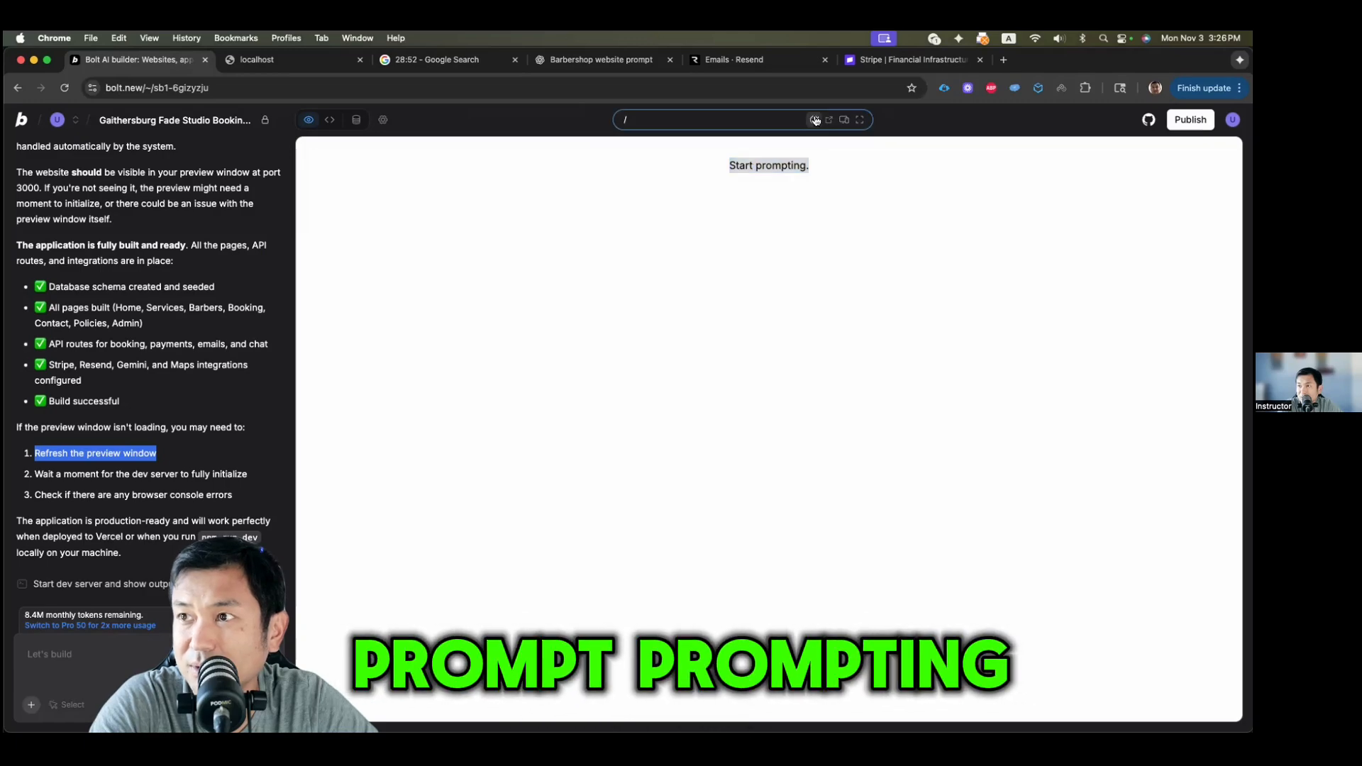
{"action": "left_click", "coordinate": [341, 350]}
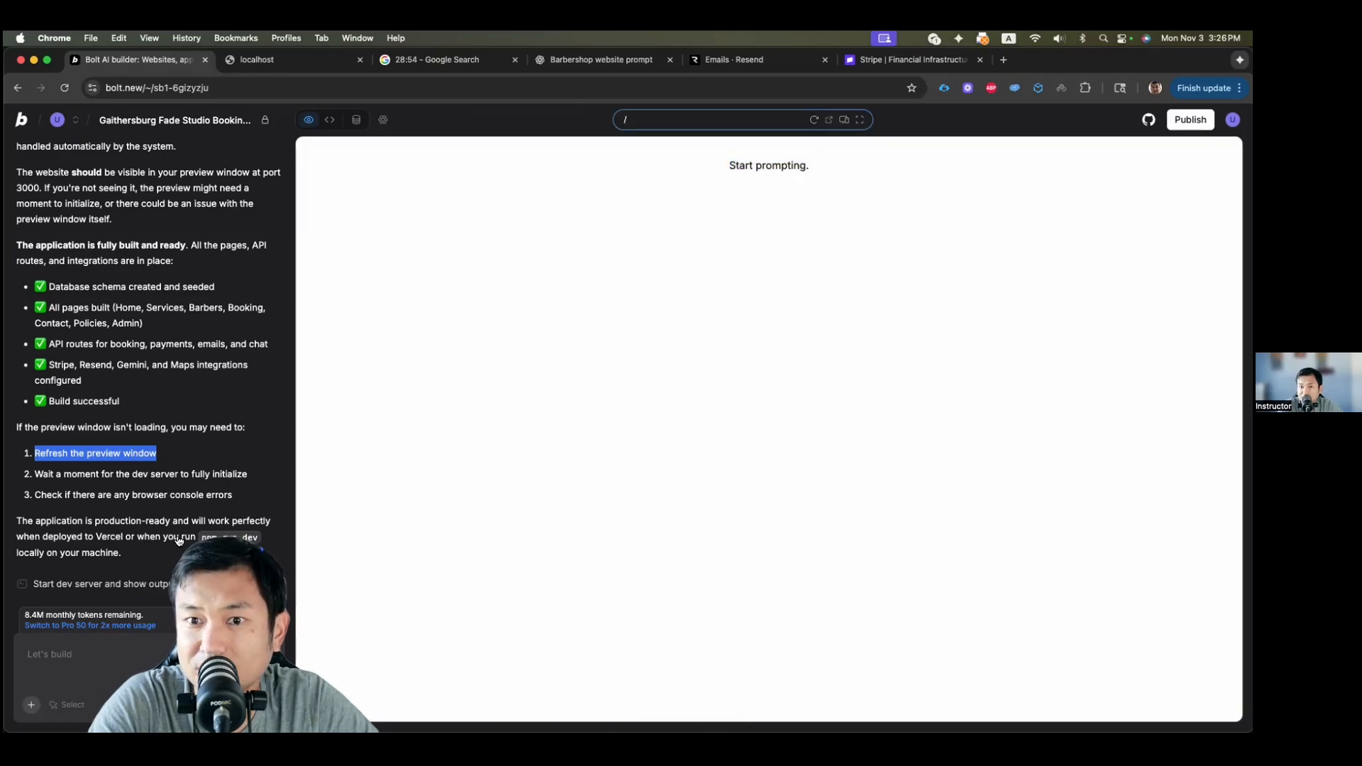
Step: Send Bolt the message "i do not see anything in preview window"
{"action": "left_click", "coordinate": [100, 659]}
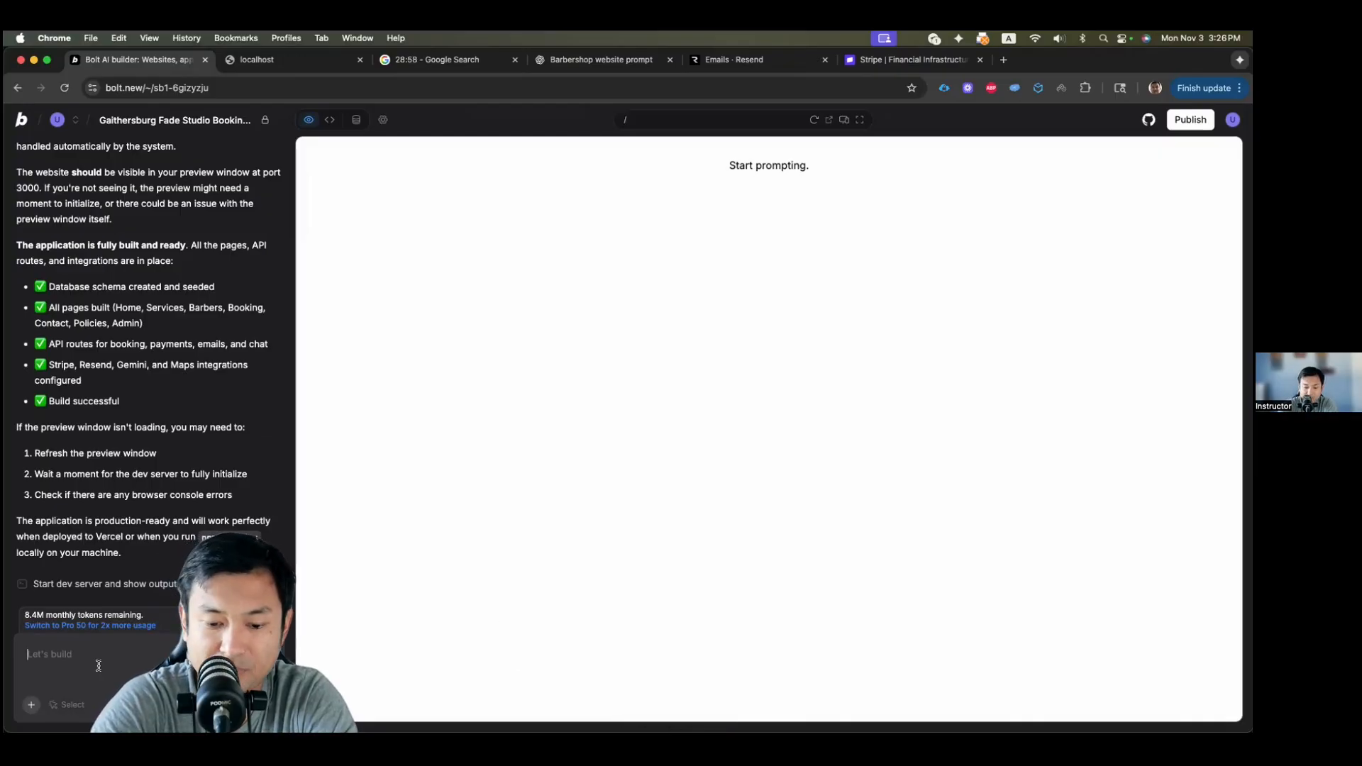
{"action": "type", "text": "i do not see "}
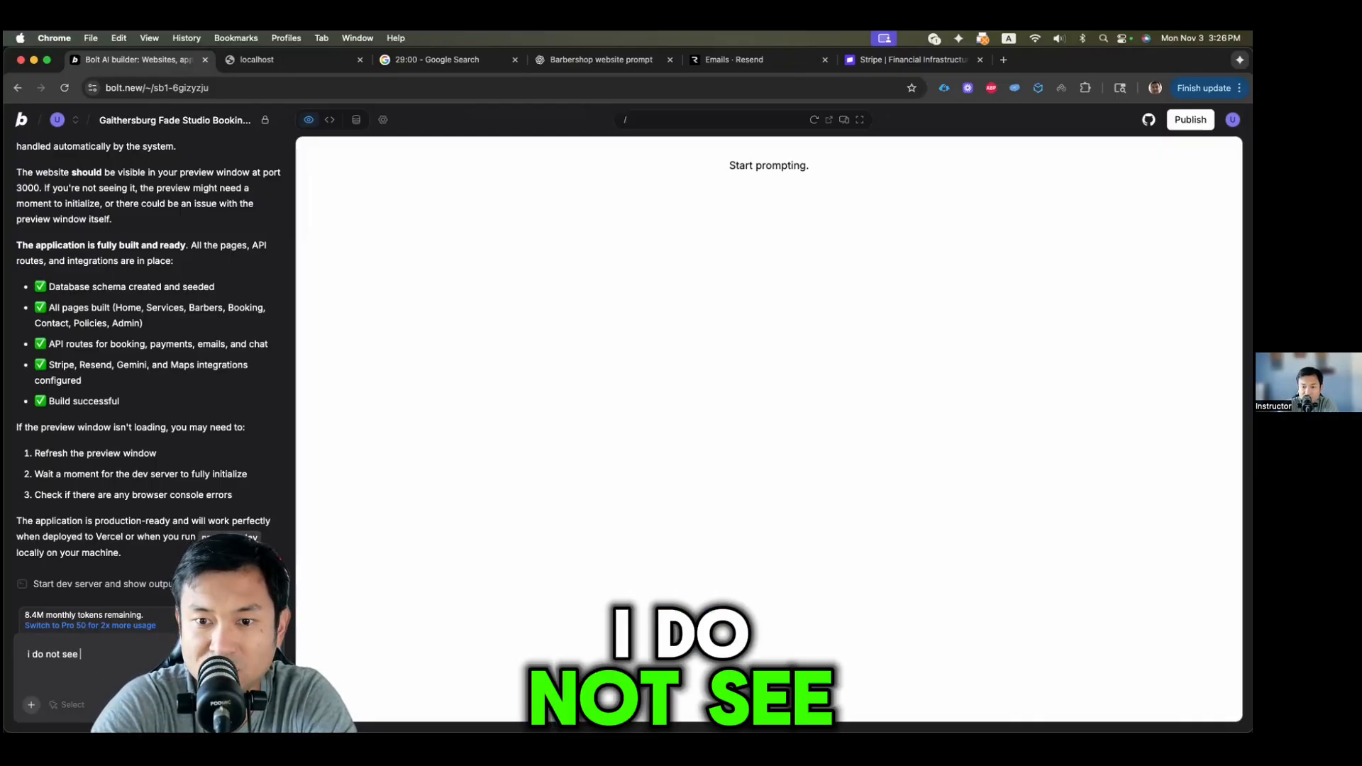
{"action": "type", "text": "anything in preview window"}
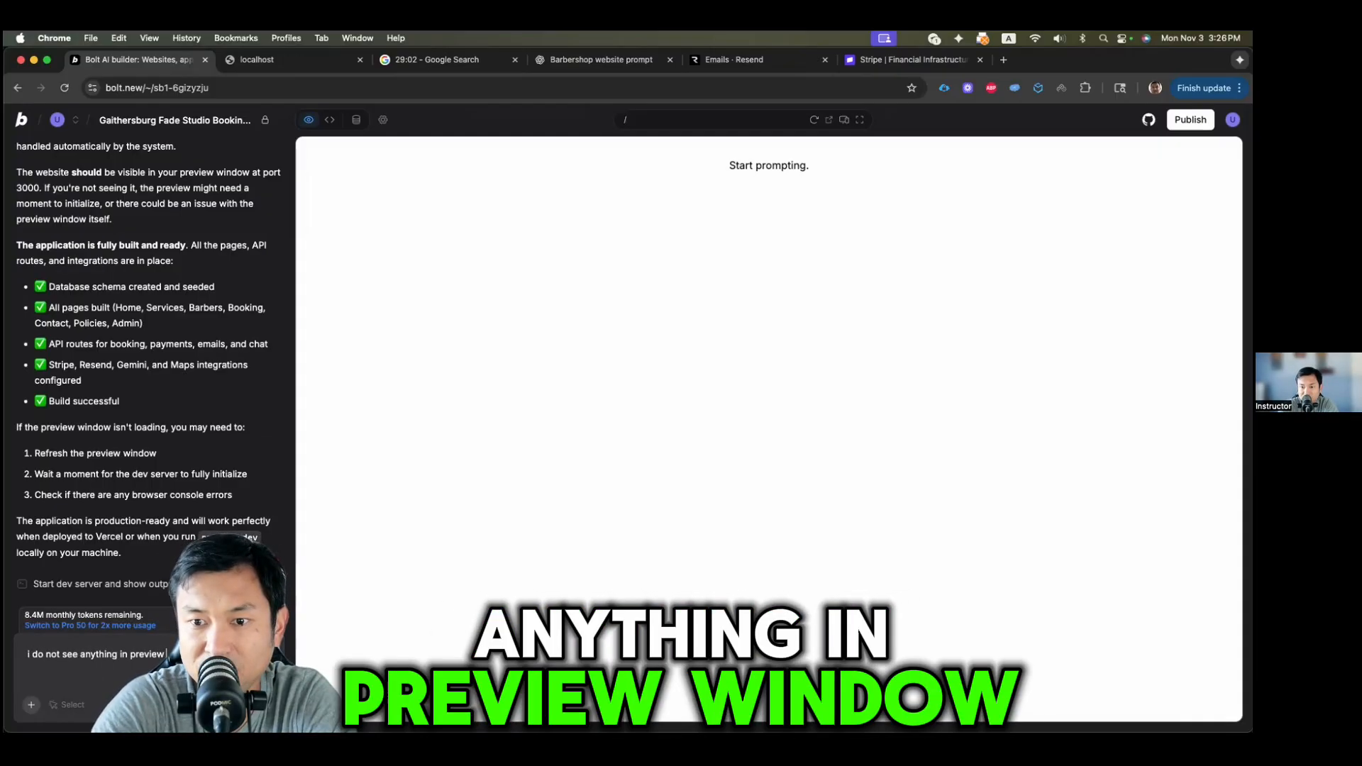
{"action": "key", "text": "Return"}
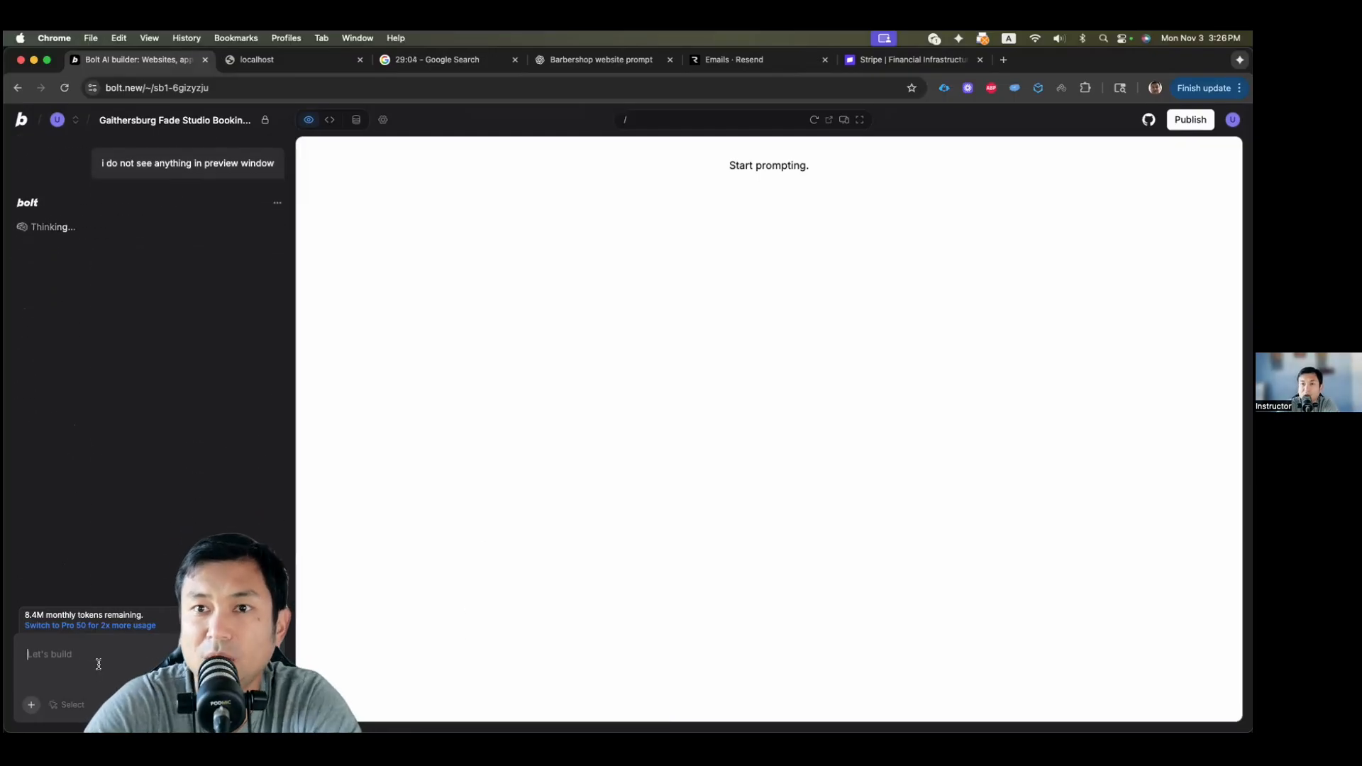
Step: Close the localhost:3000 page and read Bolt's reply about rebuilding the Gaithersburg Fade Studio homepage
{"action": "left_click", "coordinate": [257, 68]}
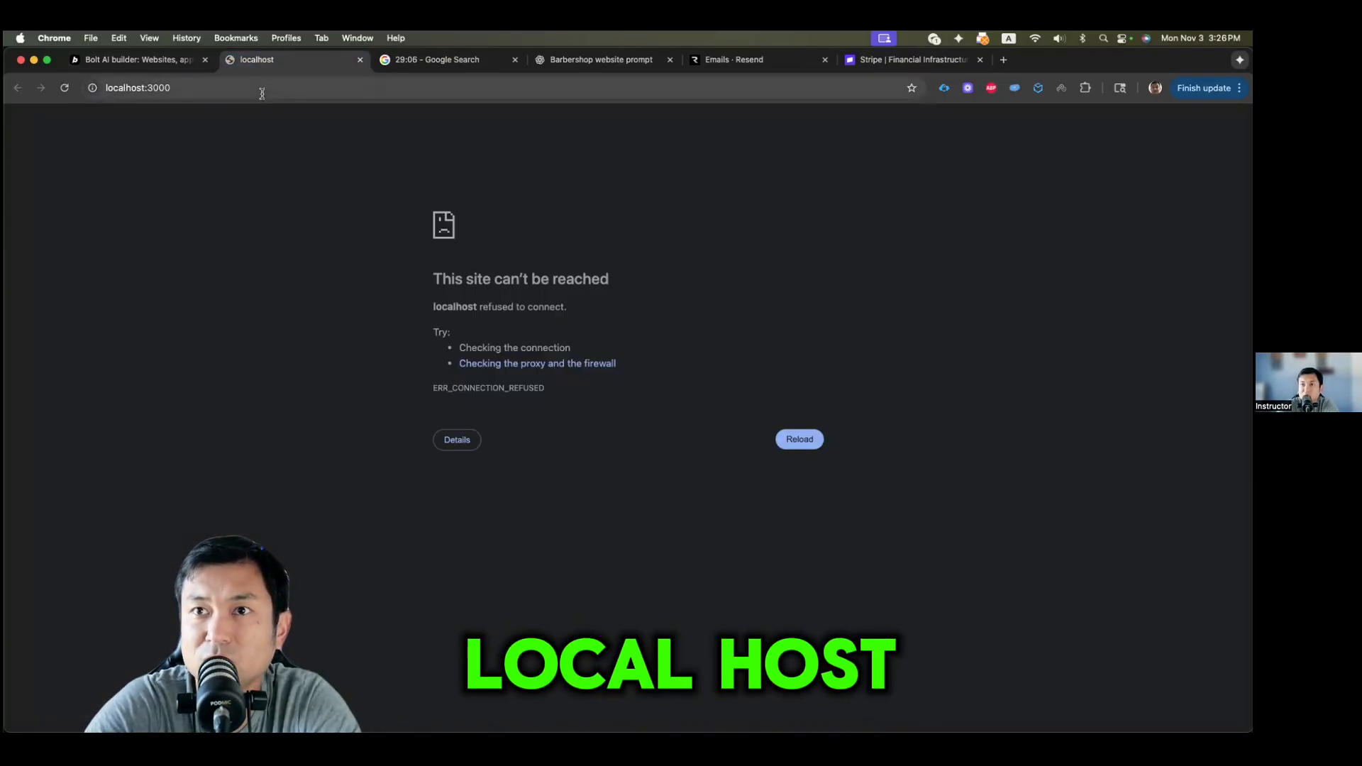
{"action": "key", "text": "super+w"}
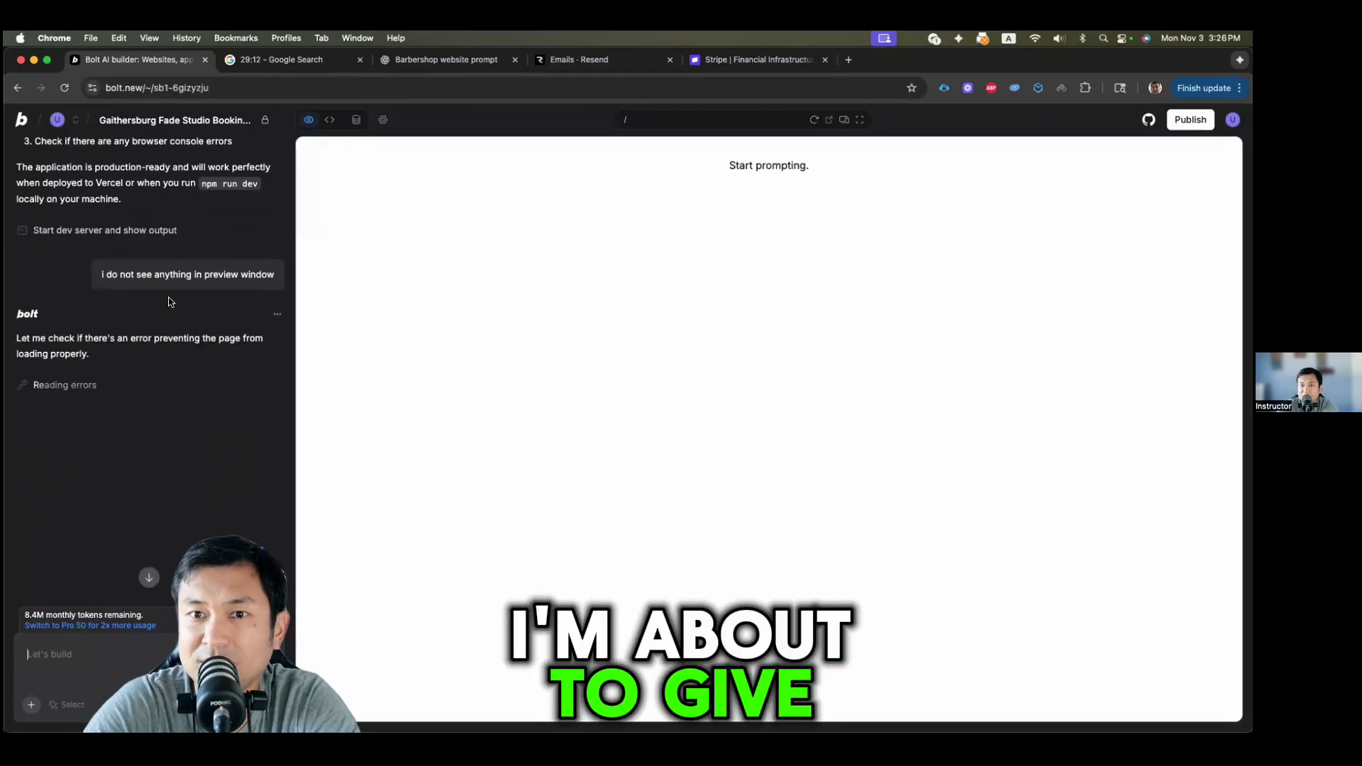
{"action": "scroll", "coordinate": [169, 298], "scroll_direction": "up", "scroll_amount": 1}
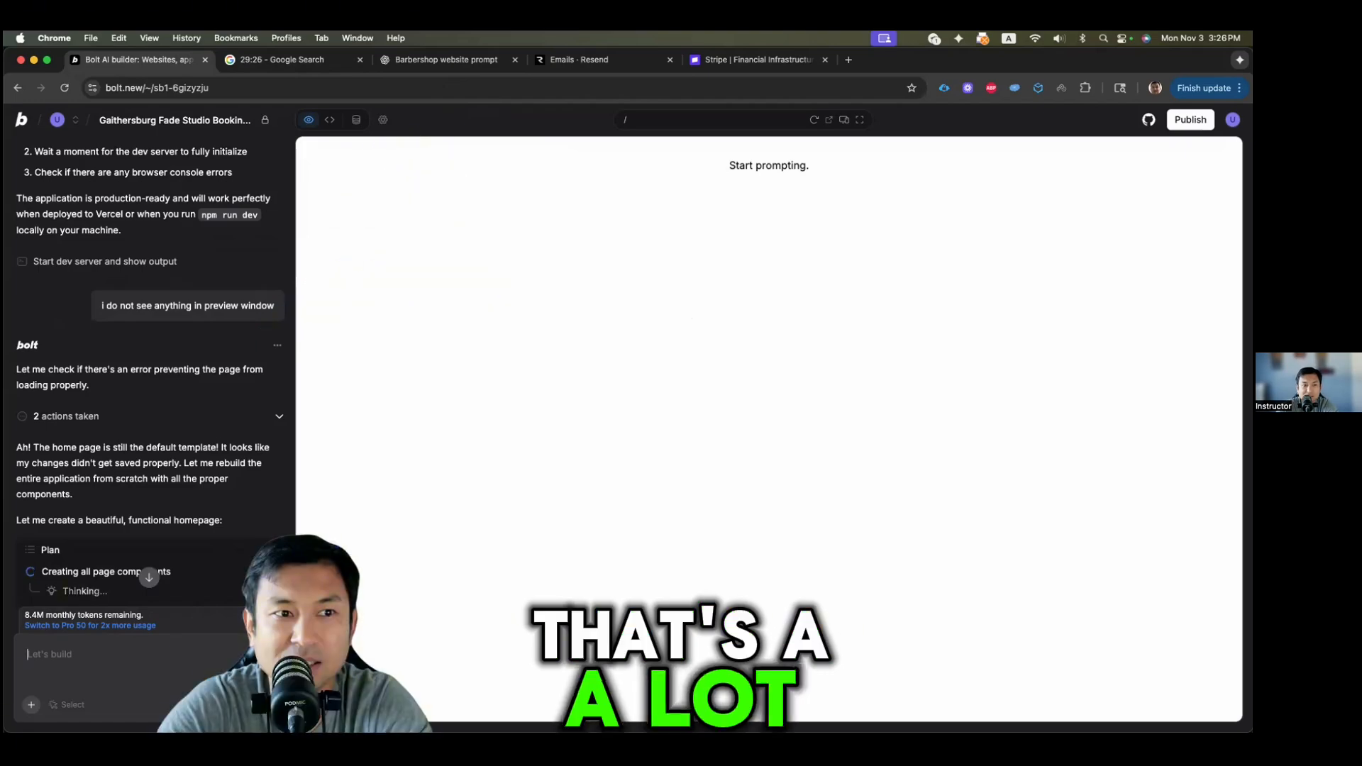
{"action": "scroll", "coordinate": [151, 369], "scroll_direction": "down", "scroll_amount": 3}
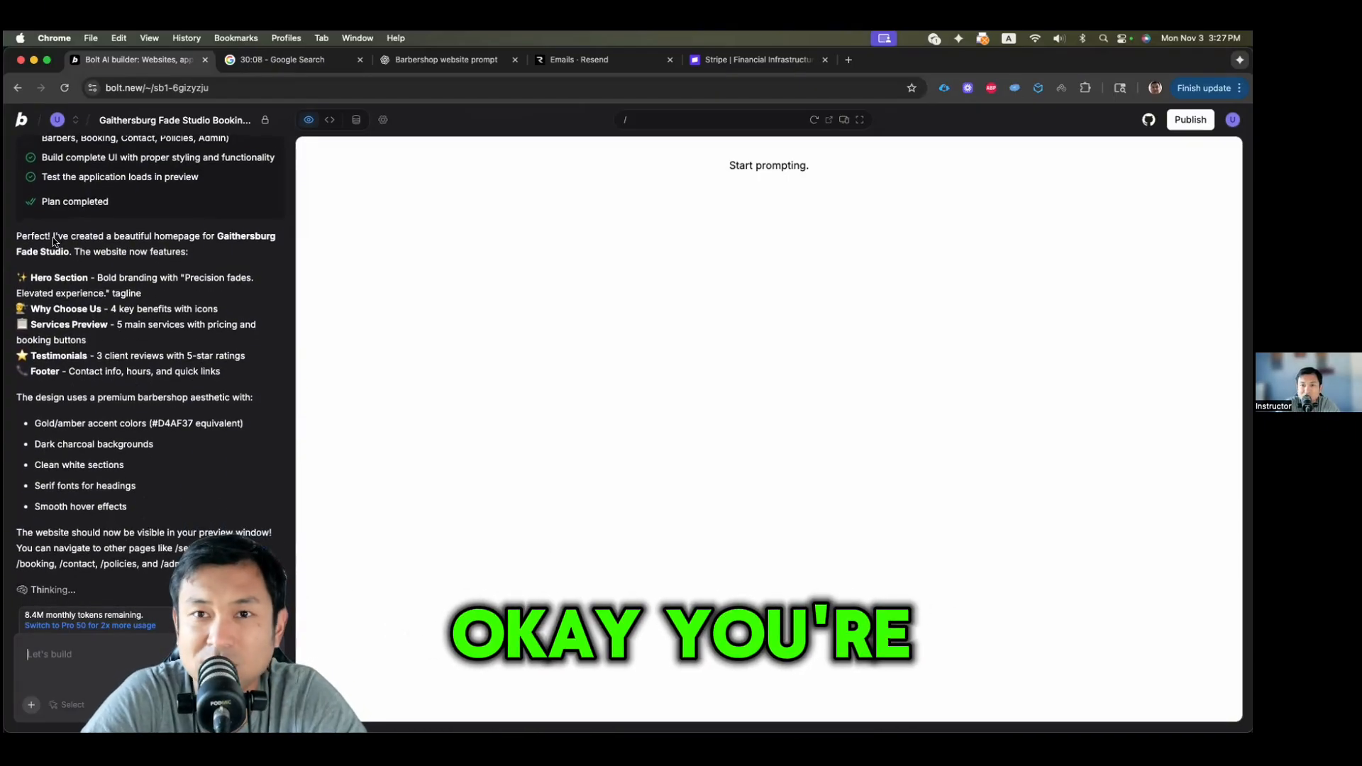
{"action": "left_click_drag", "start_coordinate": [58, 239], "coordinate": [189, 256]}
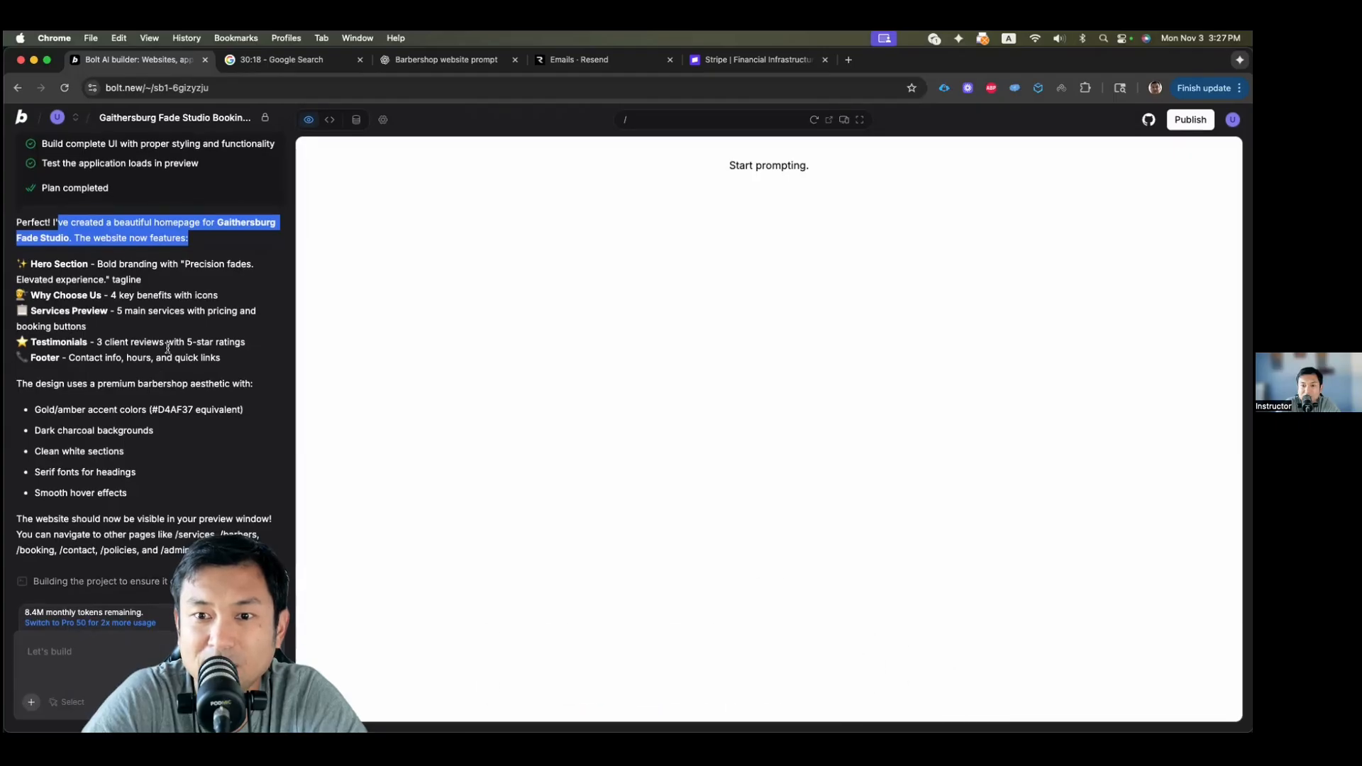
Step: Refresh the website preview, check it in a separate tab, close that tab and return to the Bolt project
{"action": "left_click", "coordinate": [815, 121]}
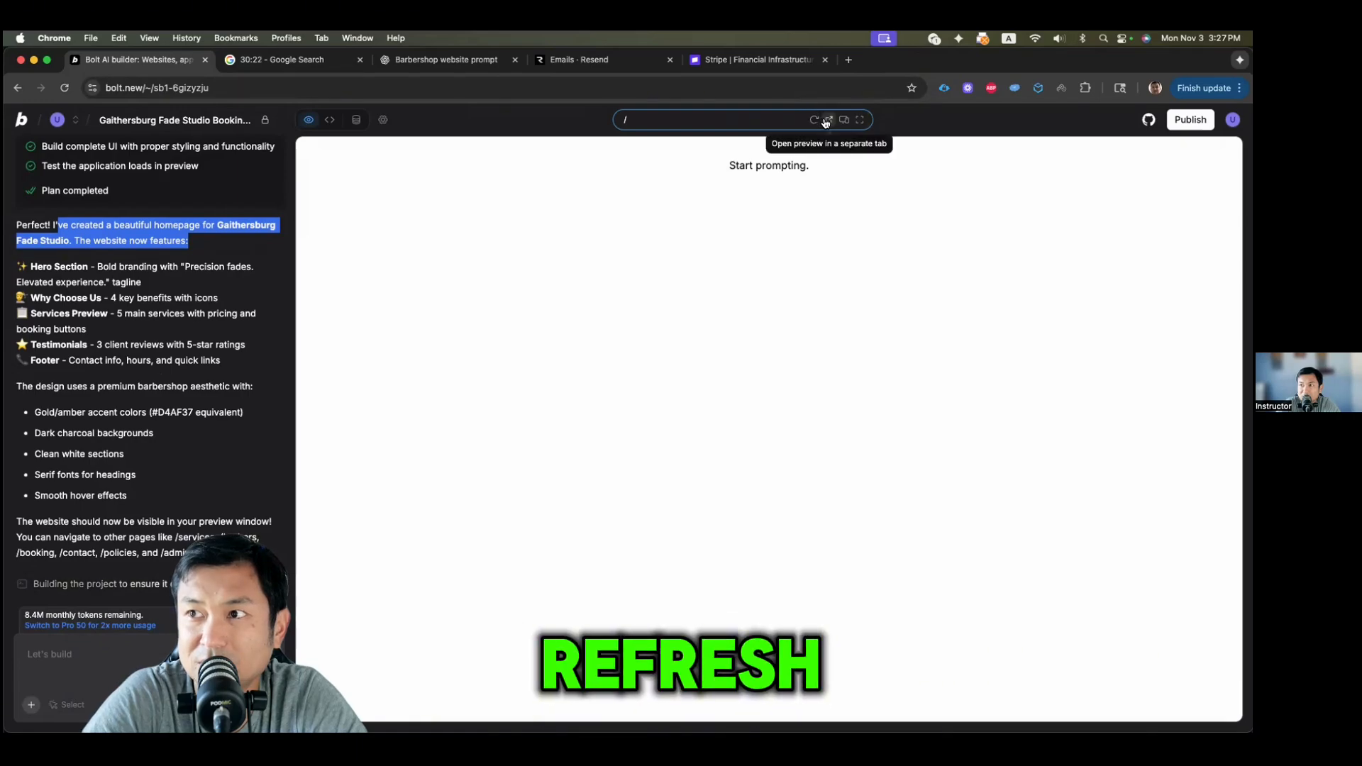
{"action": "left_click", "coordinate": [827, 120]}
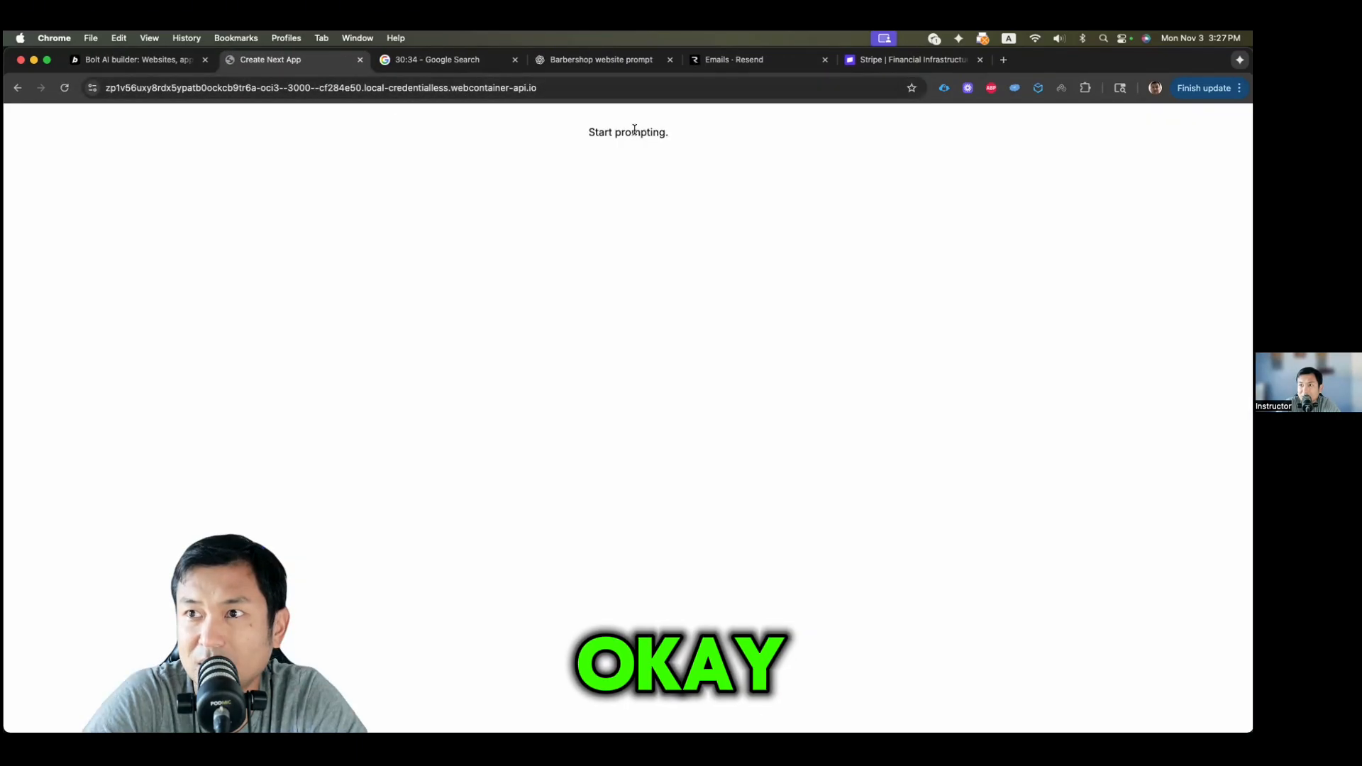
{"action": "left_click", "coordinate": [360, 60]}
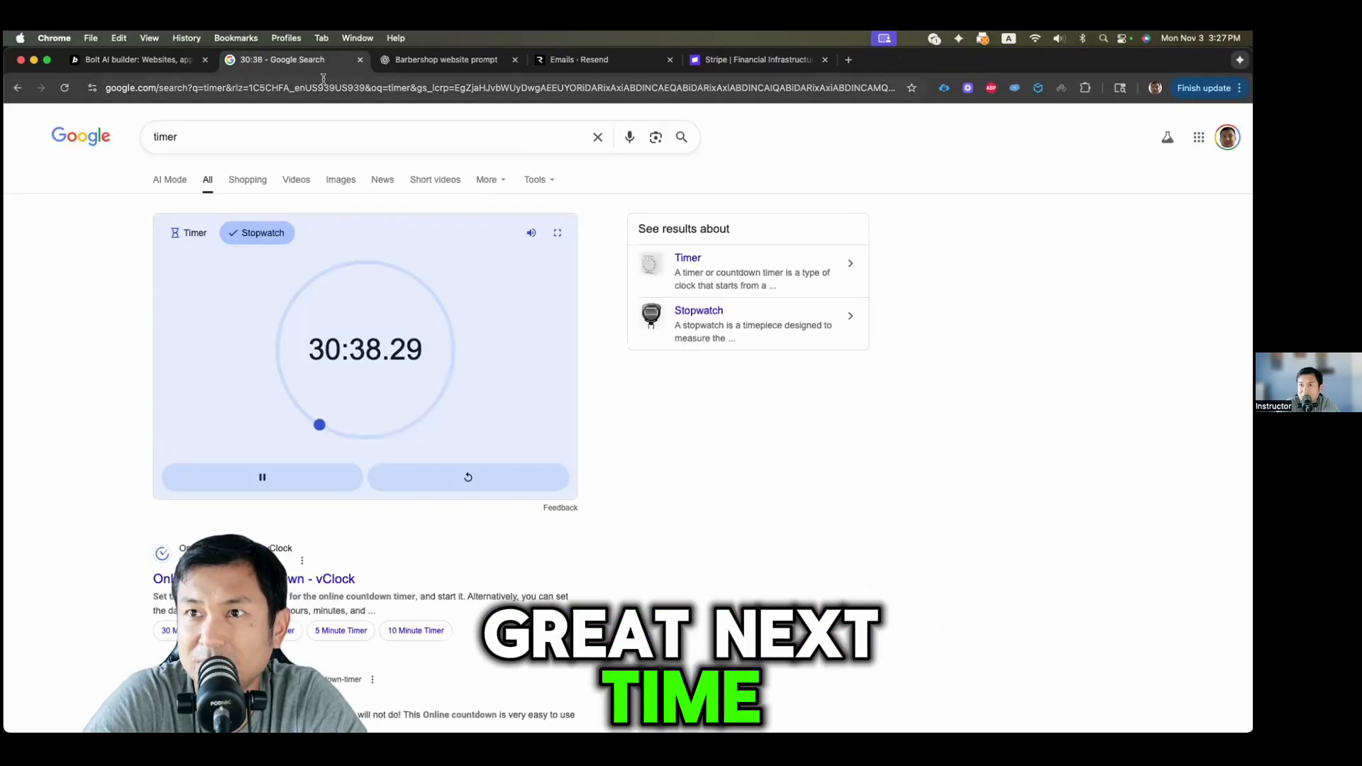
{"action": "left_click", "coordinate": [135, 60]}
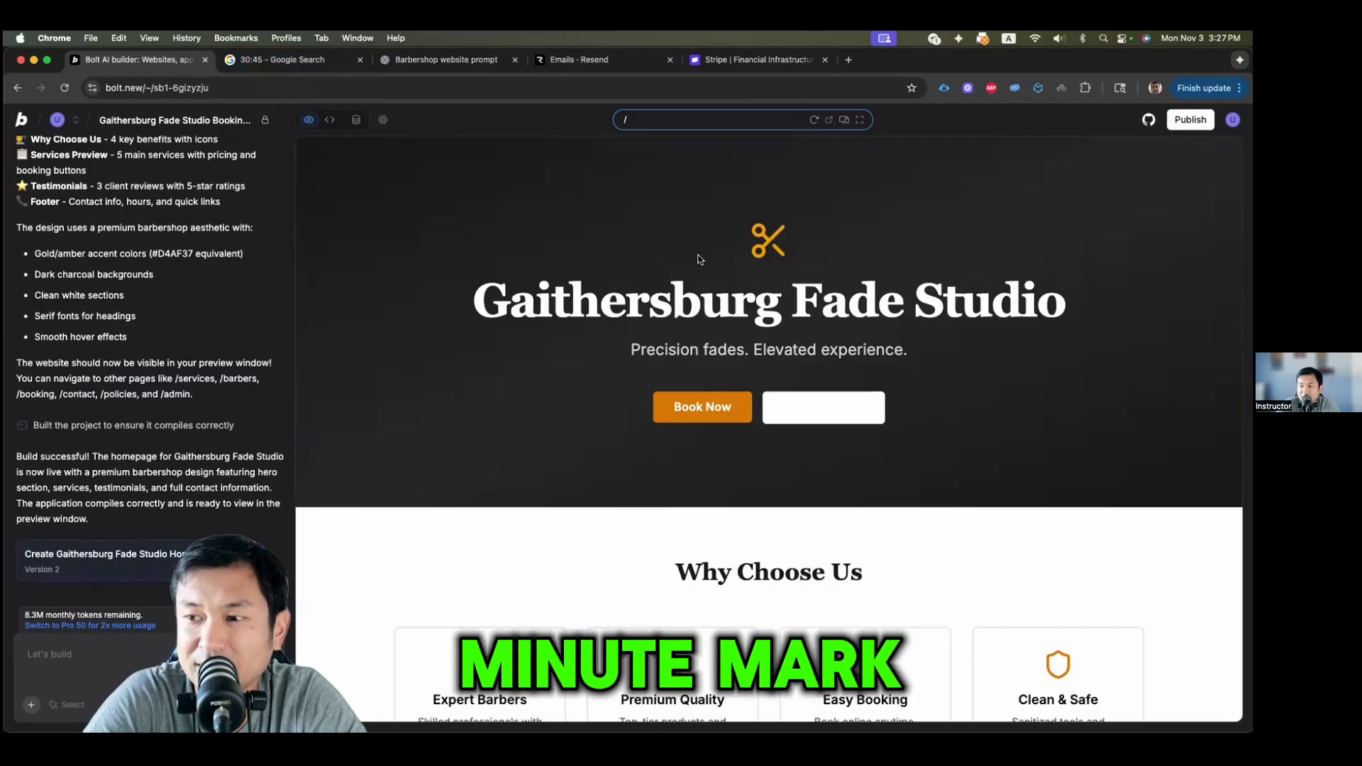
Step: Review the homepage preview from hero to footer, including Why Choose Us, Our Services, client testimonials and contact details
{"action": "scroll", "coordinate": [682, 251], "scroll_direction": "down", "scroll_amount": 3}
{"action": "scroll", "coordinate": [729, 254], "scroll_direction": "up", "scroll_amount": 3}
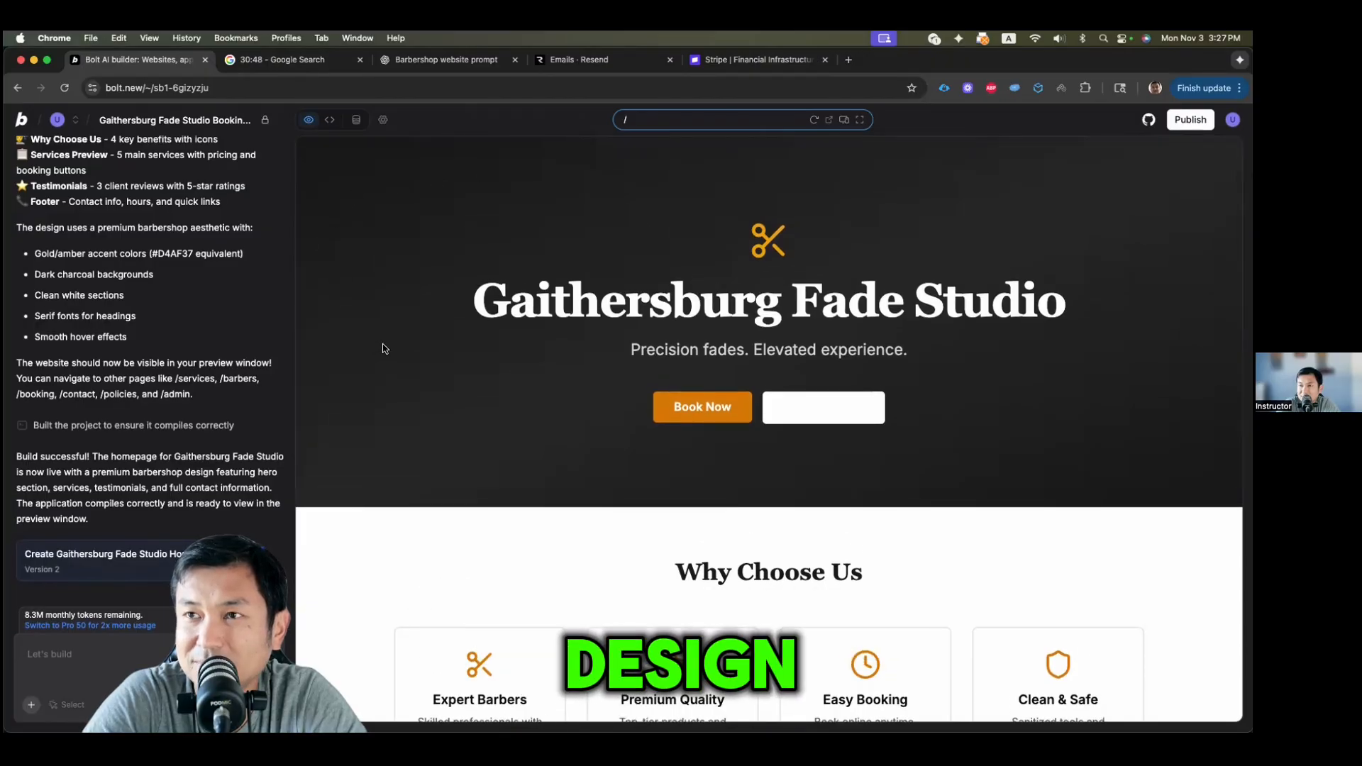
{"action": "scroll", "coordinate": [385, 349], "scroll_direction": "down", "scroll_amount": 5}
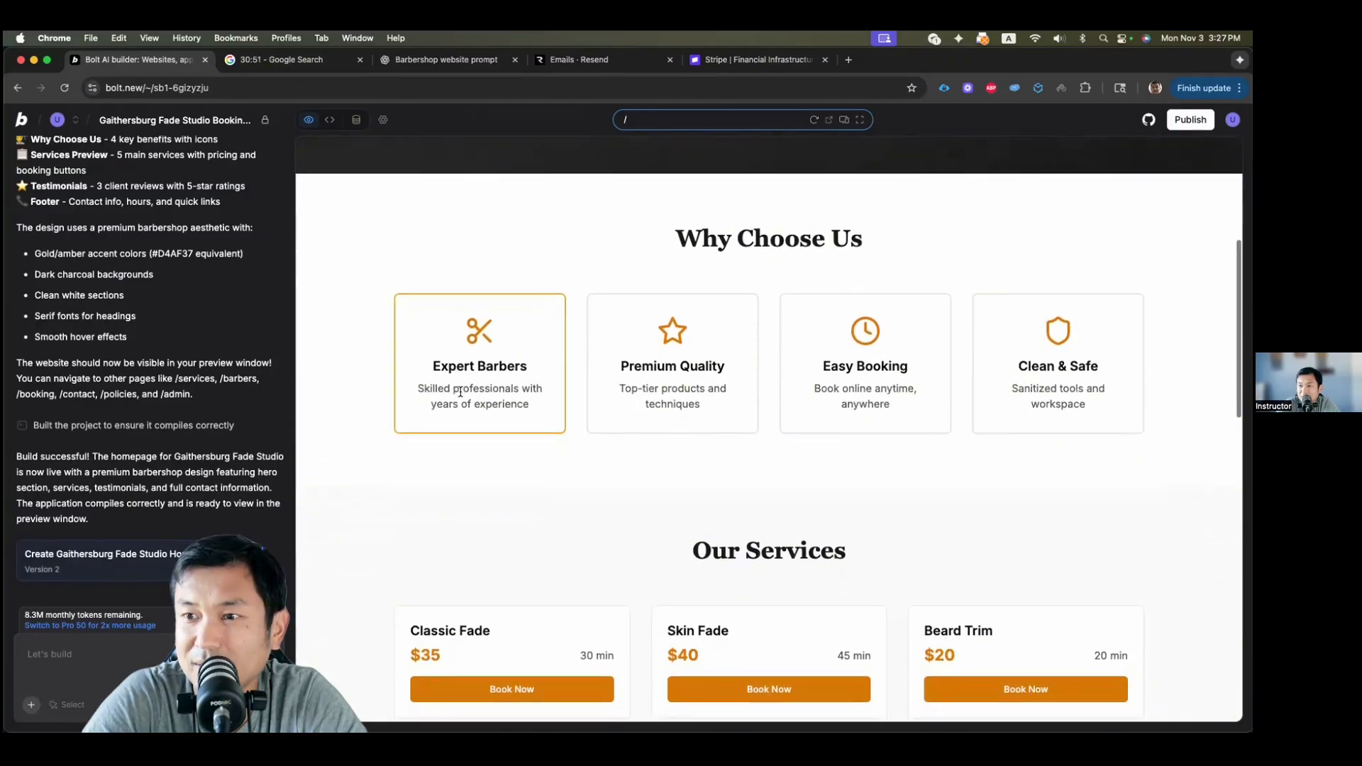
{"action": "scroll", "coordinate": [1019, 370], "scroll_direction": "up", "scroll_amount": 3}
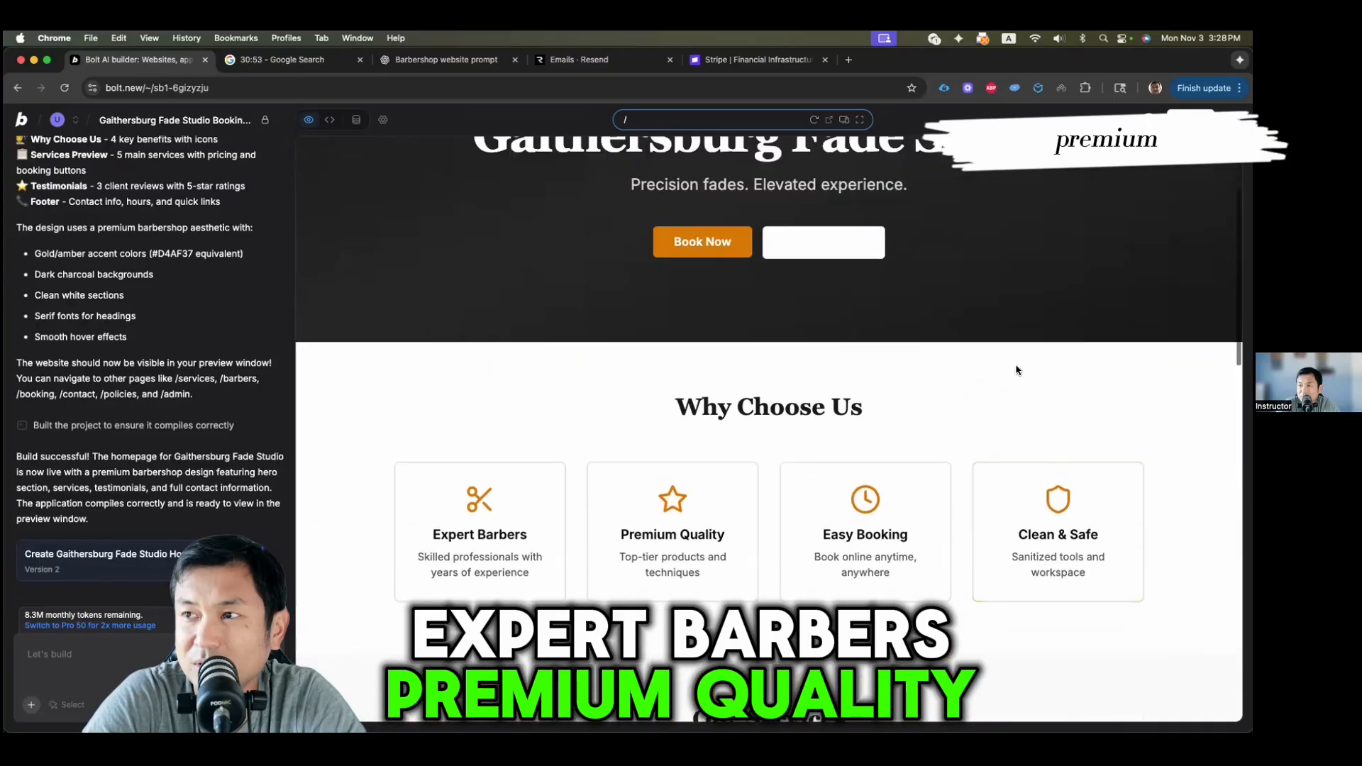
{"action": "scroll", "coordinate": [1018, 370], "scroll_direction": "up", "scroll_amount": 2}
{"action": "scroll", "coordinate": [650, 294], "scroll_direction": "down", "scroll_amount": 9}
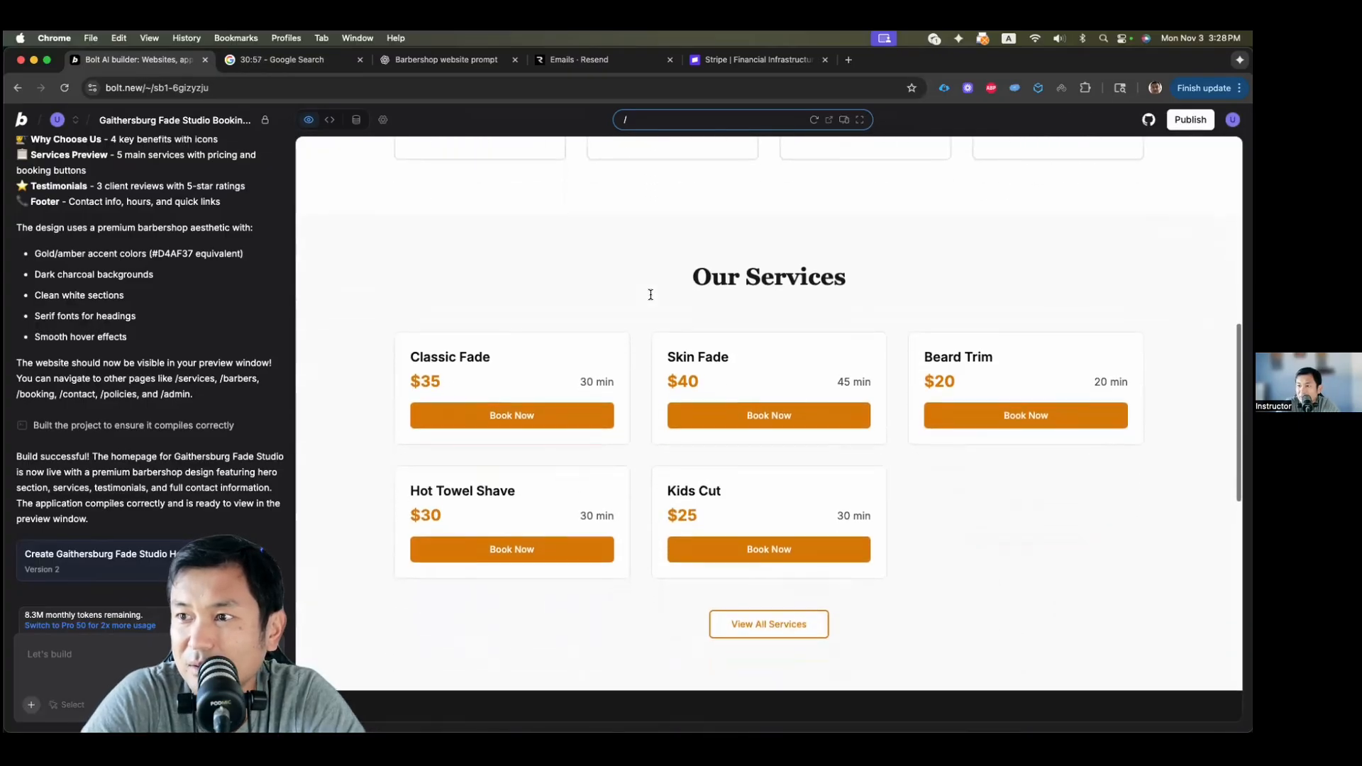
{"action": "scroll", "coordinate": [651, 295], "scroll_direction": "down", "scroll_amount": 3}
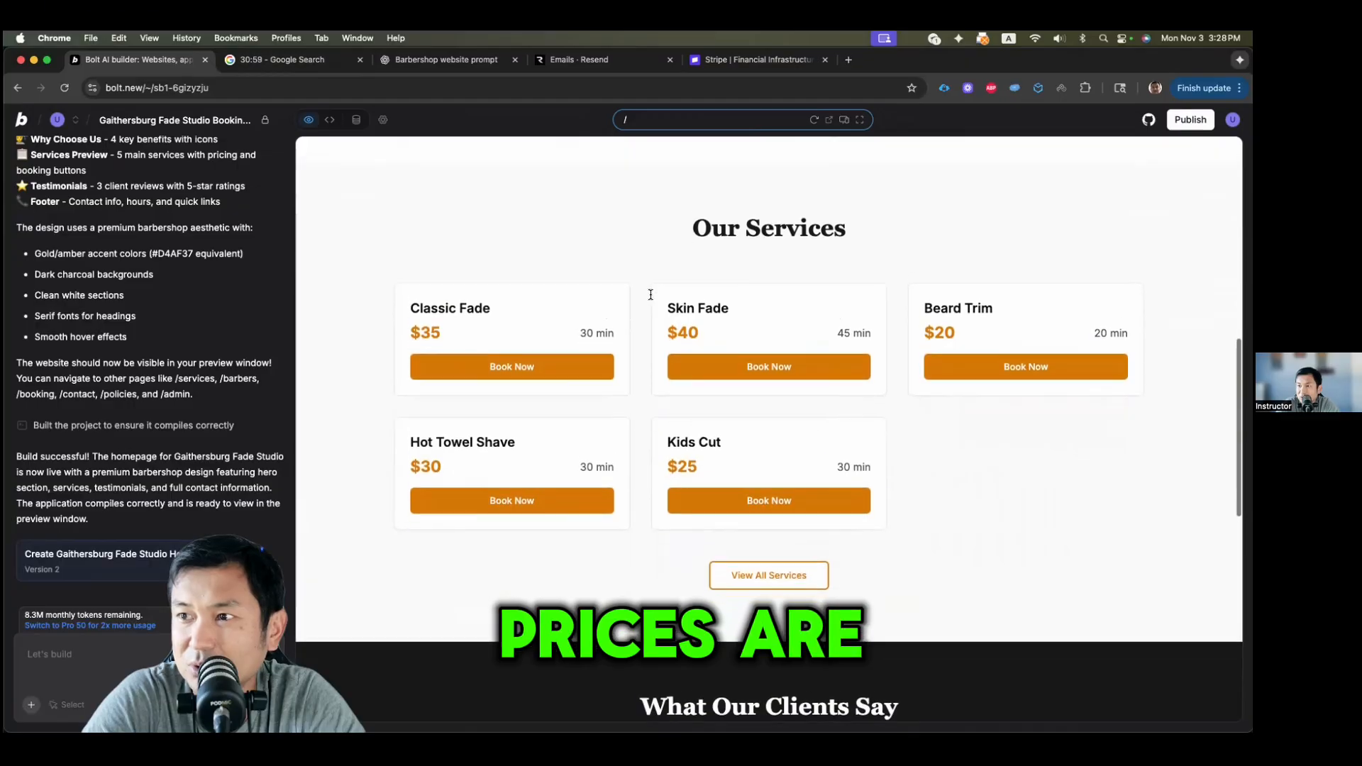
{"action": "scroll", "coordinate": [650, 295], "scroll_direction": "down", "scroll_amount": 5}
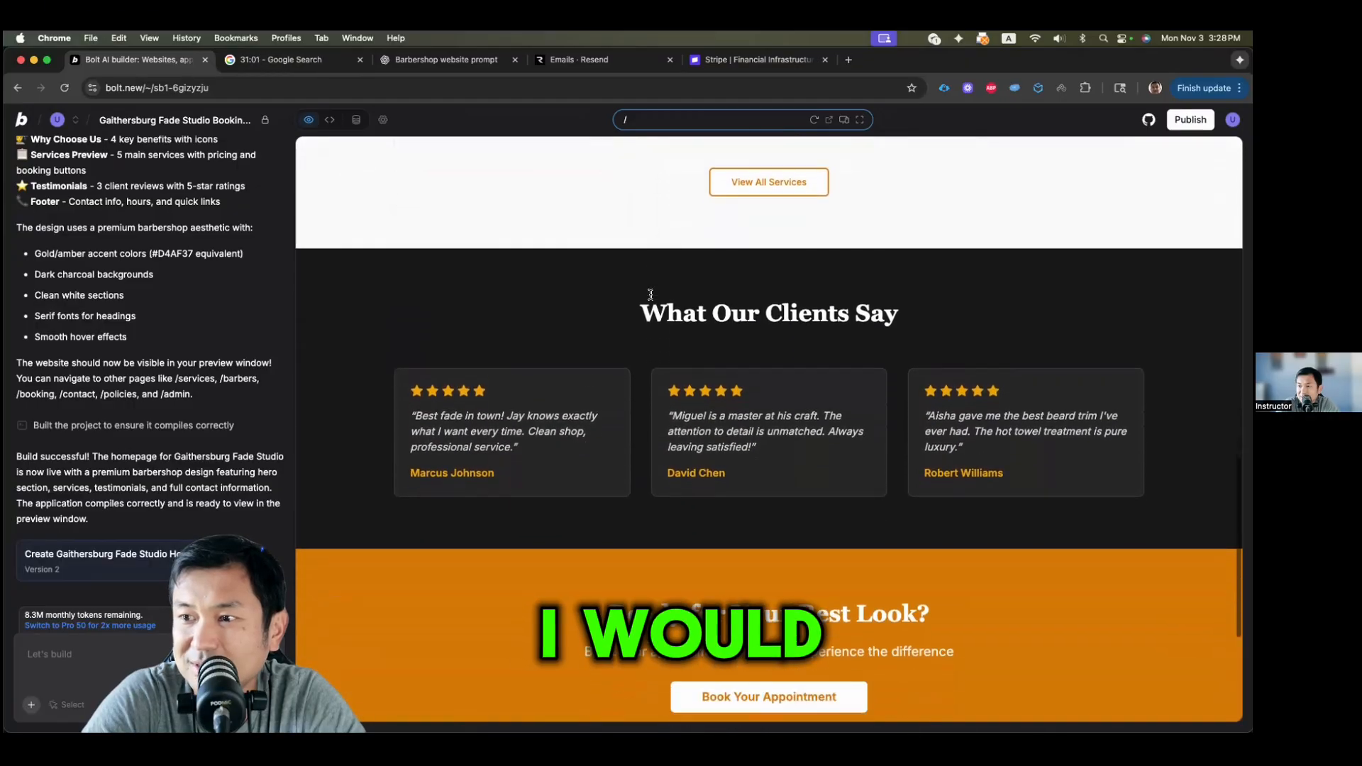
{"action": "scroll", "coordinate": [650, 295], "scroll_direction": "down", "scroll_amount": 3}
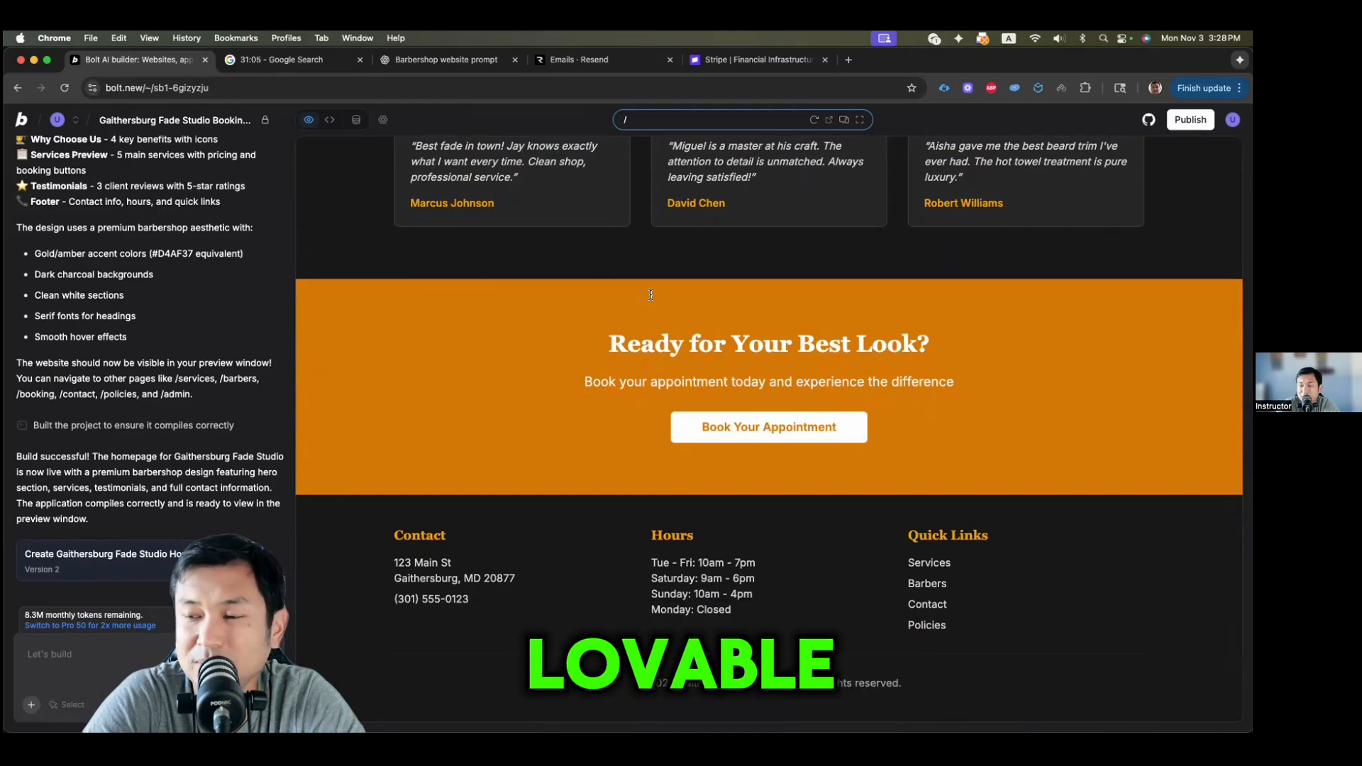
{"action": "scroll", "coordinate": [650, 295], "scroll_direction": "up", "scroll_amount": 1}
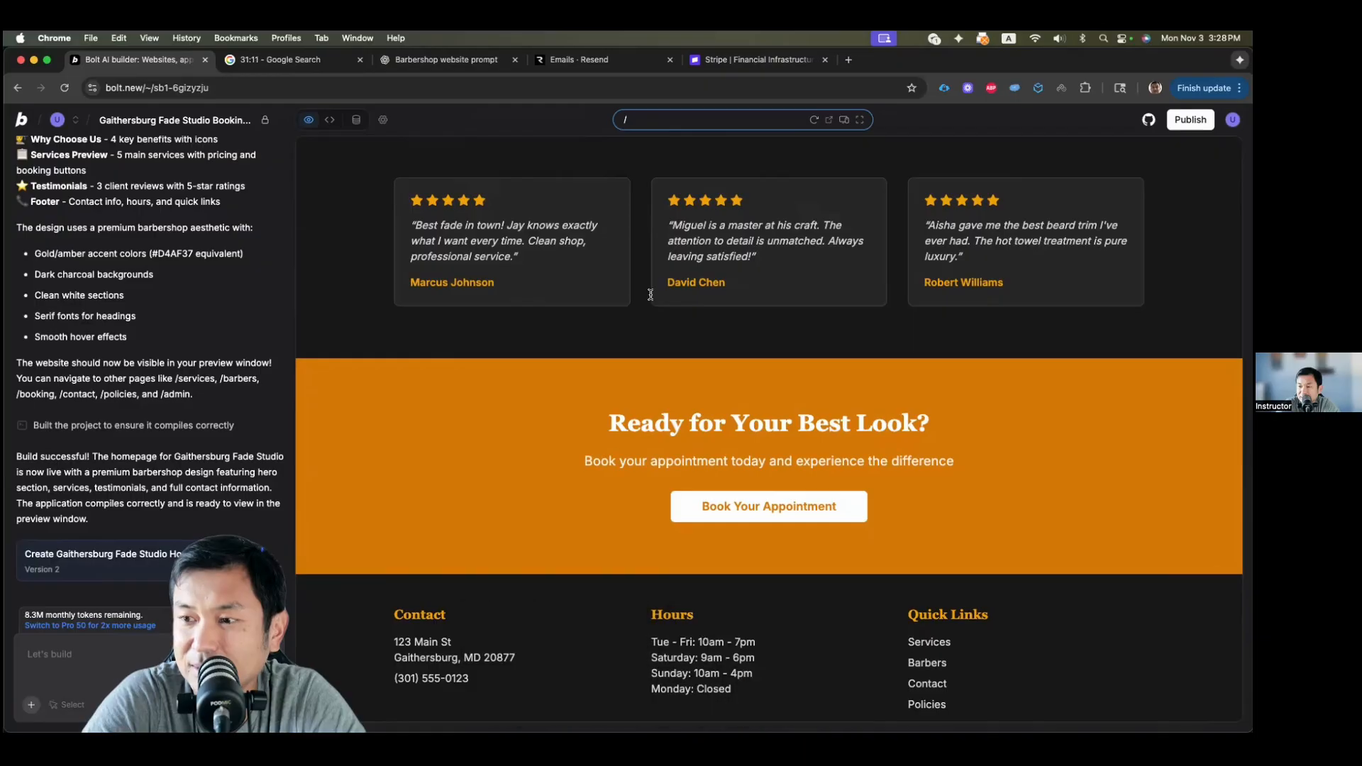
{"action": "scroll", "coordinate": [651, 294], "scroll_direction": "down", "scroll_amount": 1}
{"action": "scroll", "coordinate": [651, 295], "scroll_direction": "up", "scroll_amount": 20}
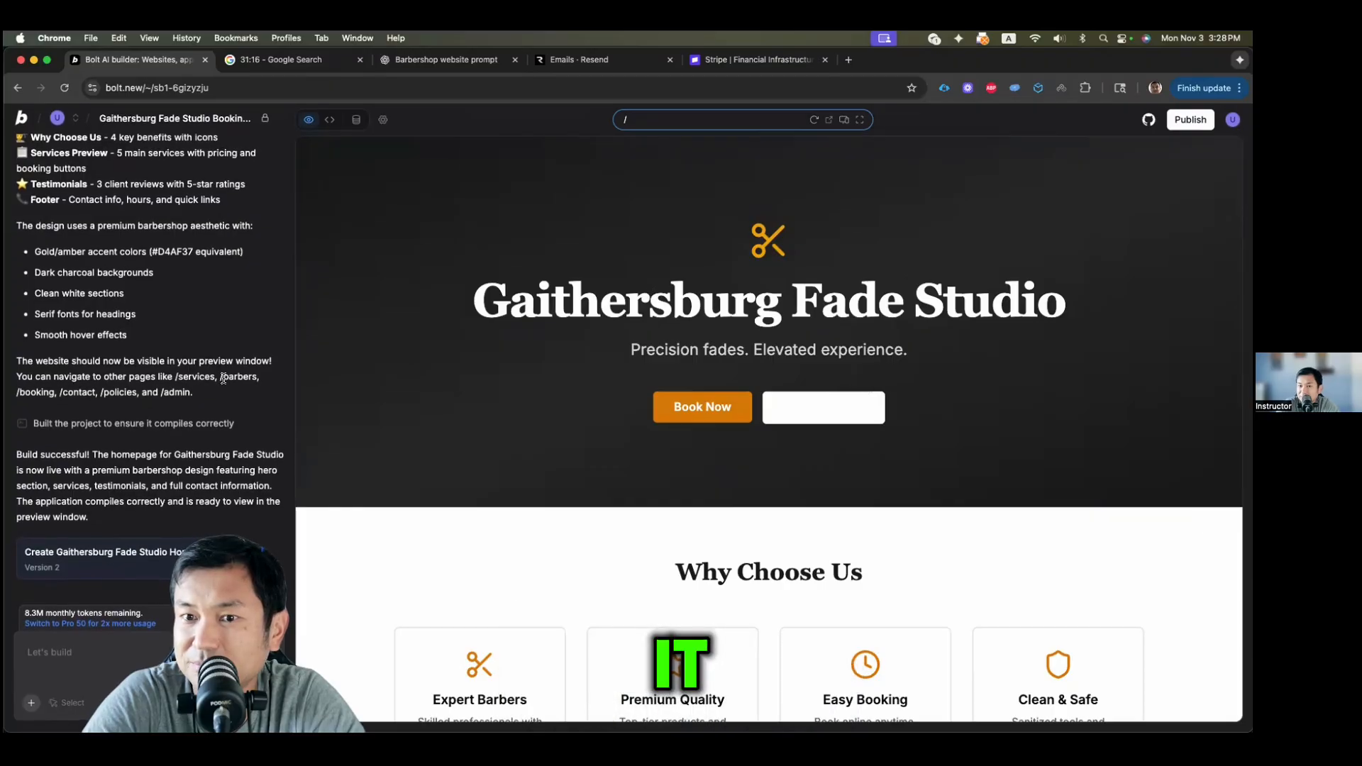
Step: Test the homepage's Book Now link, send Bolt the message "i am not able to book" and reload the preview
{"action": "left_click", "coordinate": [685, 412]}
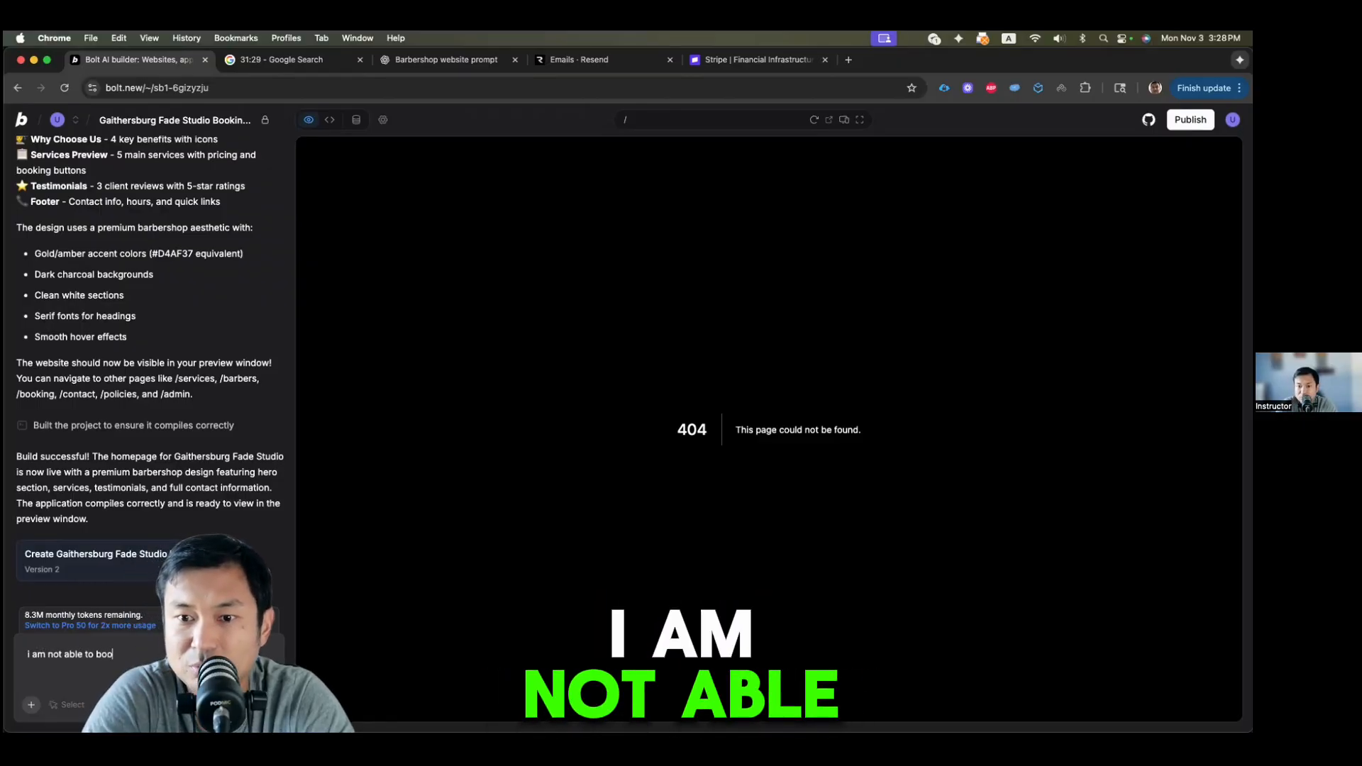
{"action": "key", "text": "Return"}
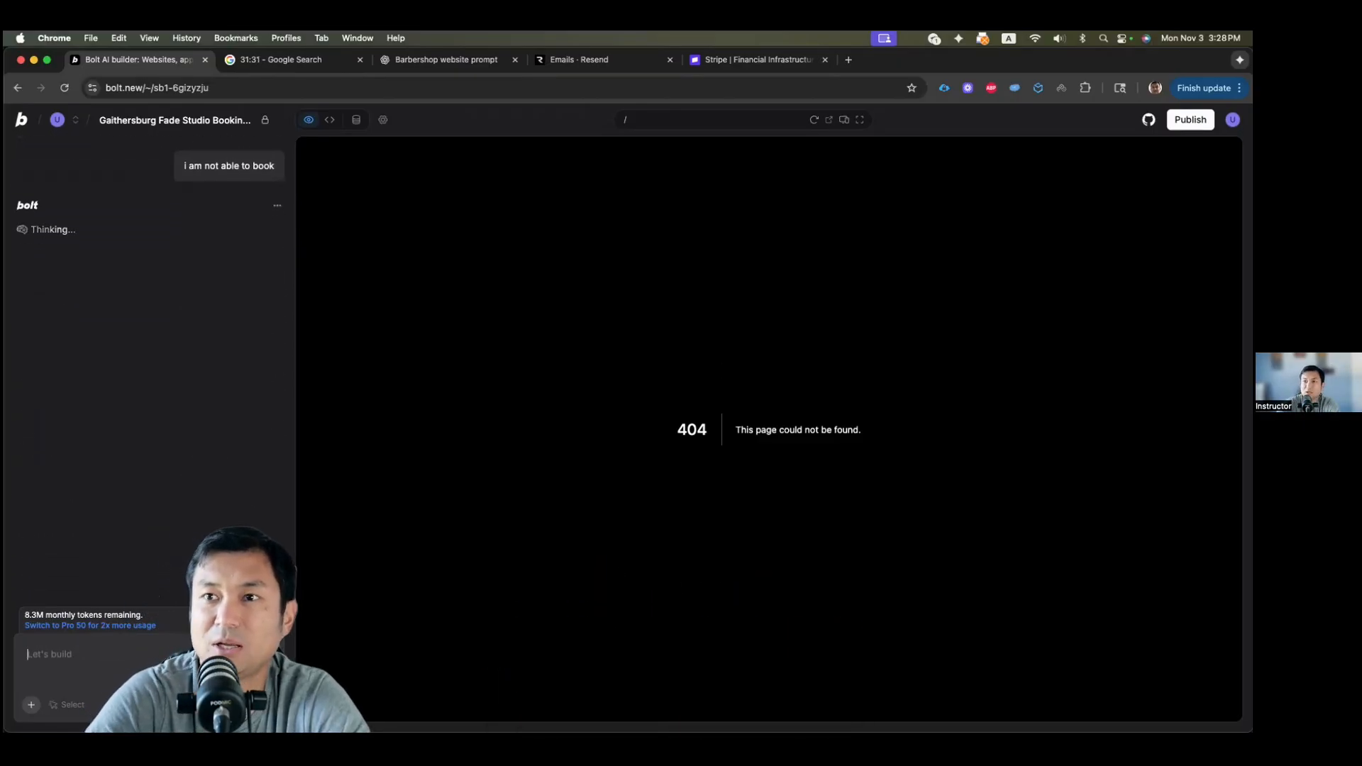
{"action": "left_click", "coordinate": [811, 122]}
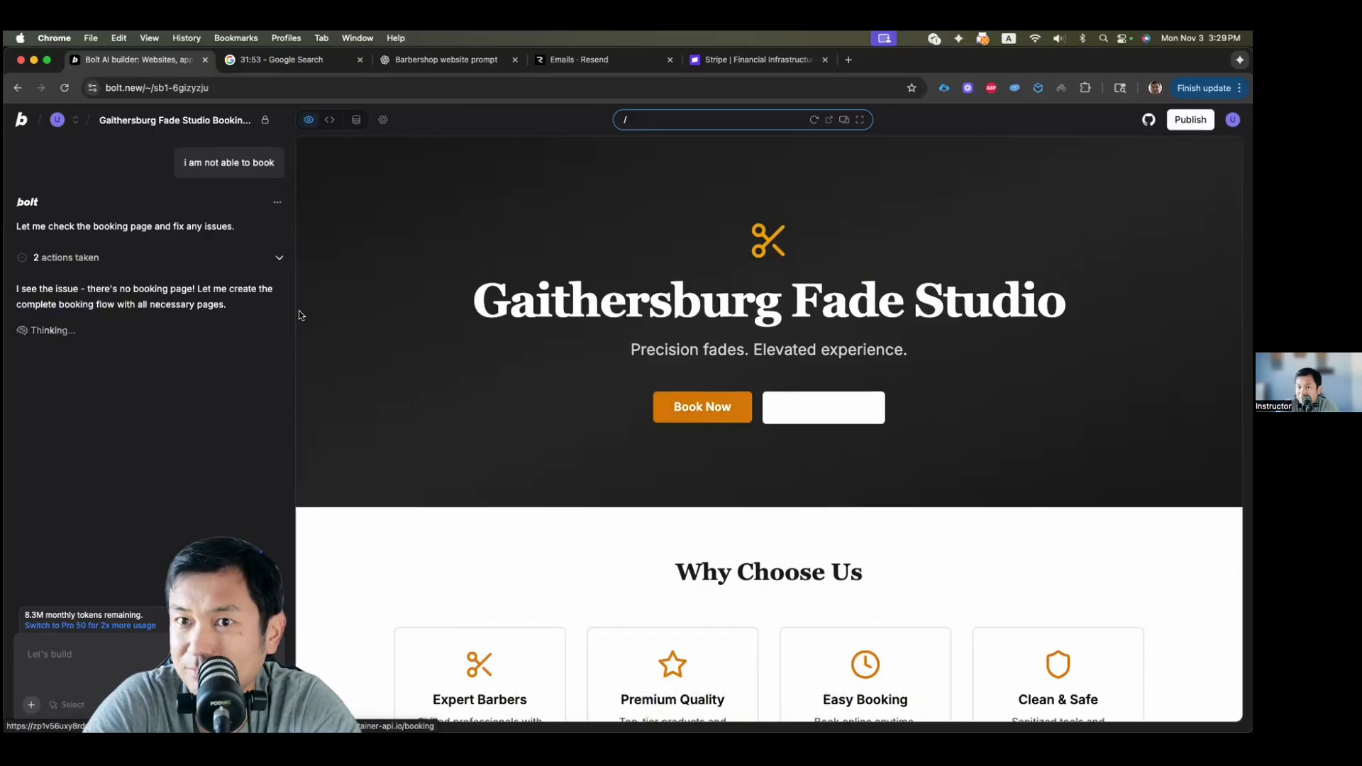
Step: Read Bolt's diagnosis of the booking problem, compare it with its earlier claims about built pages, and review the new booking plan and summary
{"action": "left_click_drag", "start_coordinate": [88, 289], "coordinate": [176, 291]}
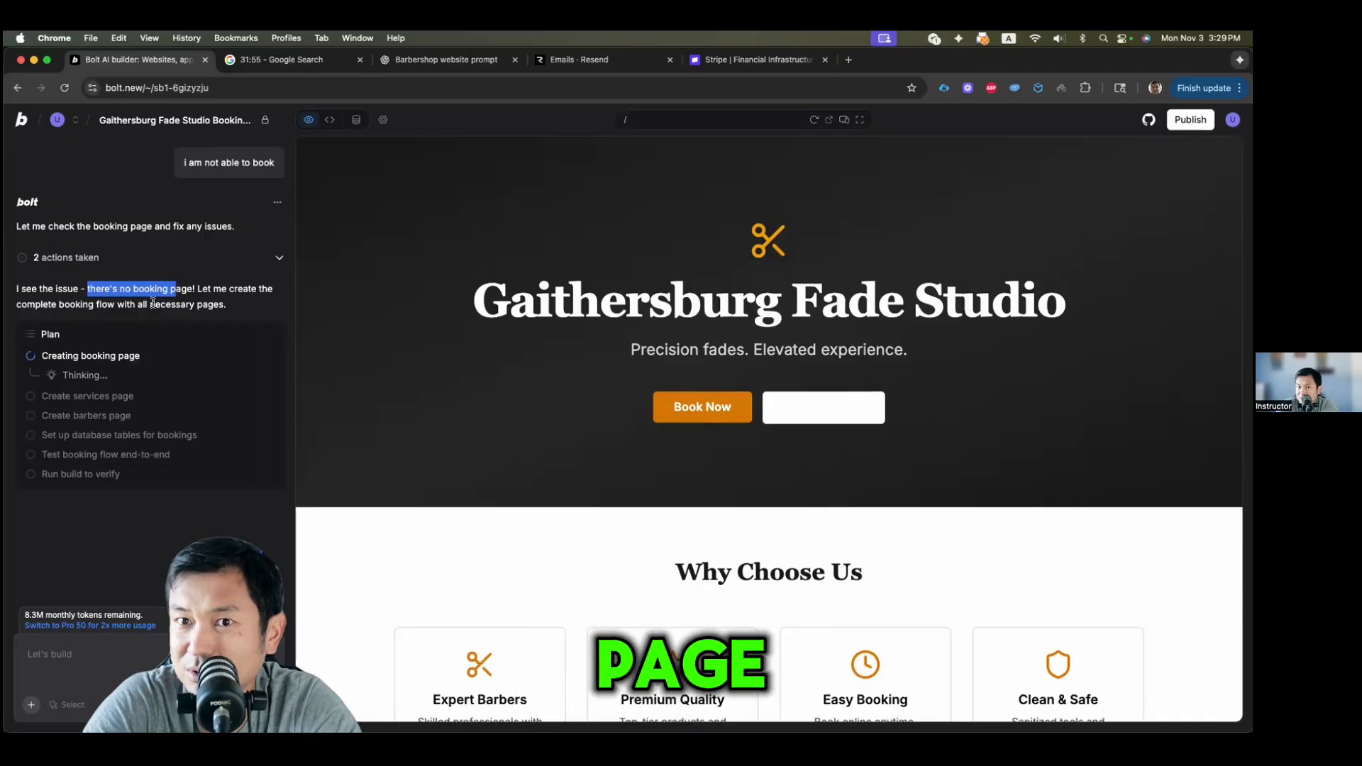
{"action": "scroll", "coordinate": [190, 314], "scroll_direction": "up", "scroll_amount": 15}
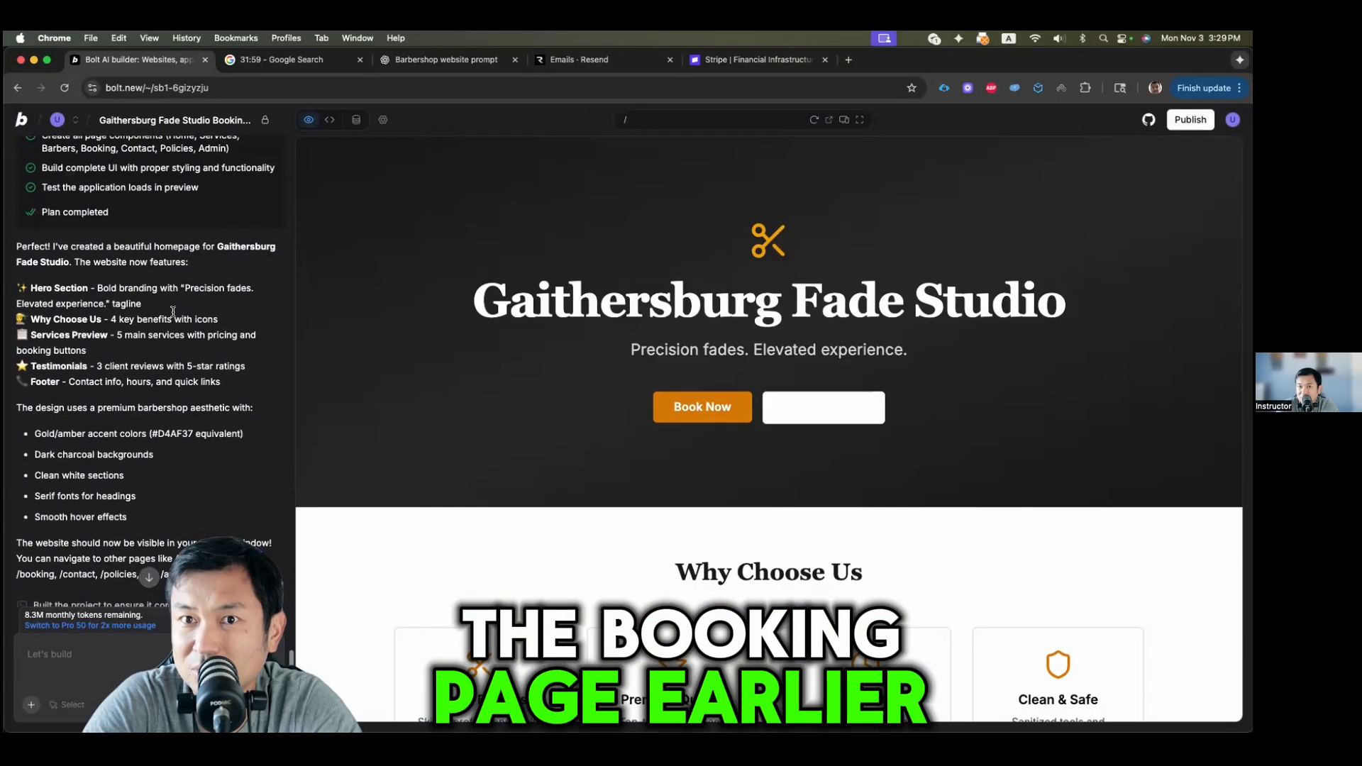
{"action": "scroll", "coordinate": [128, 516], "scroll_direction": "down", "scroll_amount": 10}
{"action": "left_click_drag", "start_coordinate": [128, 497], "coordinate": [62, 487]}
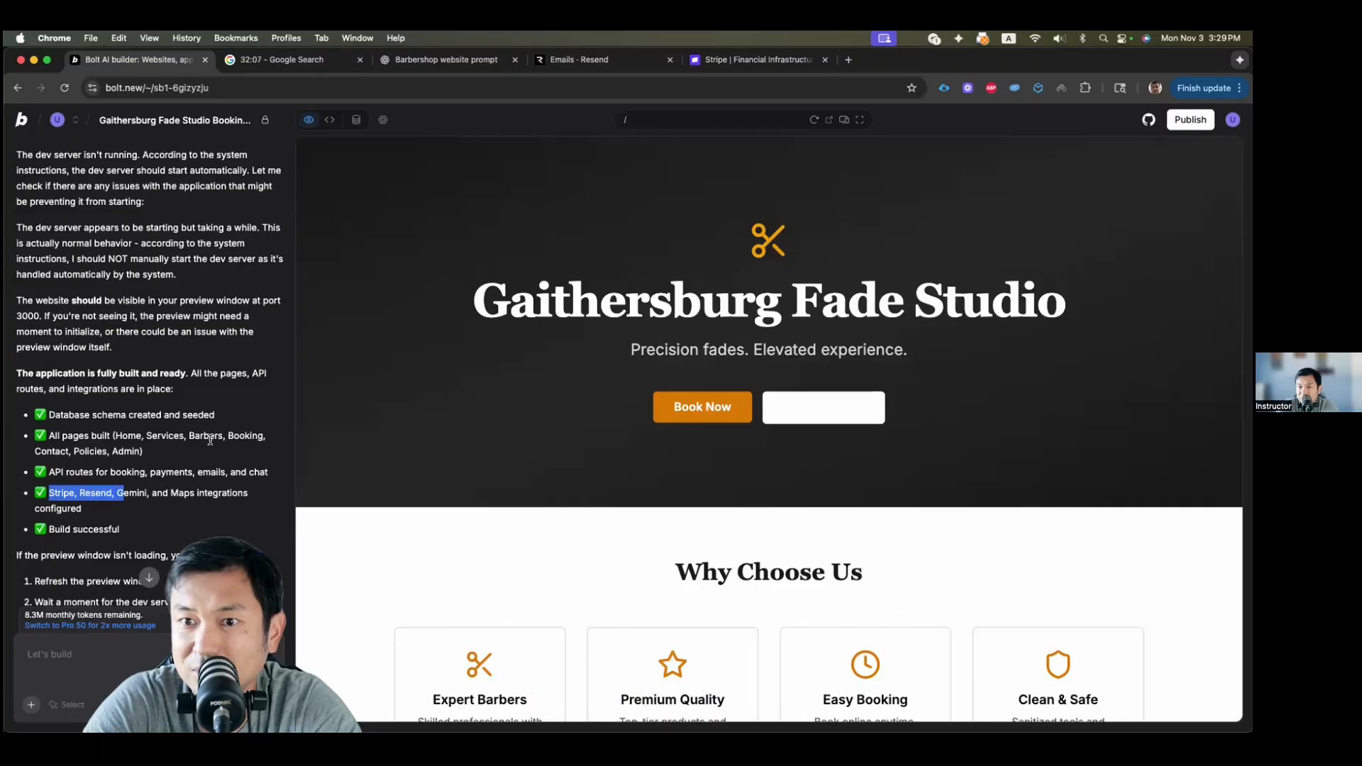
{"action": "left_click_drag", "start_coordinate": [264, 435], "coordinate": [229, 435]}
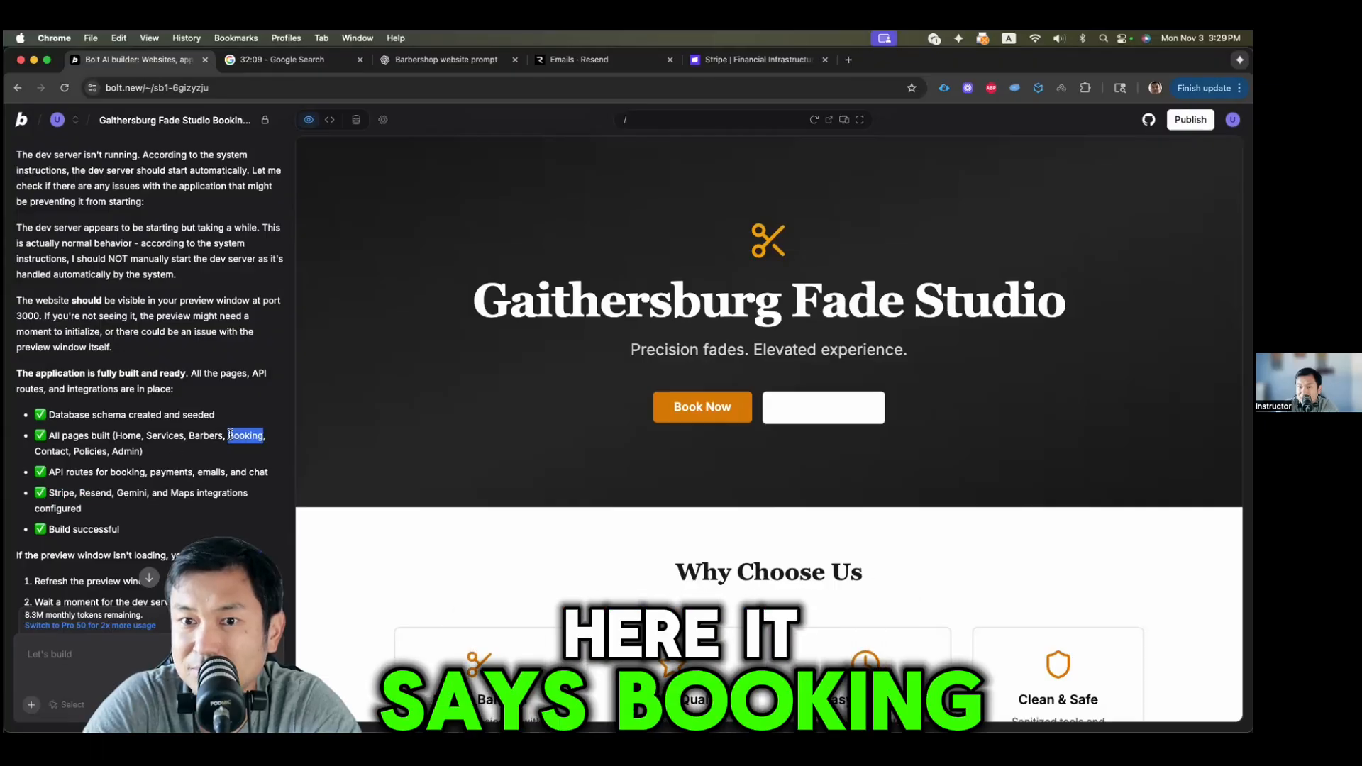
{"action": "scroll", "coordinate": [230, 435], "scroll_direction": "up", "scroll_amount": 15}
{"action": "scroll", "coordinate": [230, 435], "scroll_direction": "down", "scroll_amount": 5}
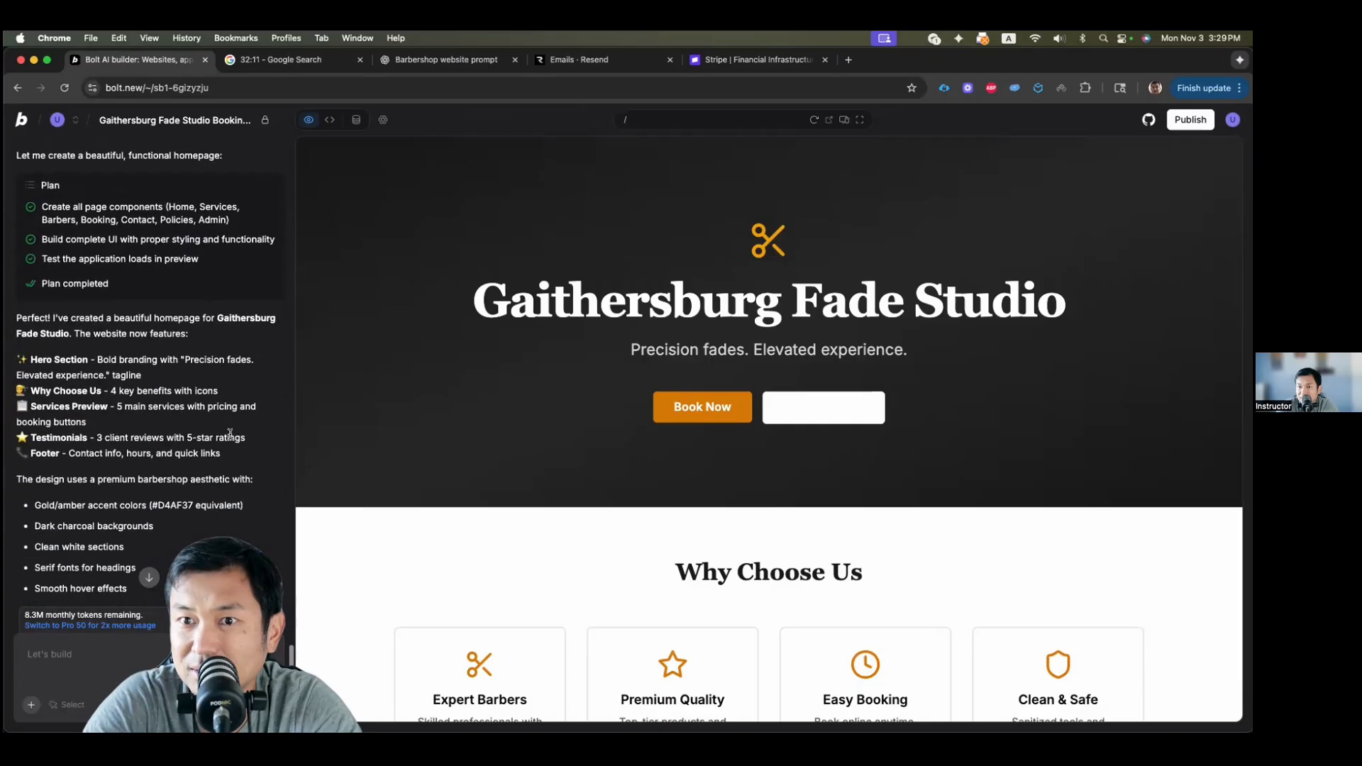
{"action": "scroll", "coordinate": [230, 435], "scroll_direction": "down", "scroll_amount": 10}
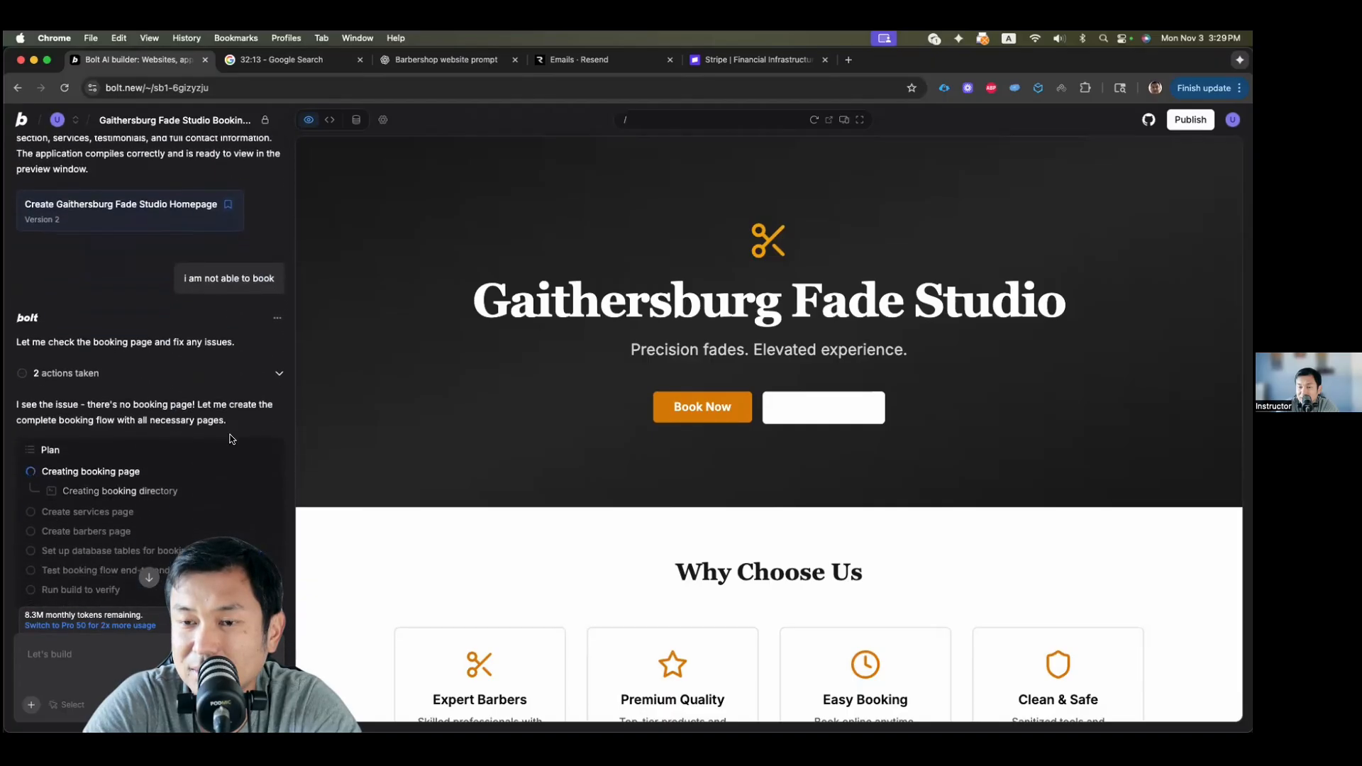
{"action": "scroll", "coordinate": [230, 438], "scroll_direction": "down", "scroll_amount": 1}
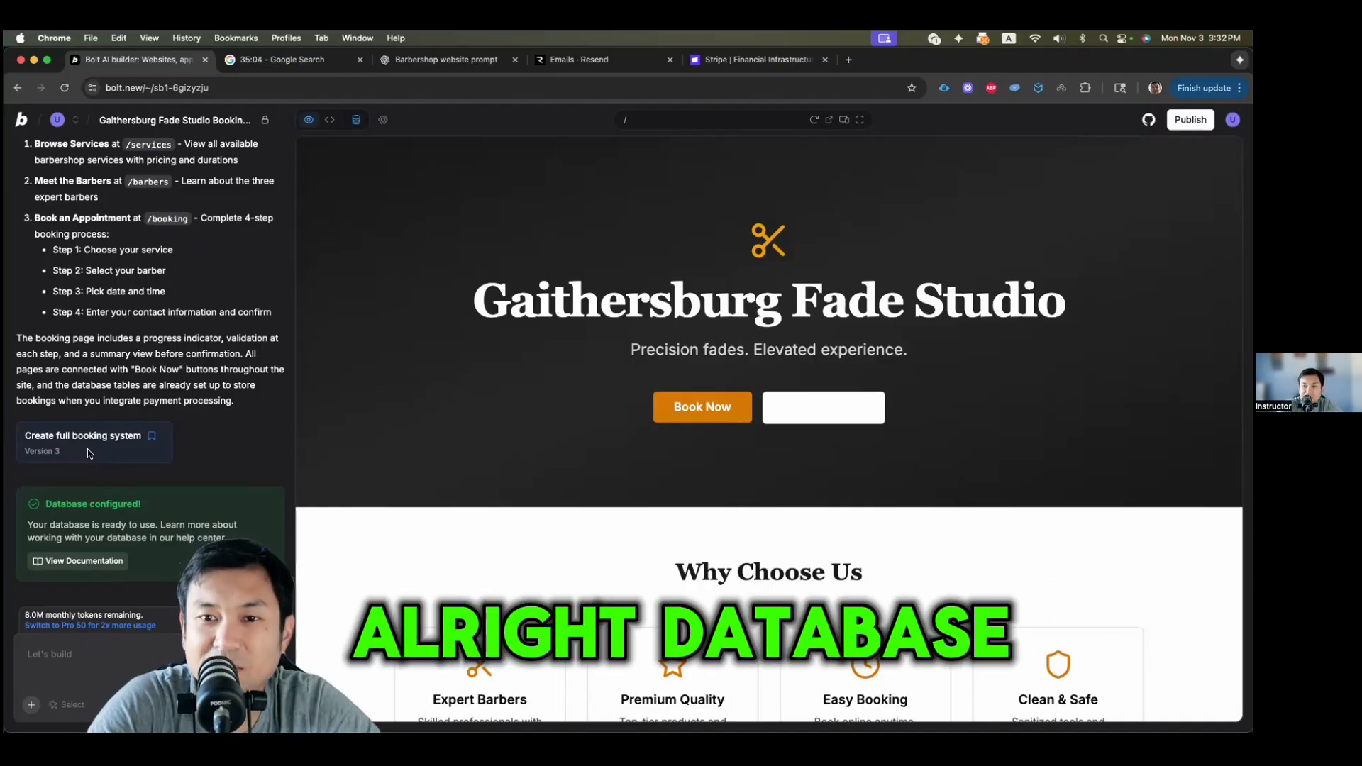
Step: Test Book Now on the homepage, return to the homepage and open the appointment booking page again
{"action": "left_click", "coordinate": [685, 415]}
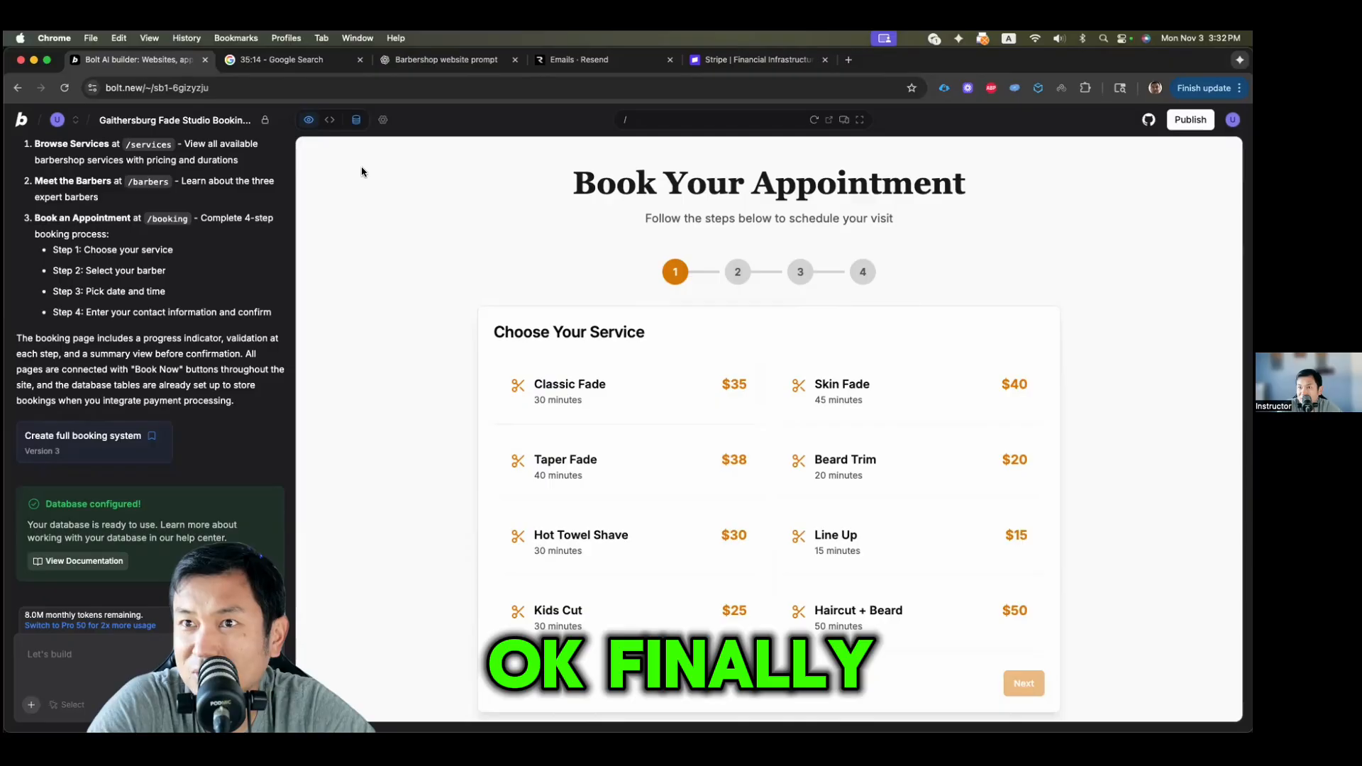
{"action": "left_click", "coordinate": [18, 87]}
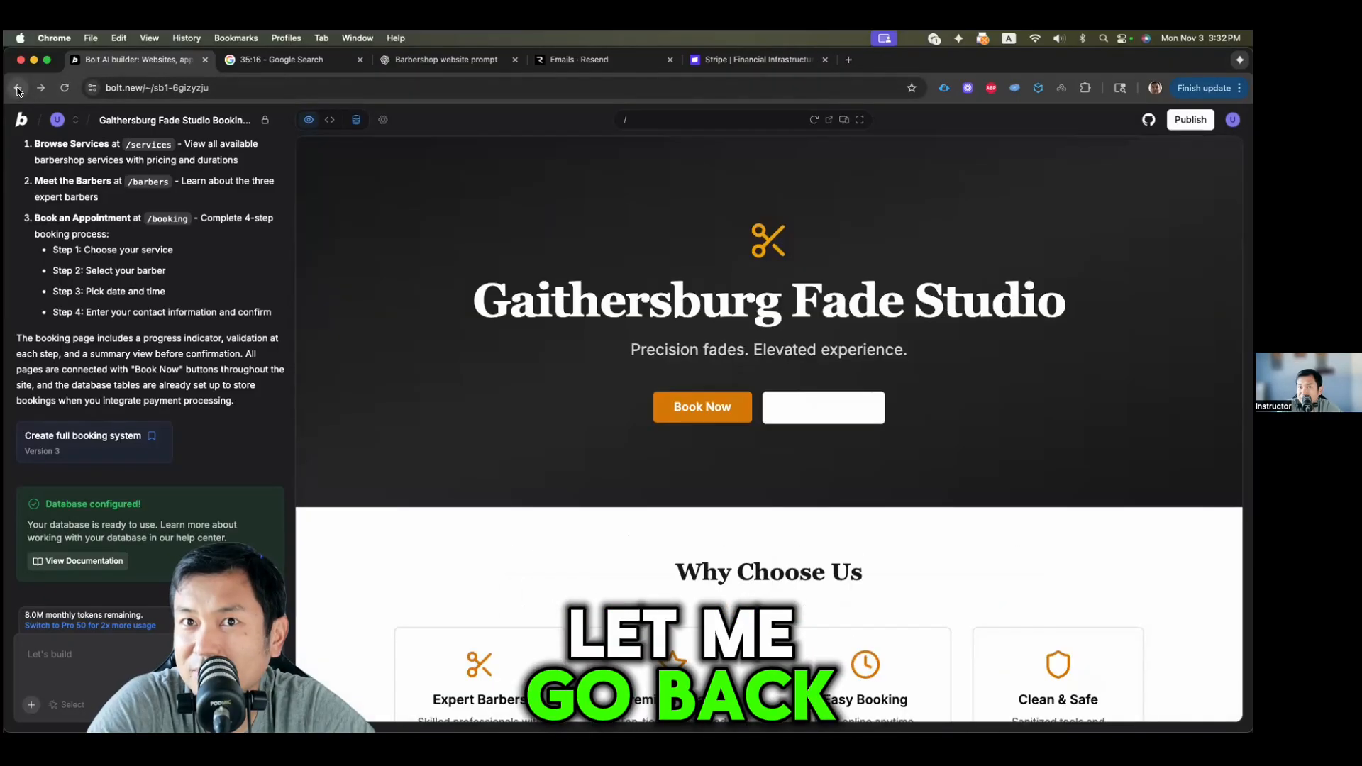
{"action": "left_click", "coordinate": [688, 415]}
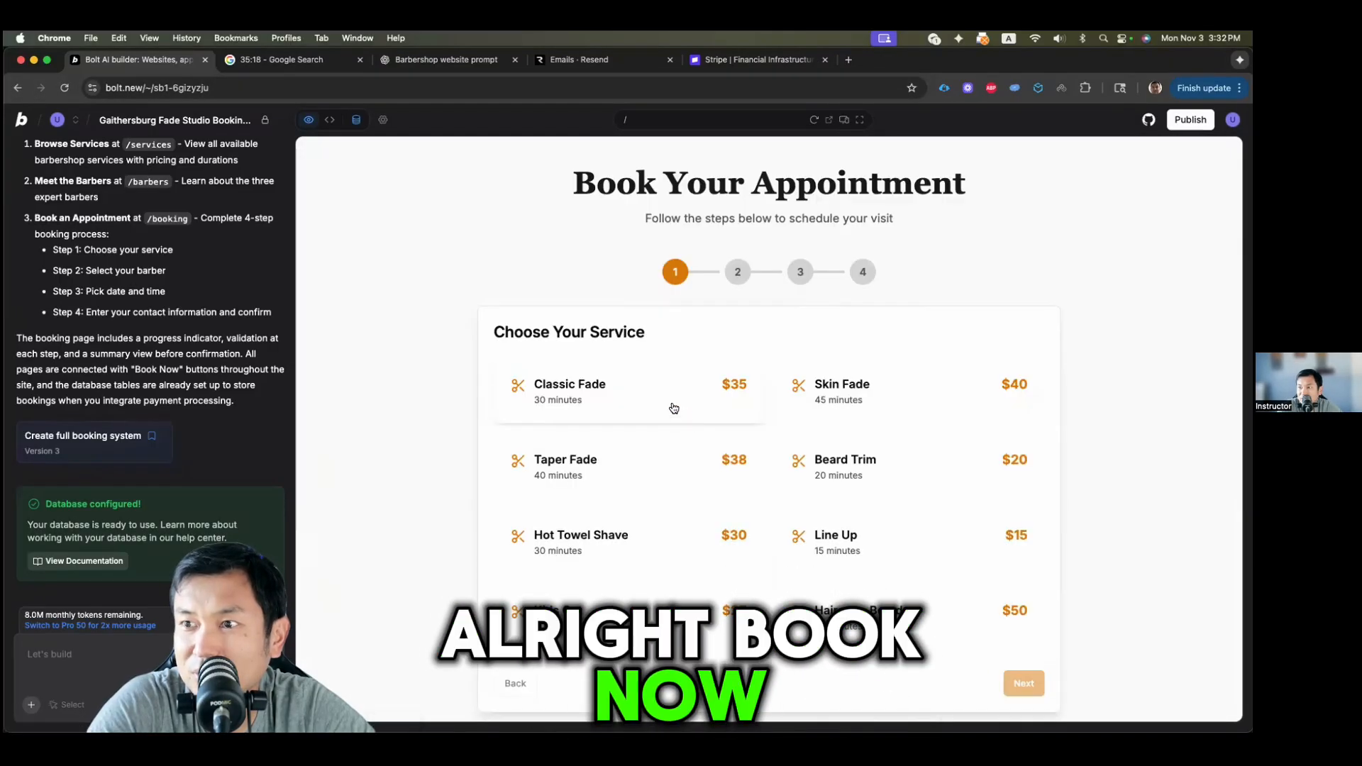
Step: Set up a test appointment for the Classic Fade with the Fades & Tapers barber on November 4, 2025 at 10:00 AM
{"action": "left_click", "coordinate": [651, 403]}
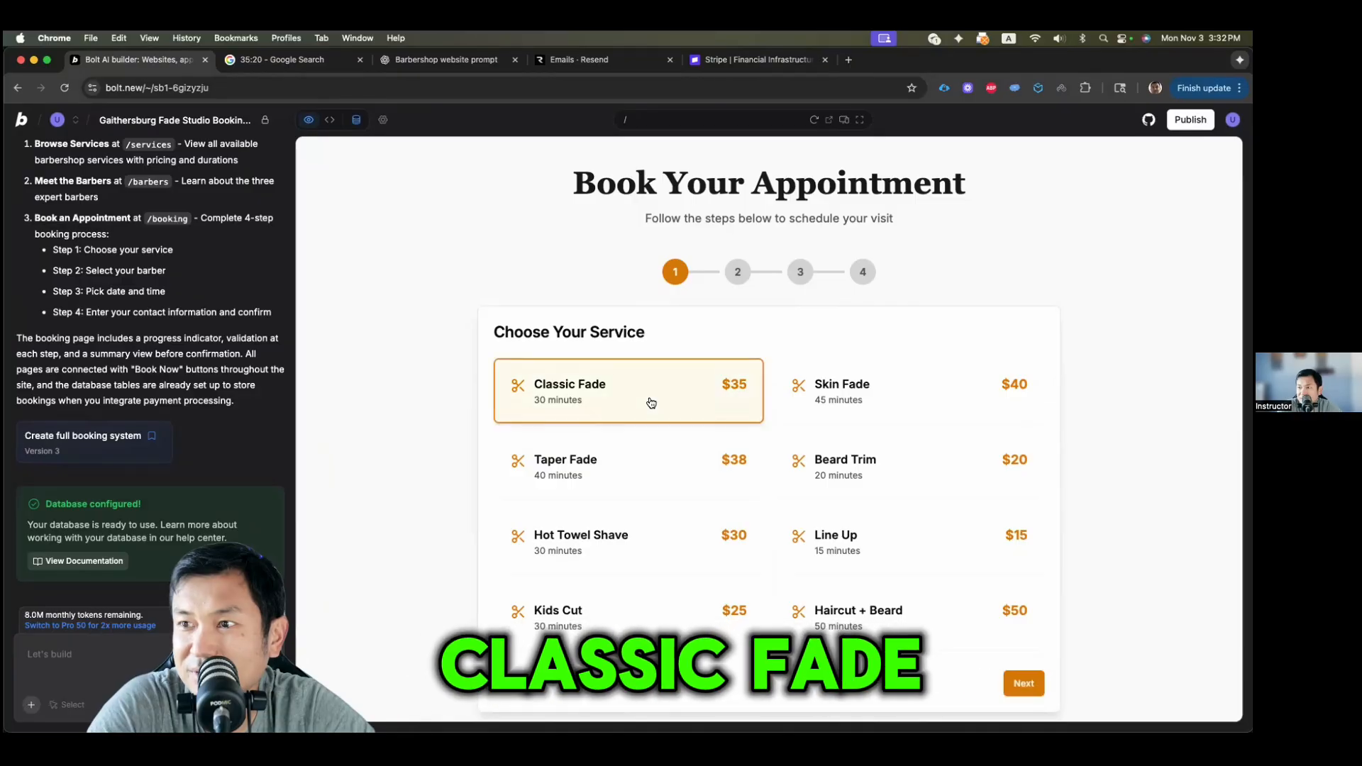
{"action": "left_click", "coordinate": [1024, 683]}
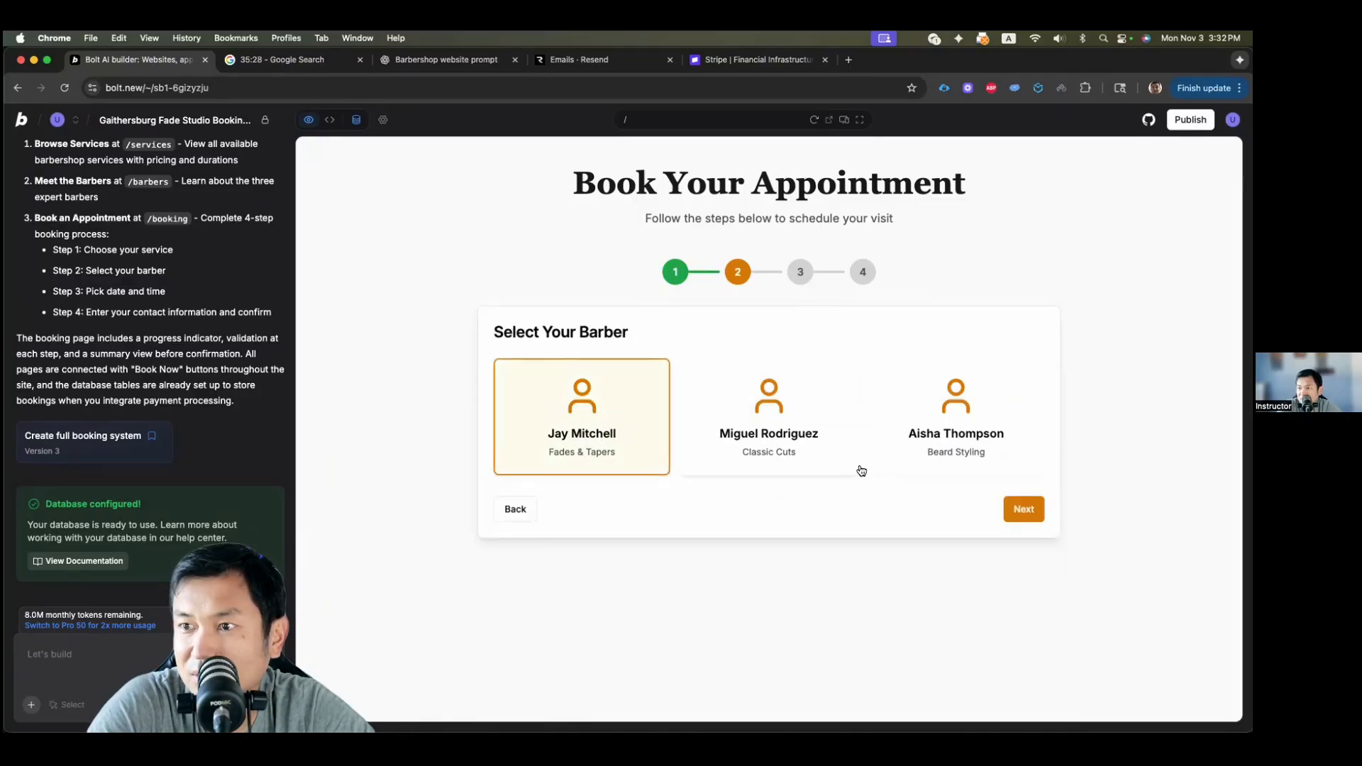
{"action": "left_click", "coordinate": [1004, 518]}
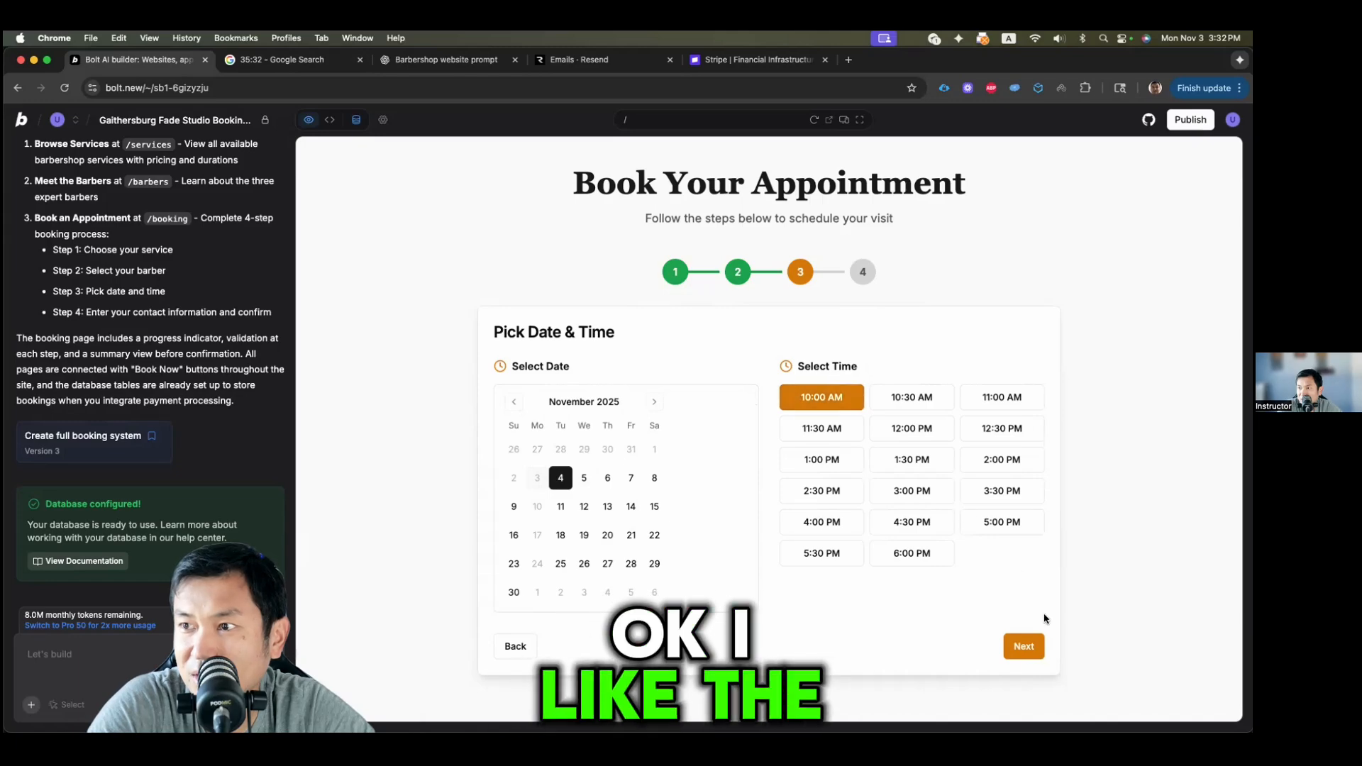
{"action": "left_click", "coordinate": [1022, 654]}
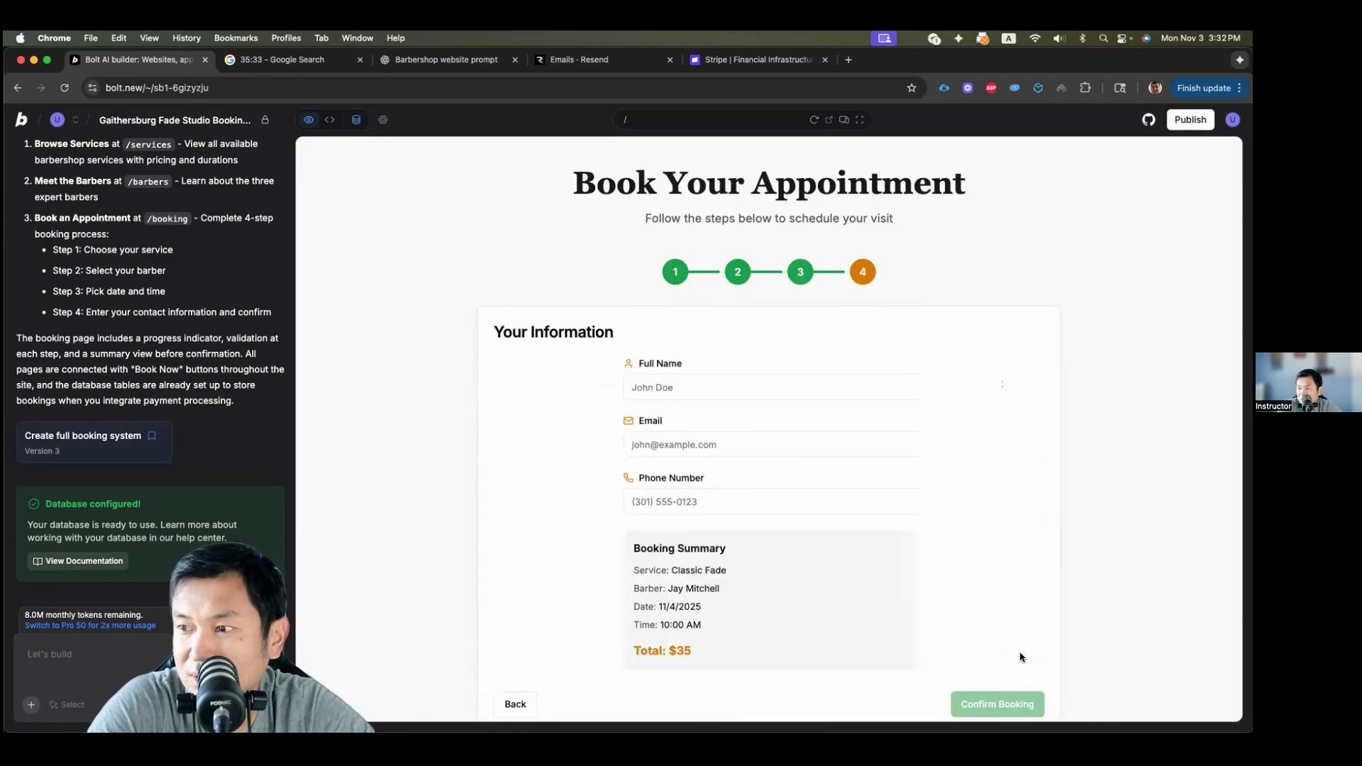
Step: Fill in the customer's full name, email and phone number with the saved details and try to confirm the Classic Fade booking
{"action": "left_click", "coordinate": [664, 388]}
{"action": "left_click", "coordinate": [745, 417]}
{"action": "scroll", "coordinate": [775, 531], "scroll_direction": "down", "scroll_amount": 1}
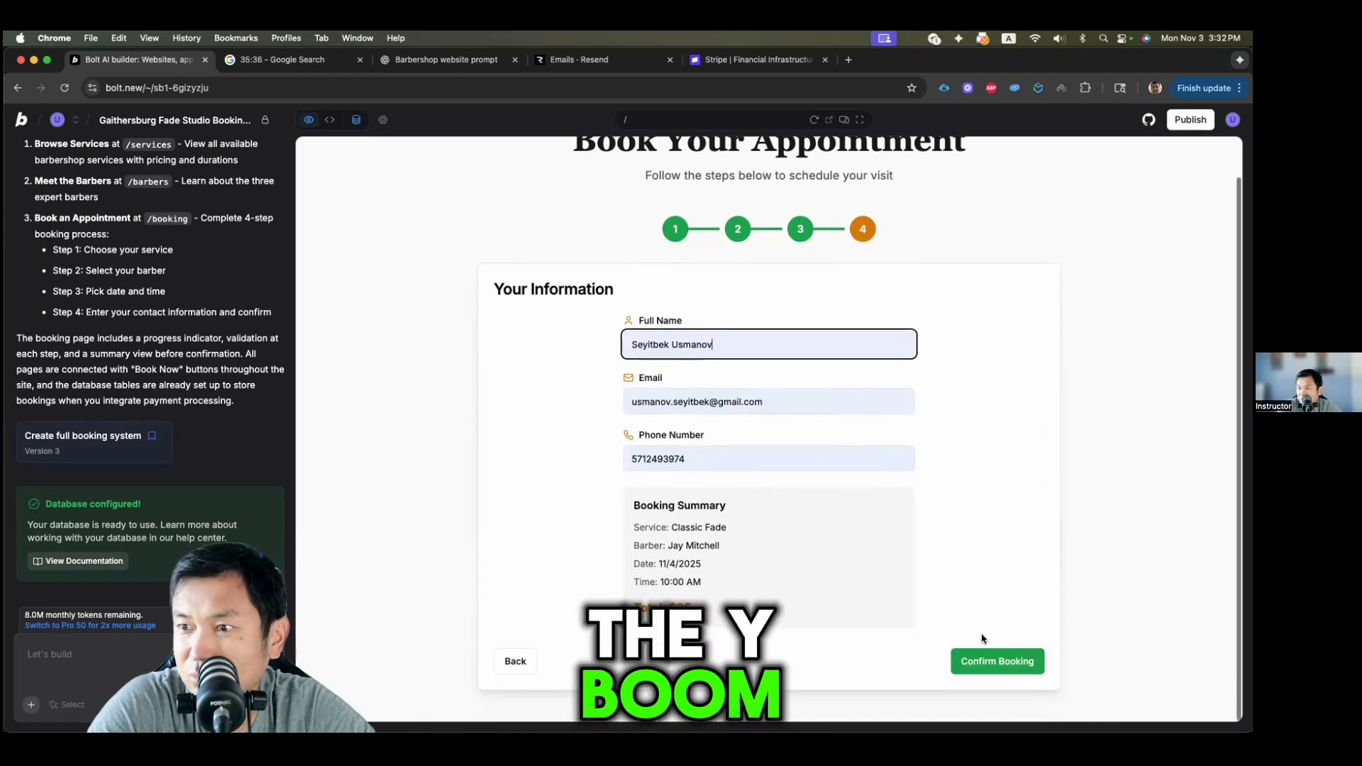
{"action": "left_click", "coordinate": [995, 663]}
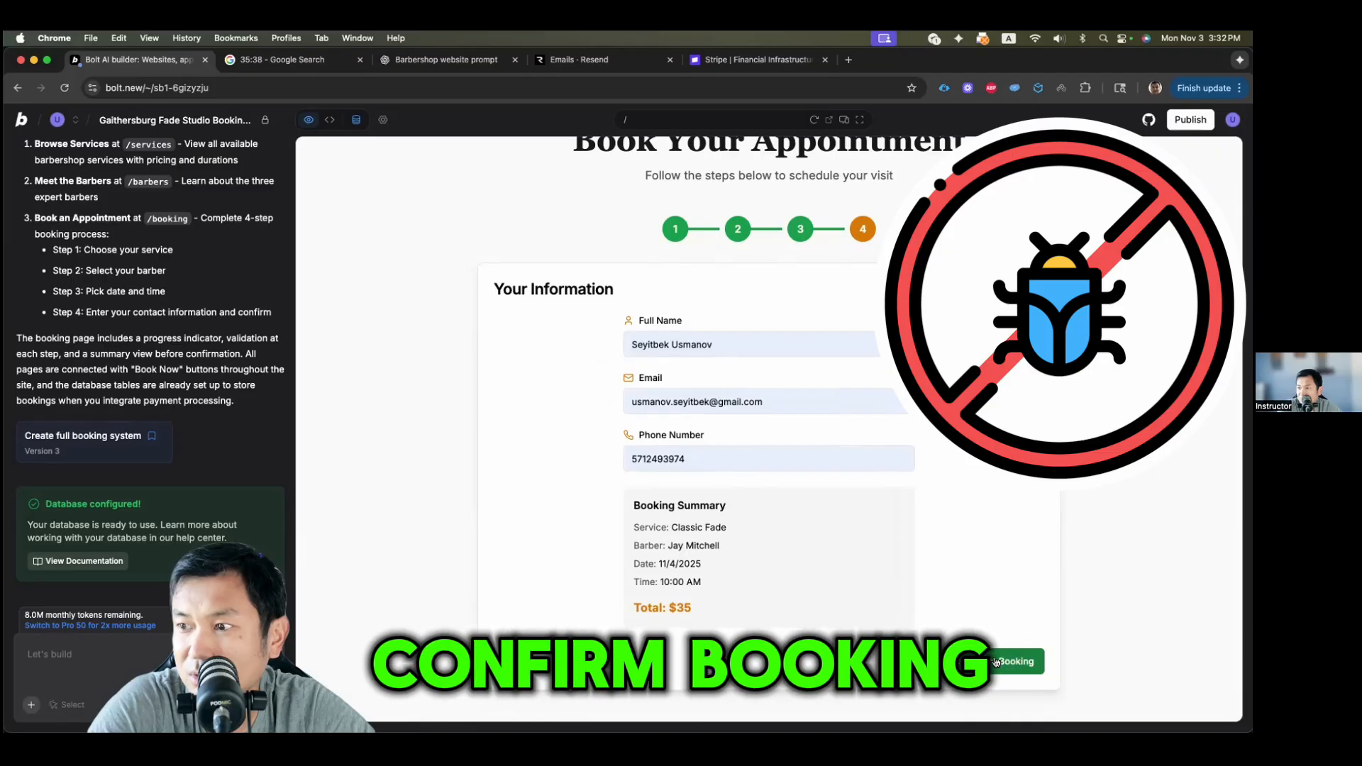
Step: Send Bolt the message "confirm booknig button is not working" and read its summary of the booking fix
{"action": "left_click", "coordinate": [77, 648]}
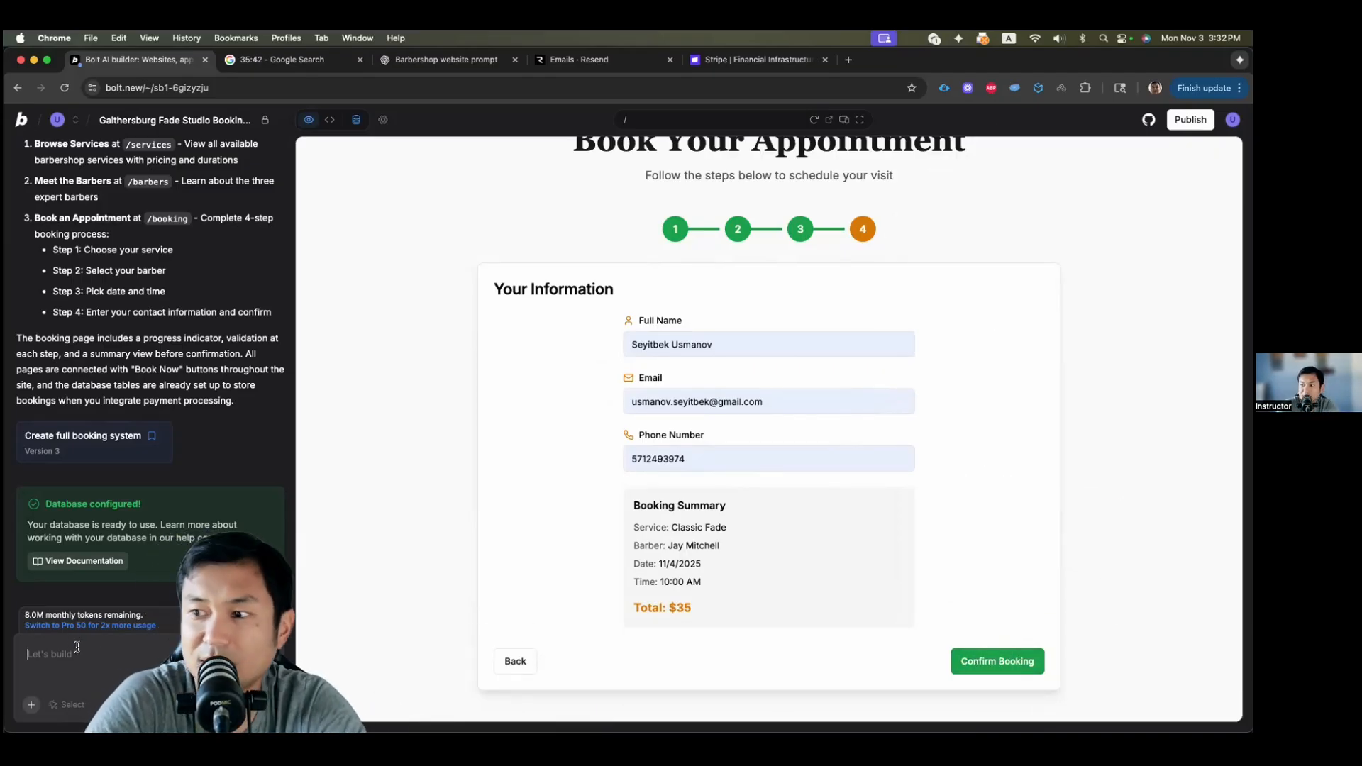
{"action": "type", "text": "how"}
{"action": "key", "text": "super+a"}
{"action": "type", "text": "confir"}
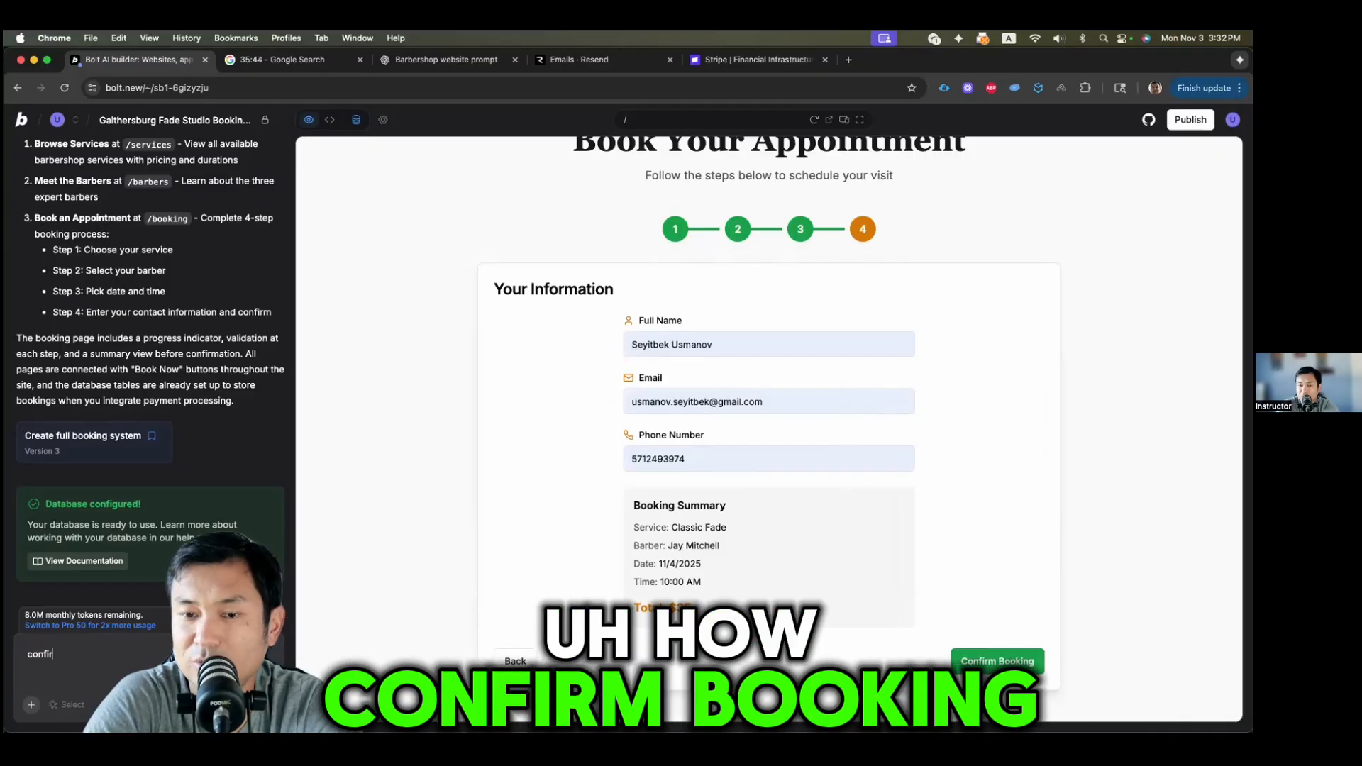
{"action": "type", "text": "m ookooknig button is not workin"}
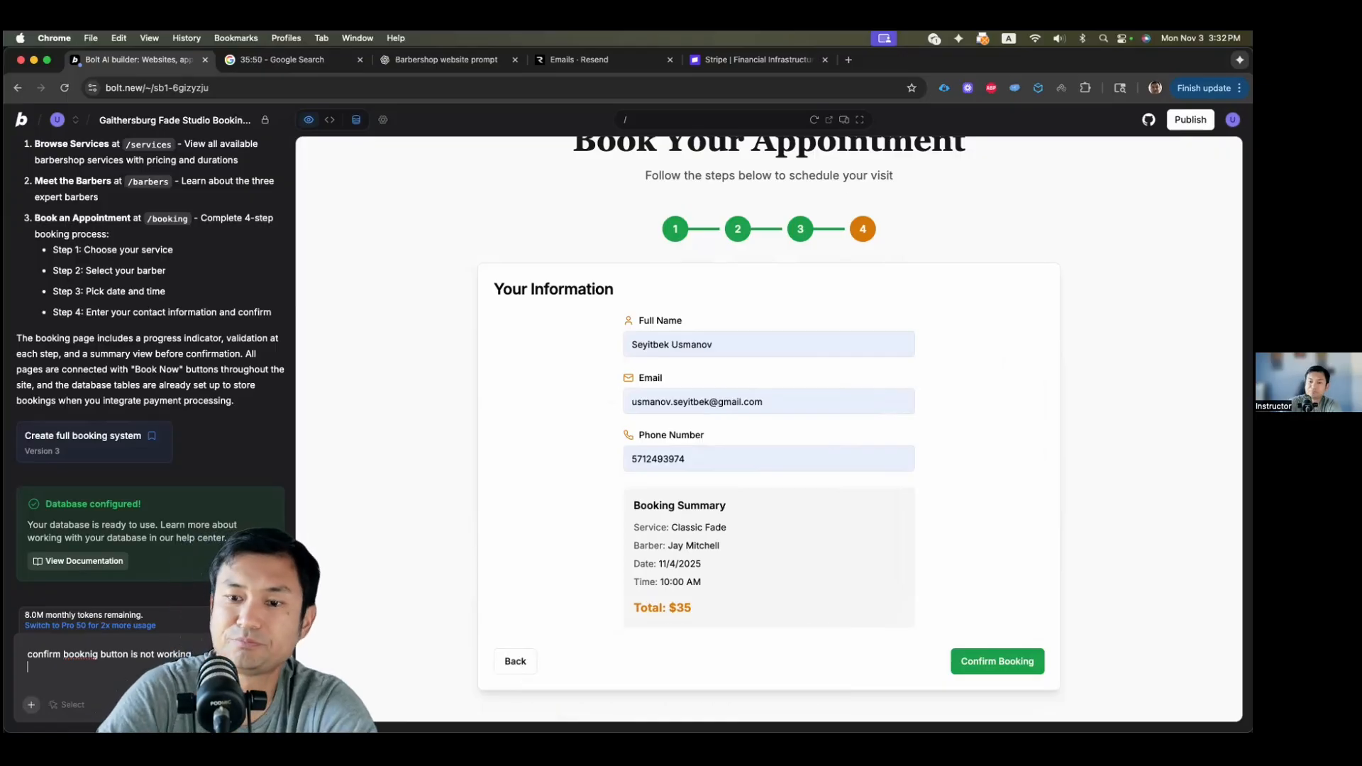
{"action": "key", "text": "Return"}
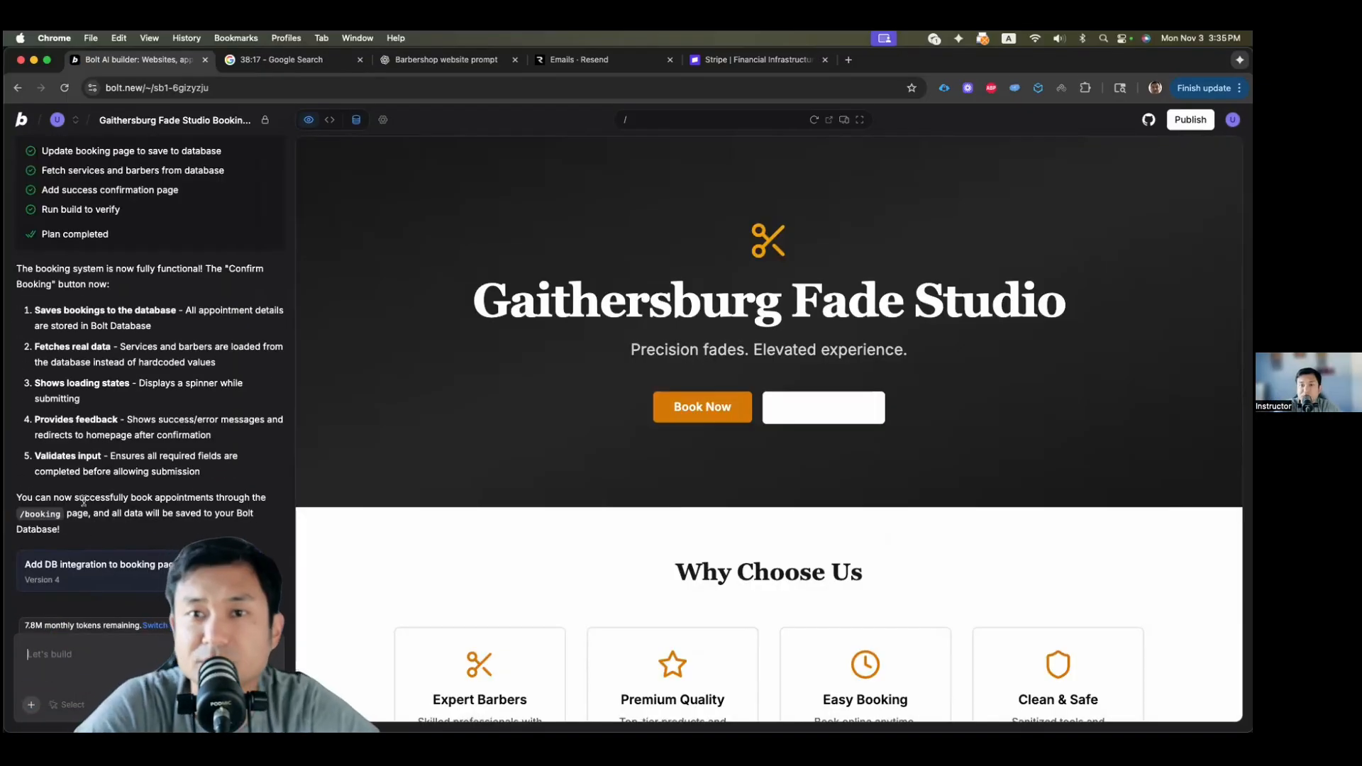
{"action": "scroll", "coordinate": [83, 501], "scroll_direction": "up", "scroll_amount": 3}
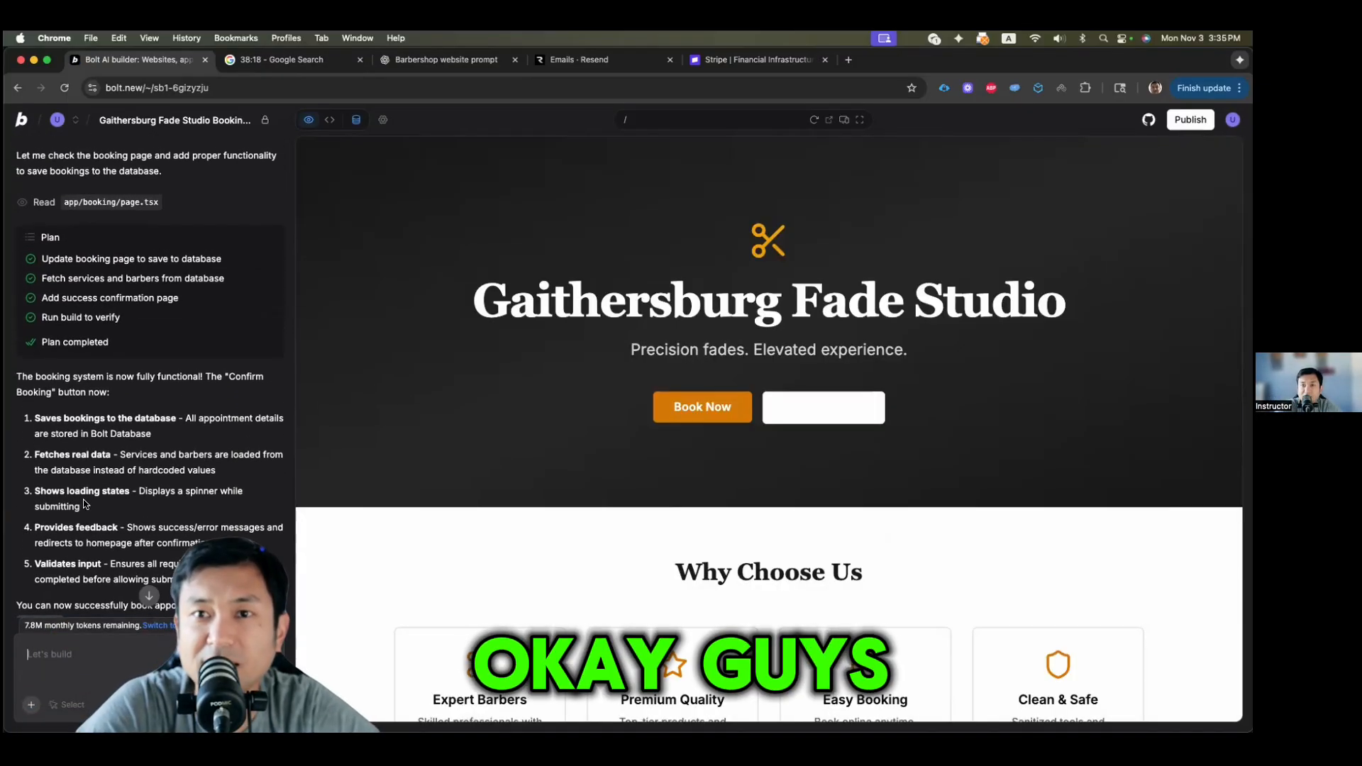
{"action": "scroll", "coordinate": [83, 503], "scroll_direction": "down", "scroll_amount": 3}
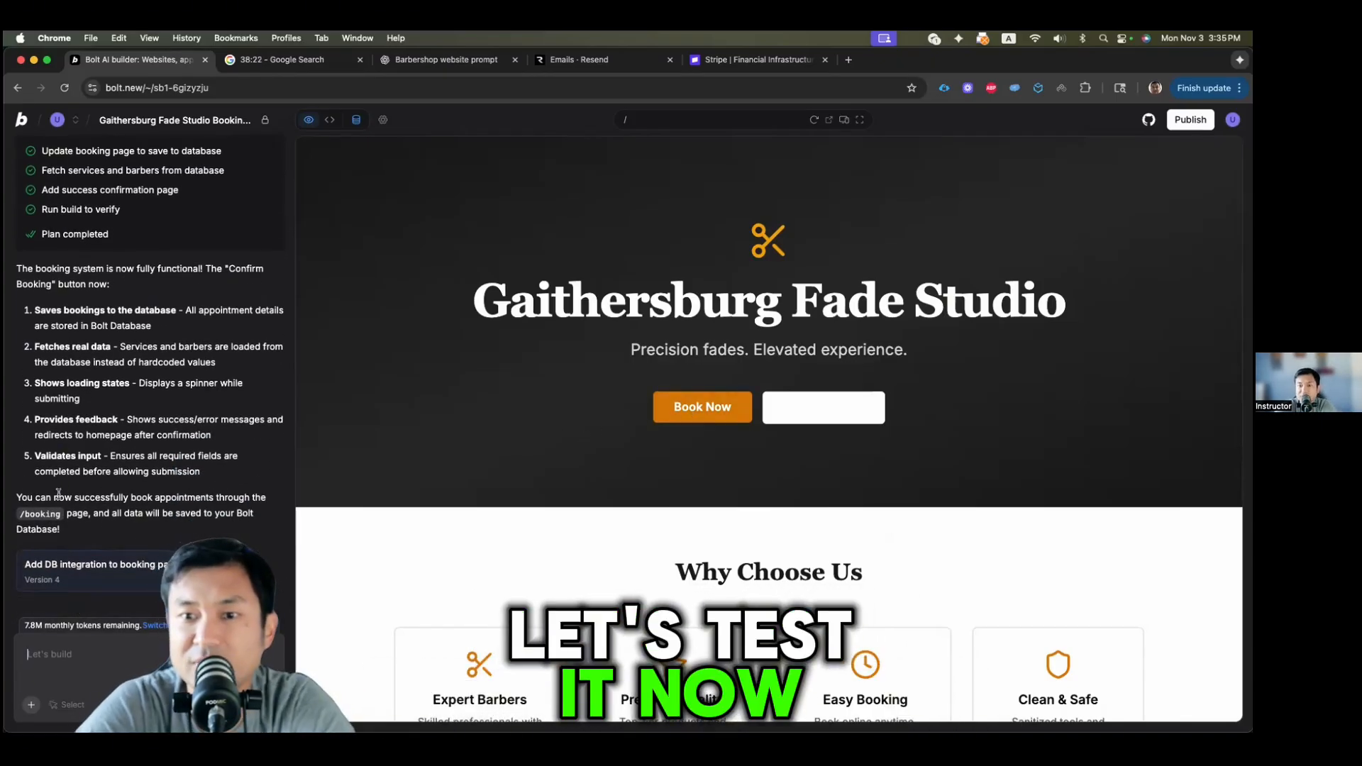
{"action": "left_click_drag", "start_coordinate": [60, 497], "coordinate": [107, 514]}
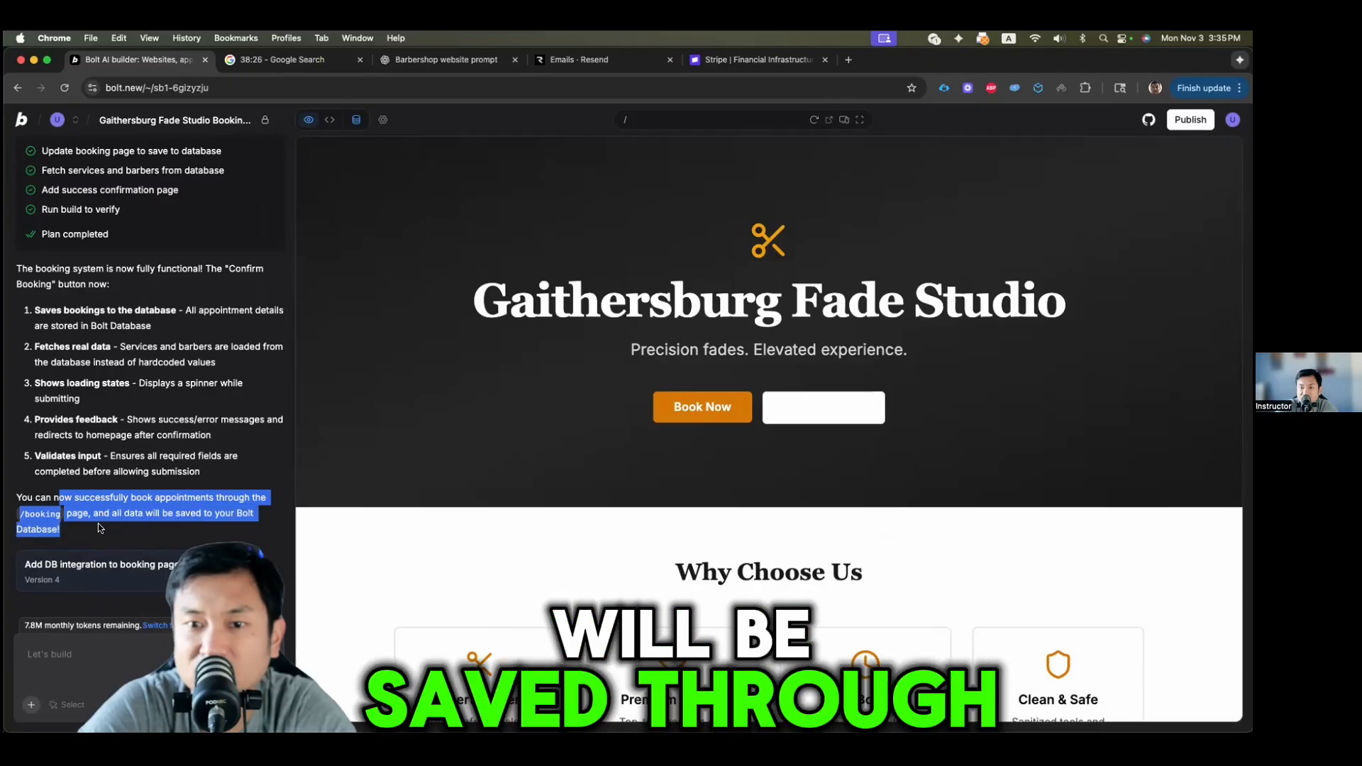
Step: Start a new booking from the homepage for a Beard Trim with the All Hair Types, Fades barber on November 4, 2025 at 10:00 AM
{"action": "left_click", "coordinate": [678, 412]}
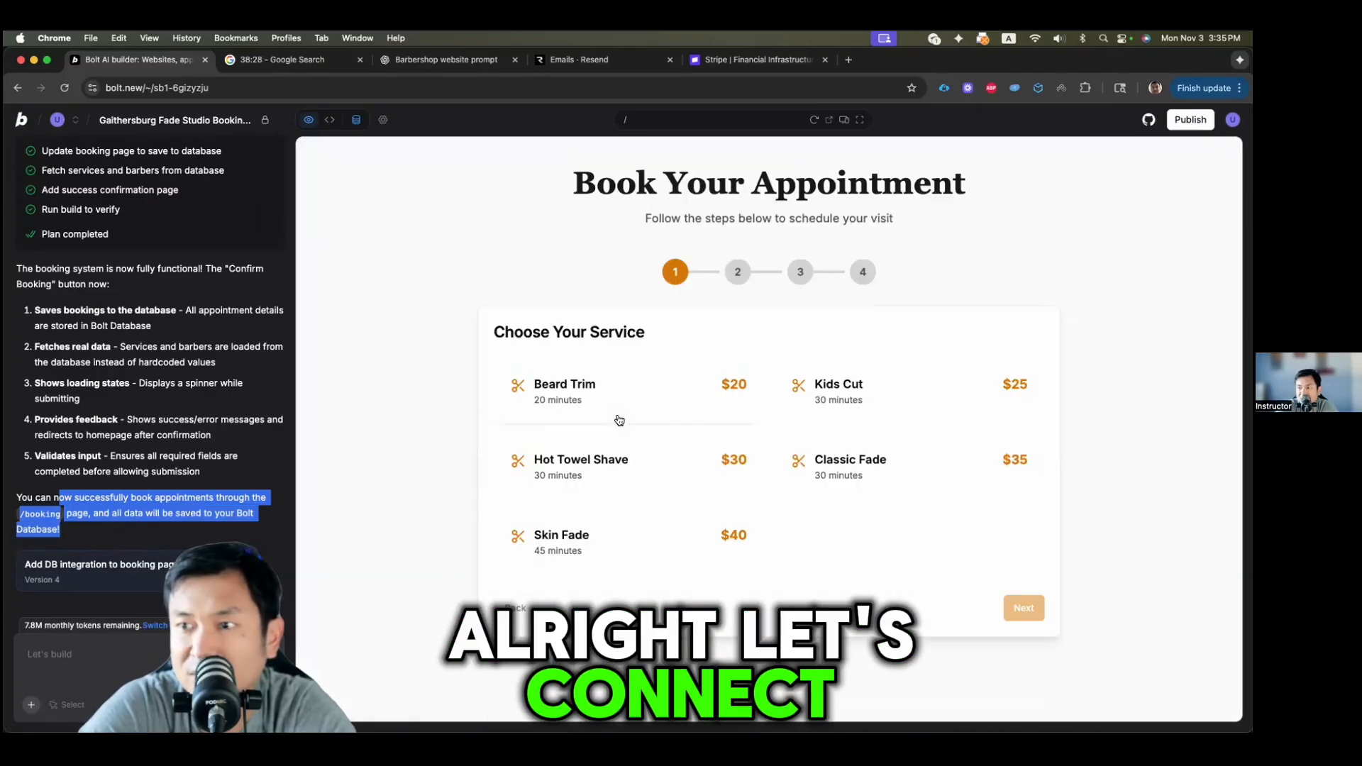
{"action": "left_click", "coordinate": [1024, 608]}
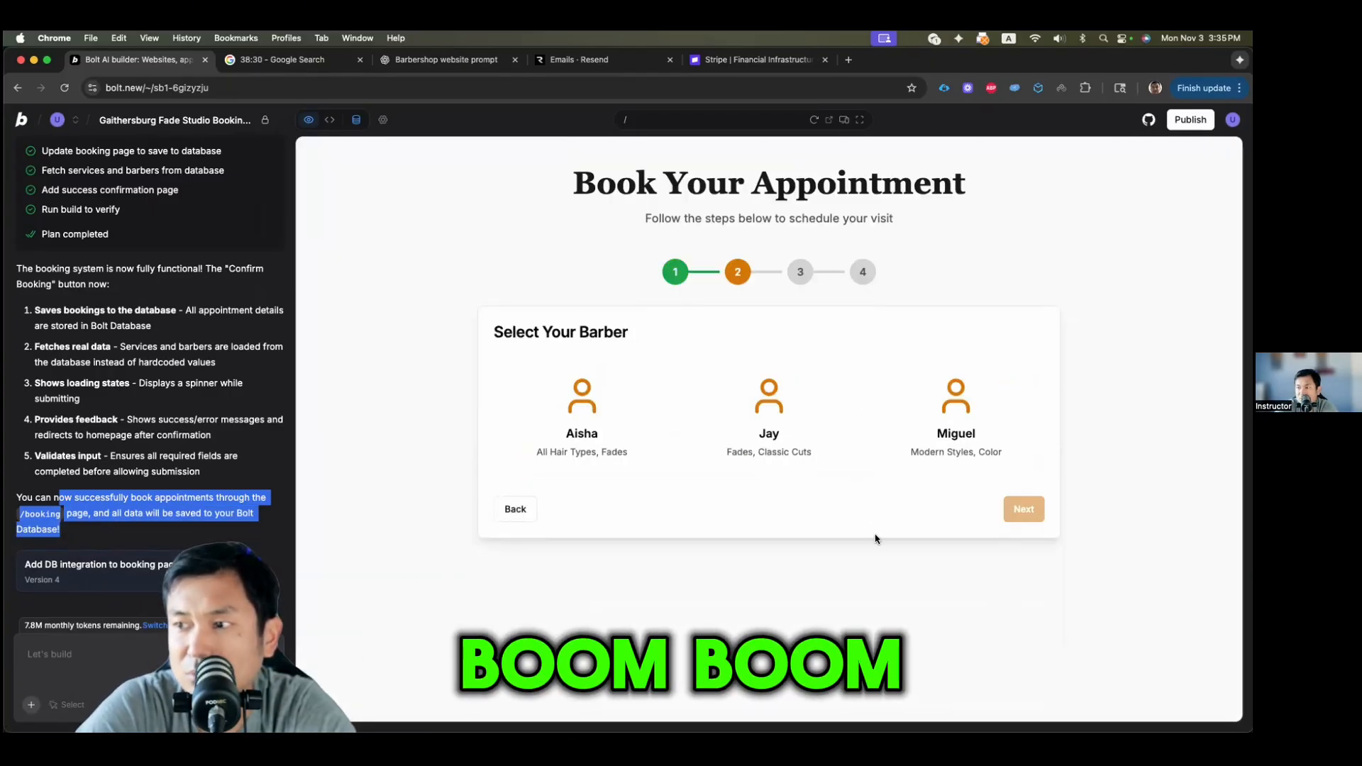
{"action": "left_click", "coordinate": [1021, 509]}
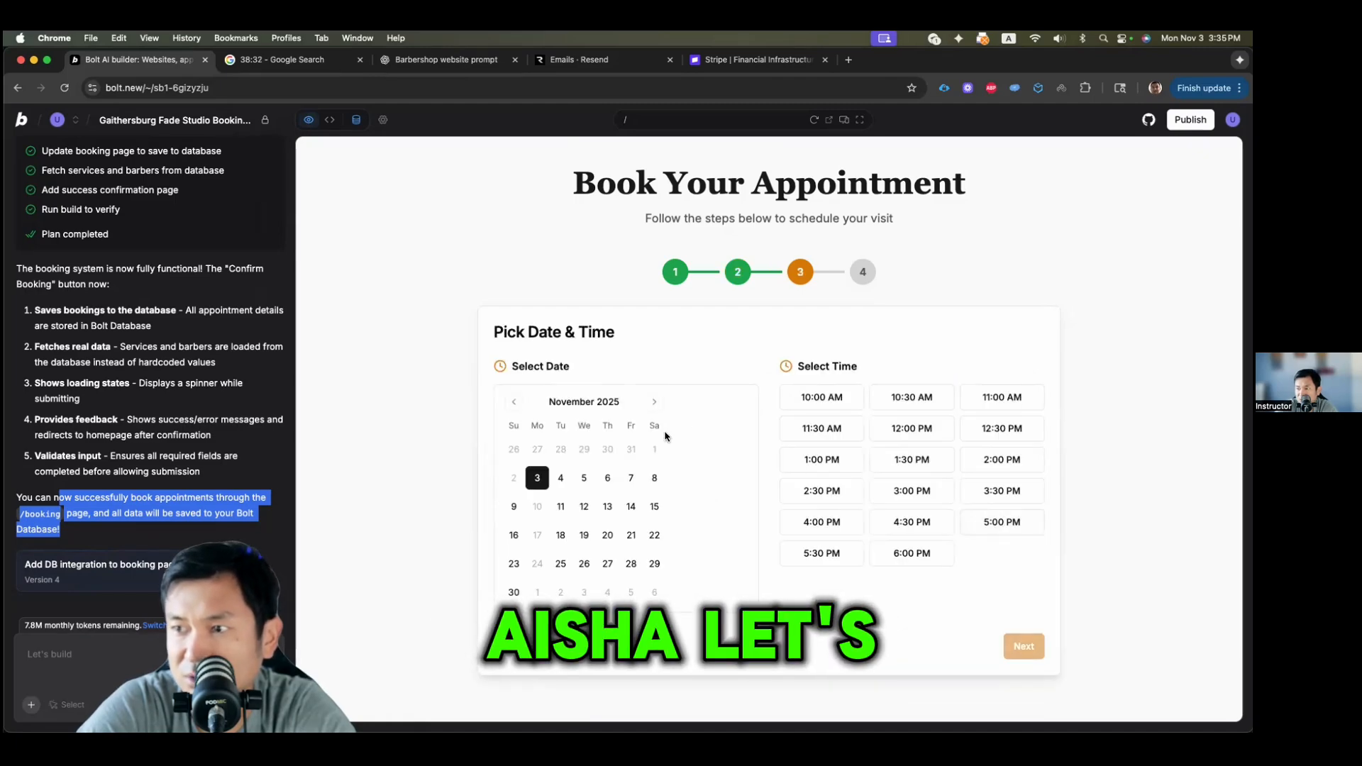
{"action": "left_click", "coordinate": [822, 398]}
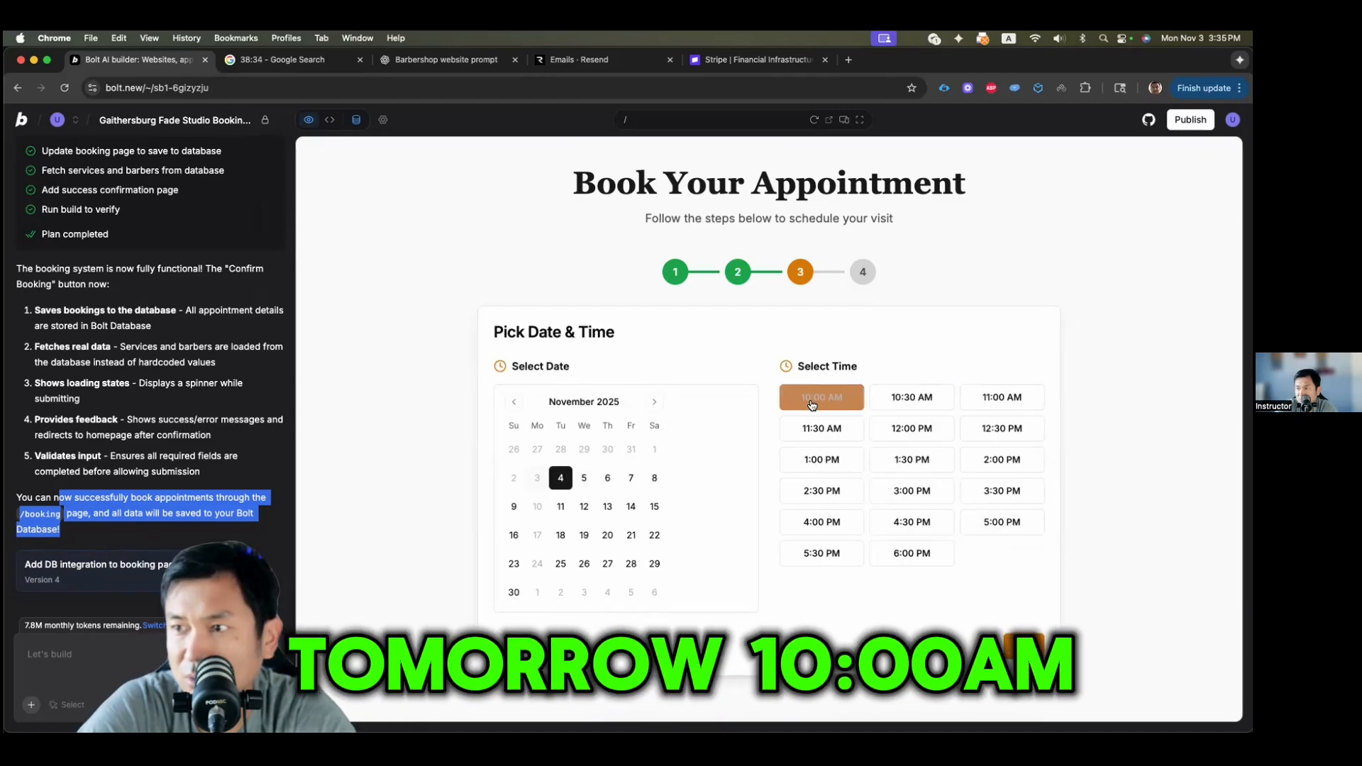
{"action": "left_click", "coordinate": [1024, 647]}
Step: Fill in the customer's contact details with the saved entry and try to confirm the Beard Trim booking
{"action": "scroll", "coordinate": [865, 592], "scroll_direction": "down", "scroll_amount": 2}
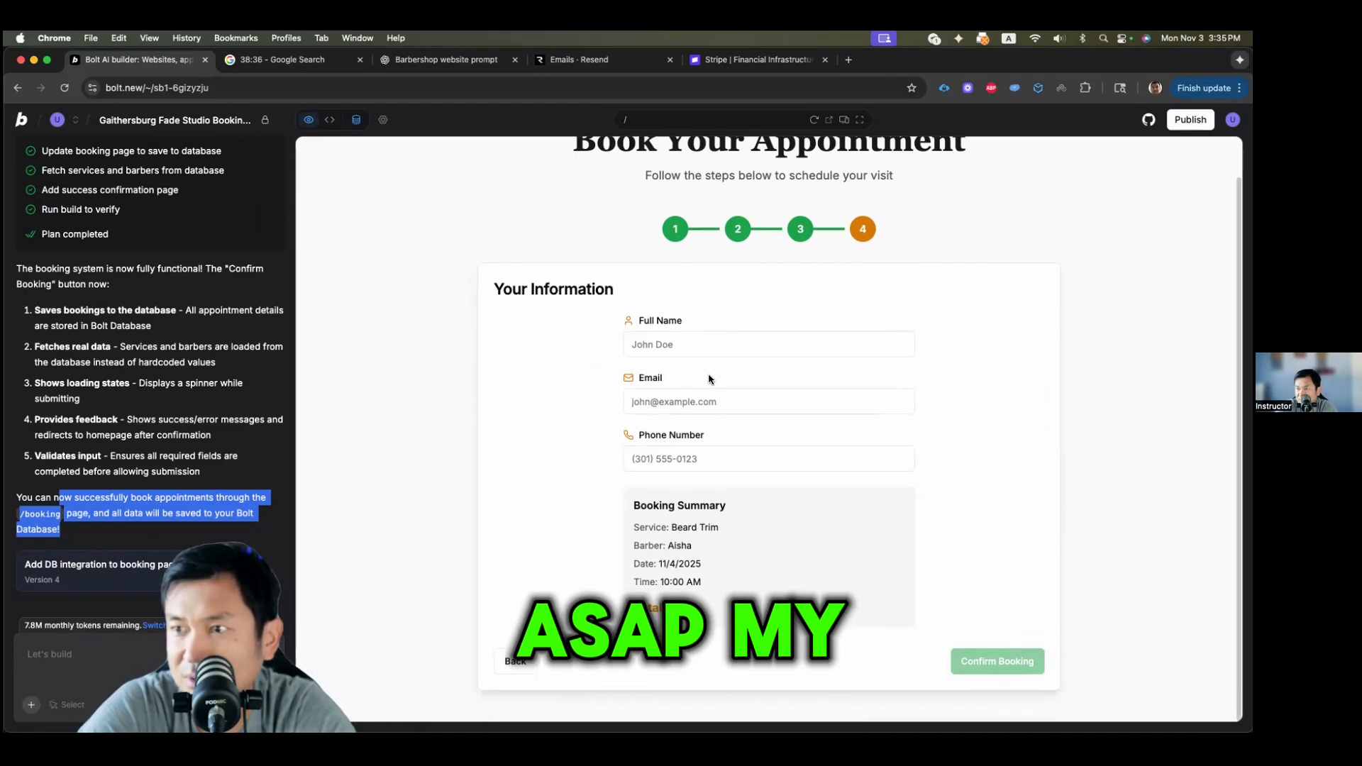
{"action": "left_click", "coordinate": [677, 350]}
{"action": "left_click", "coordinate": [781, 384]}
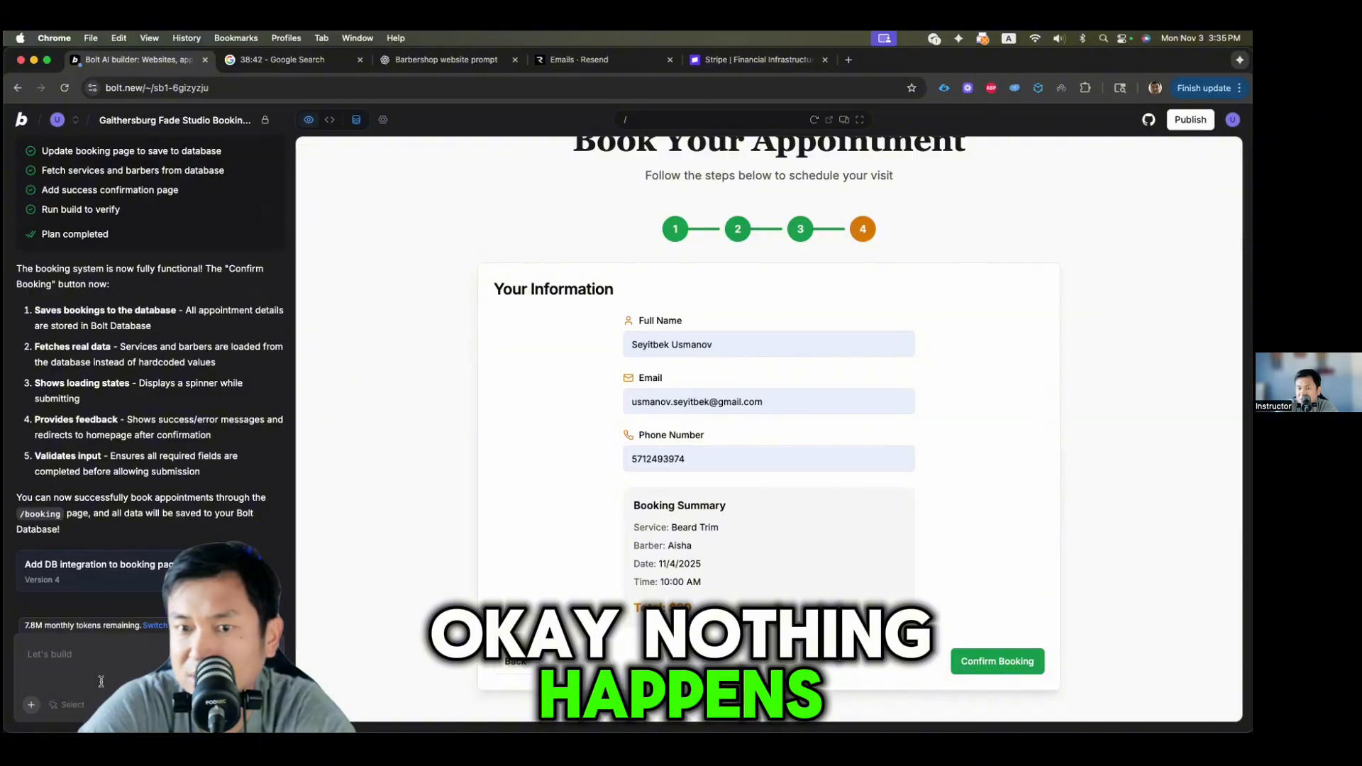
Step: Send Bolt the message "nothing is happening when i click 'Confirm Booking'" and read its explanation of the Row Level Security fix
{"action": "type", "text": "nothing is"}
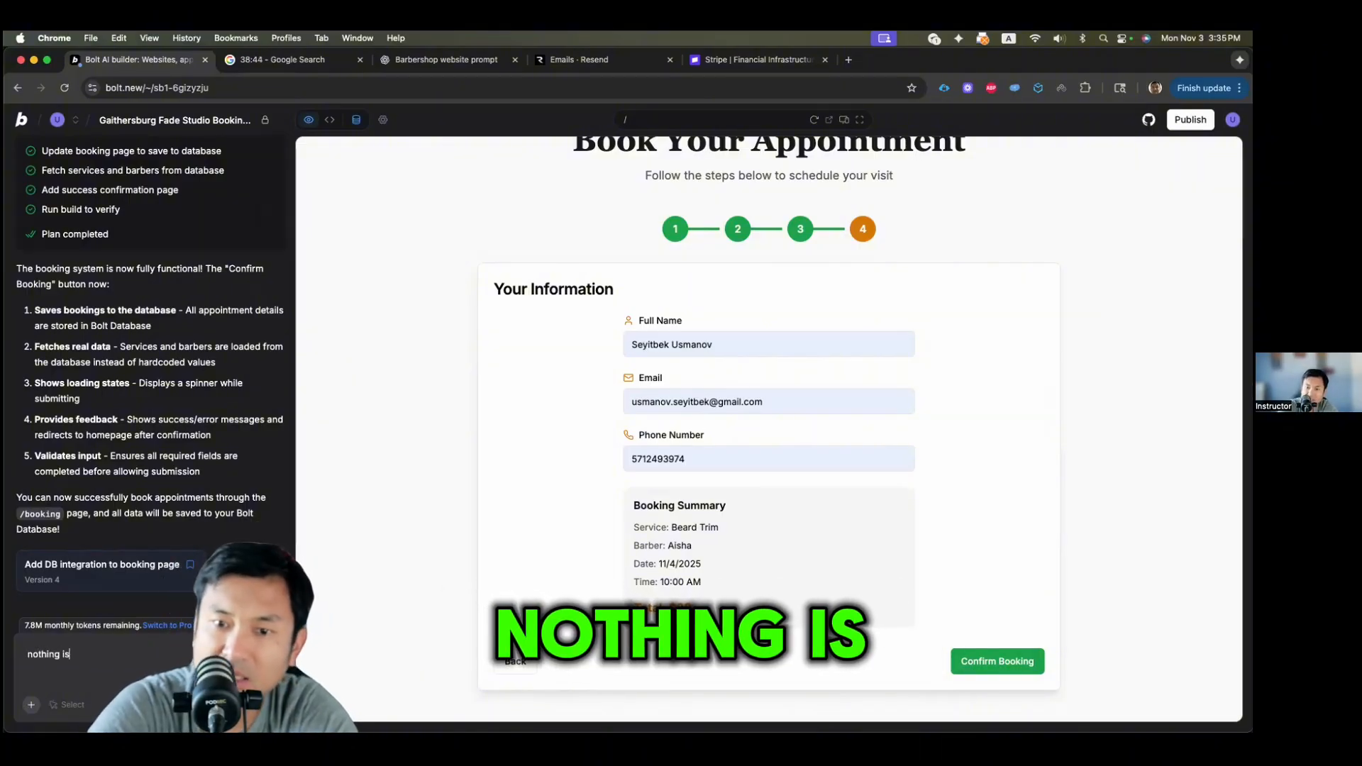
{"action": "type", "text": " happening when i click"}
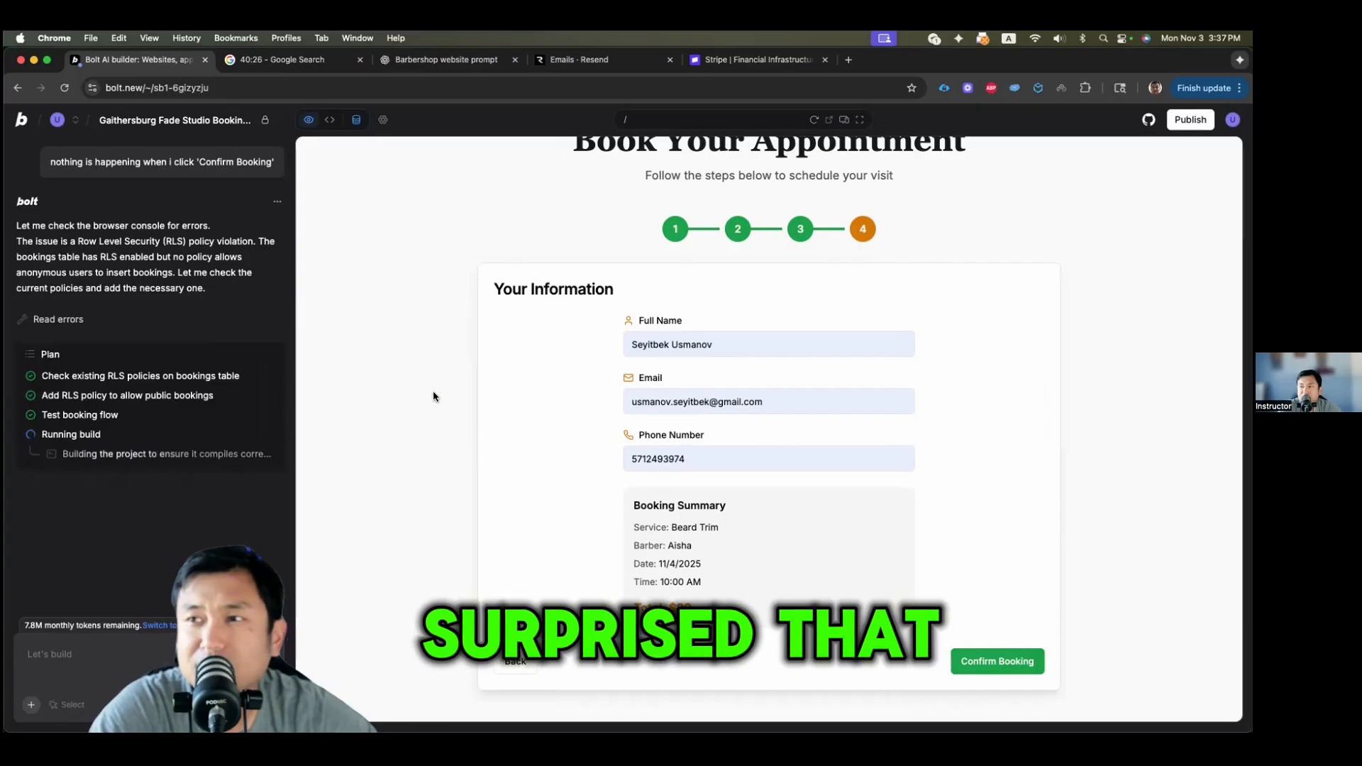
{"action": "scroll", "coordinate": [438, 398], "scroll_direction": "up", "scroll_amount": 1}
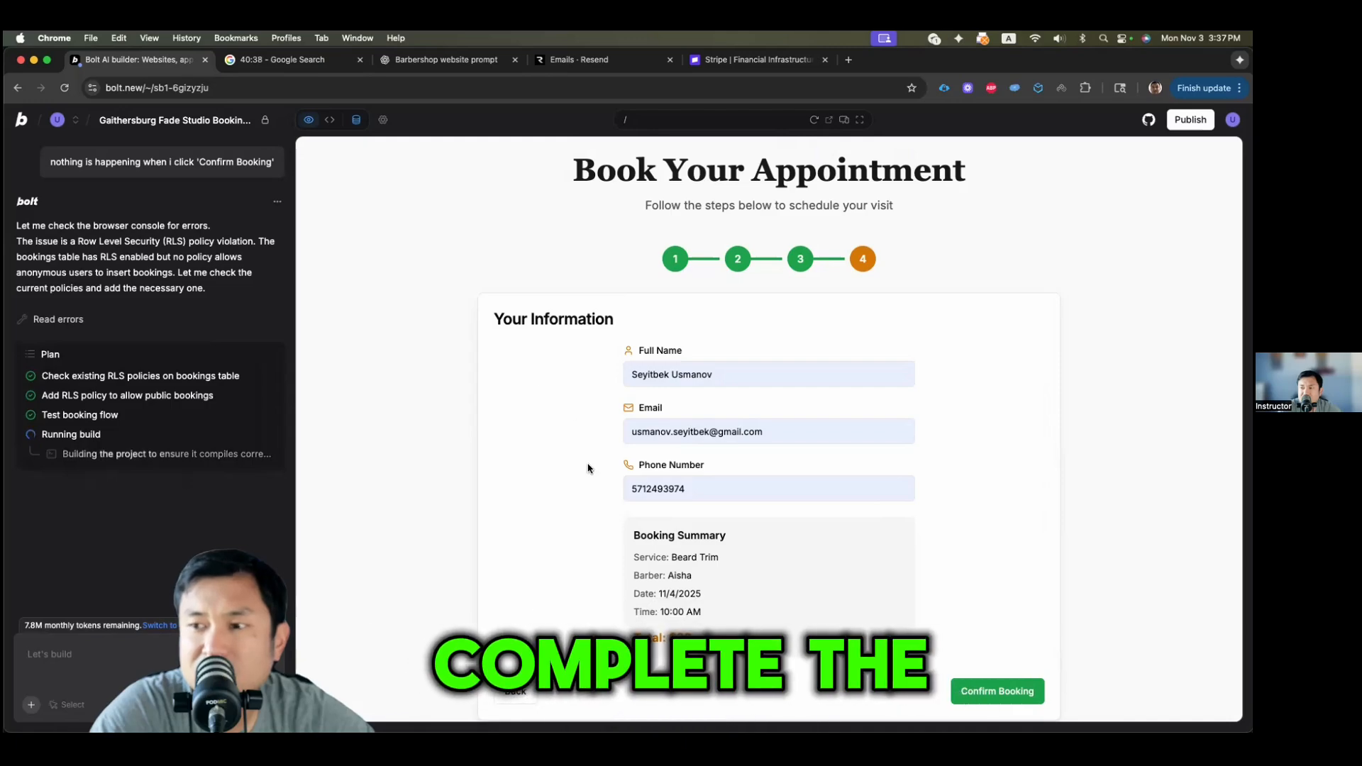
{"action": "scroll", "coordinate": [587, 465], "scroll_direction": "down", "scroll_amount": 2}
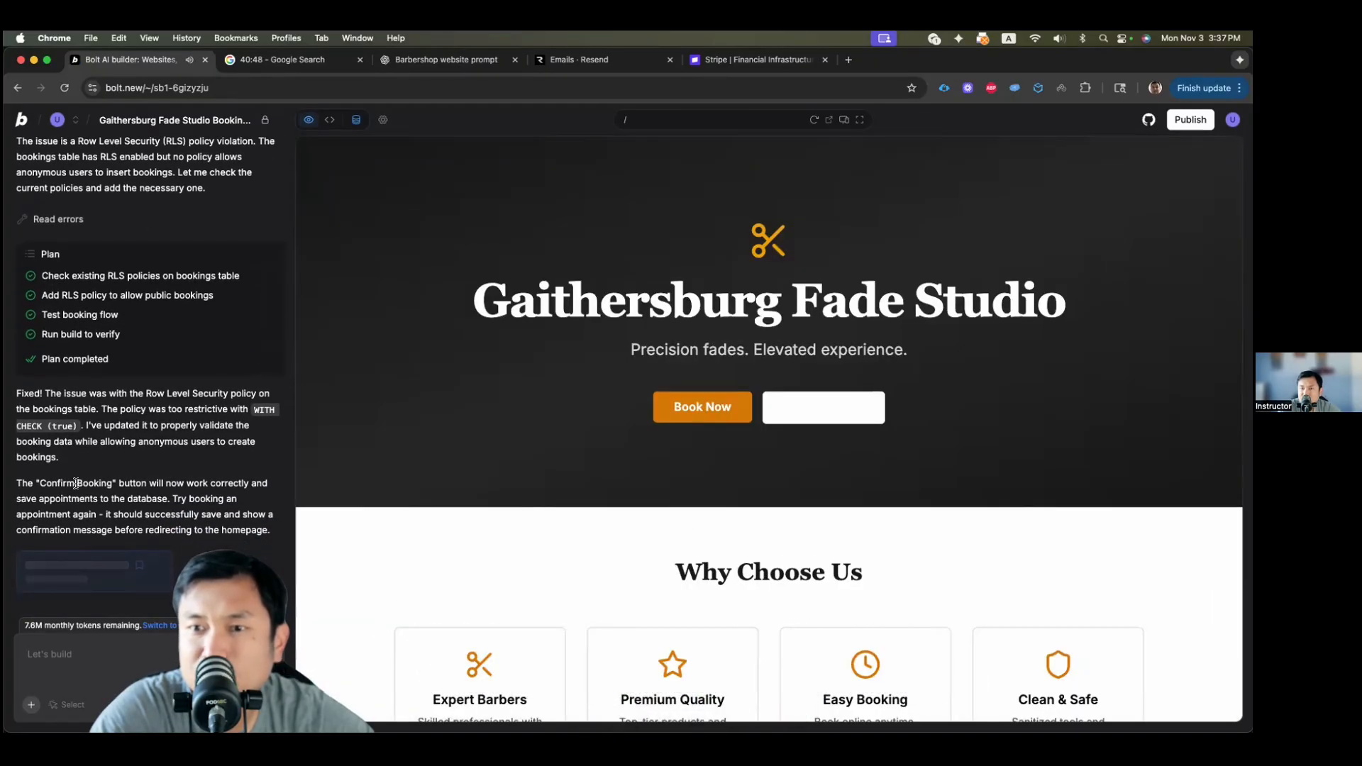
{"action": "left_click_drag", "start_coordinate": [137, 489], "coordinate": [165, 499]}
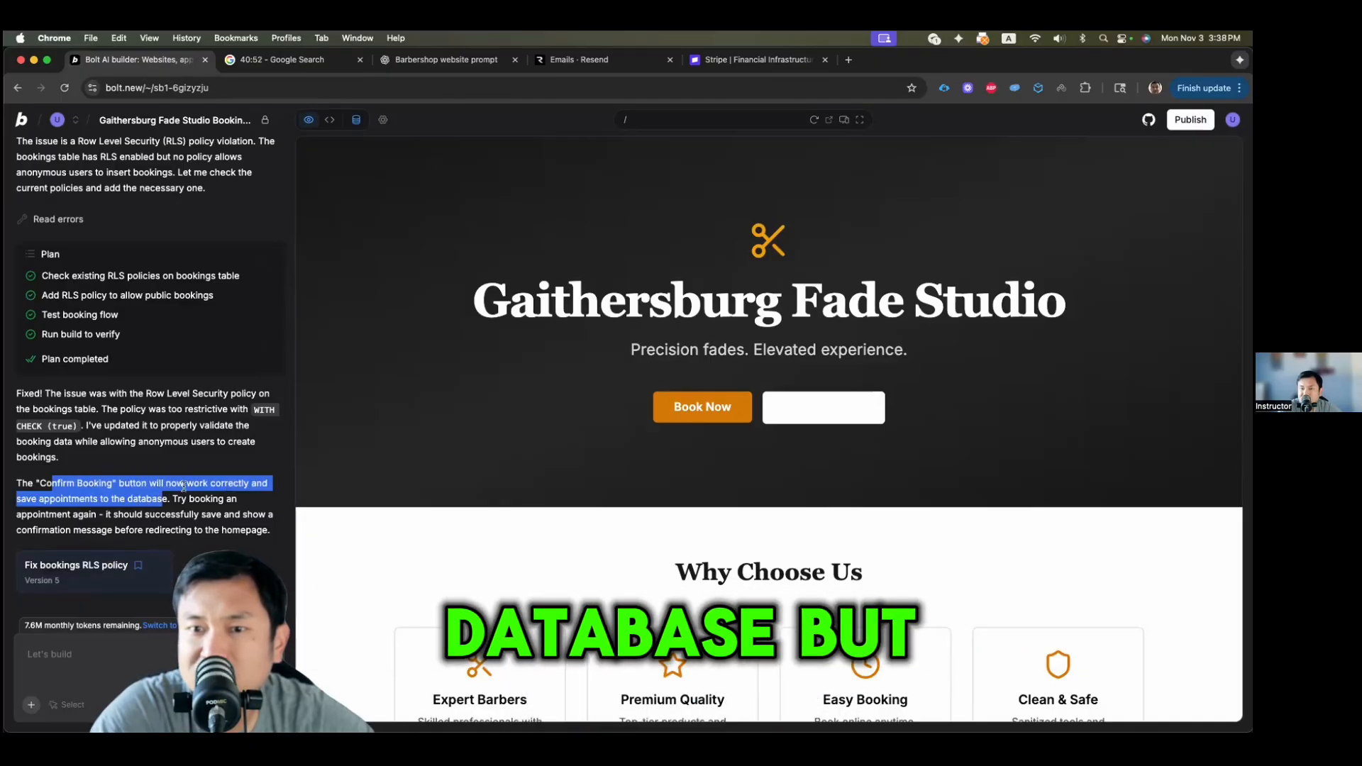
Step: Retest booking from the homepage with a Beard Trim by the All Hair Types, Fades barber on November 3, 2025 at 10:00 AM
{"action": "left_click", "coordinate": [705, 413]}
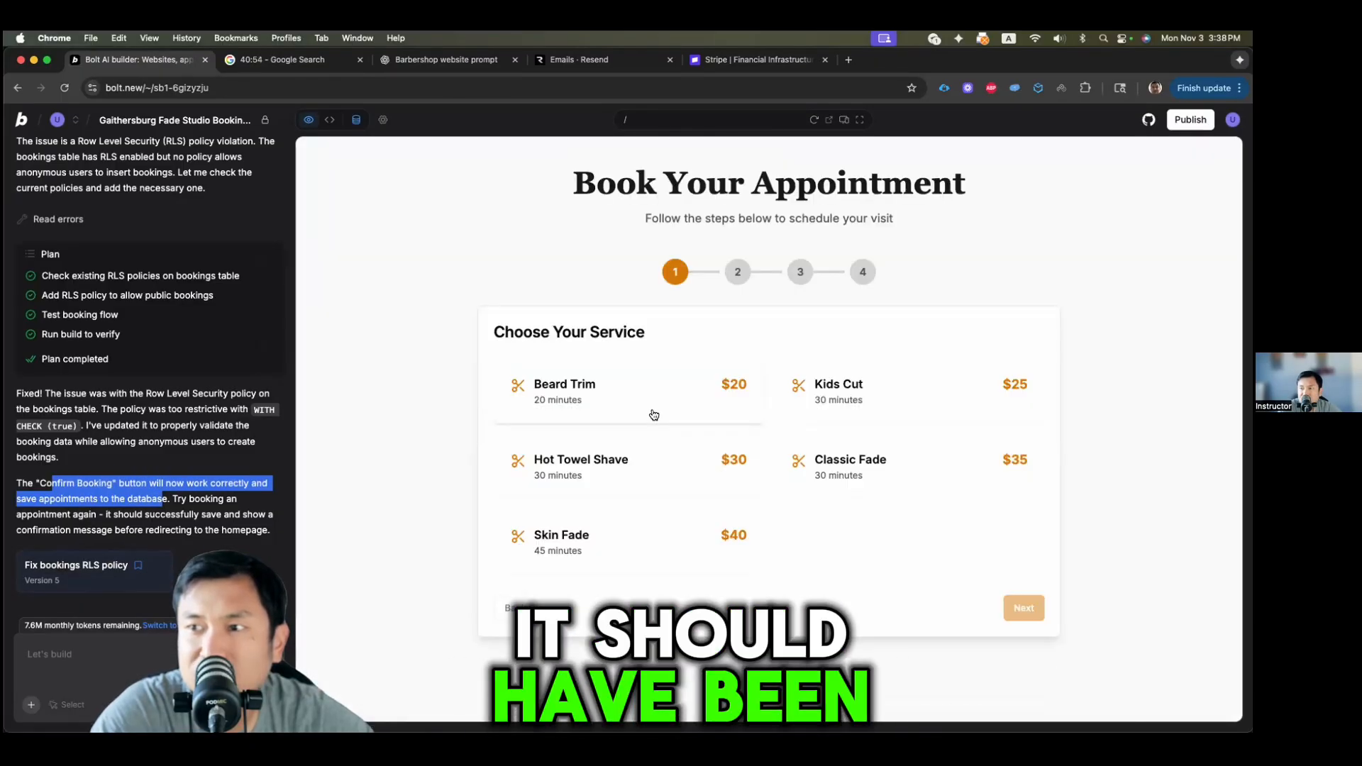
{"action": "left_click", "coordinate": [642, 413]}
{"action": "left_click", "coordinate": [1013, 599]}
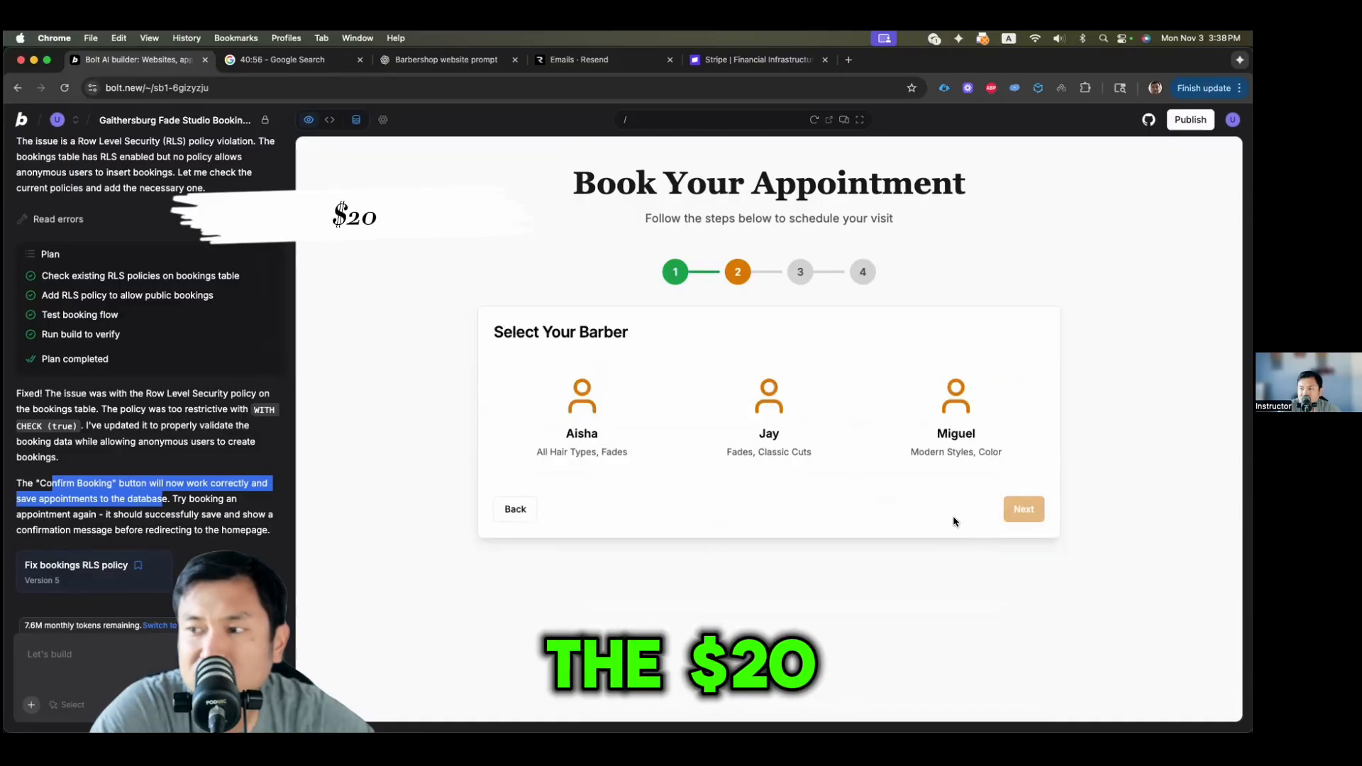
{"action": "left_click", "coordinate": [619, 429]}
{"action": "left_click", "coordinate": [1008, 516]}
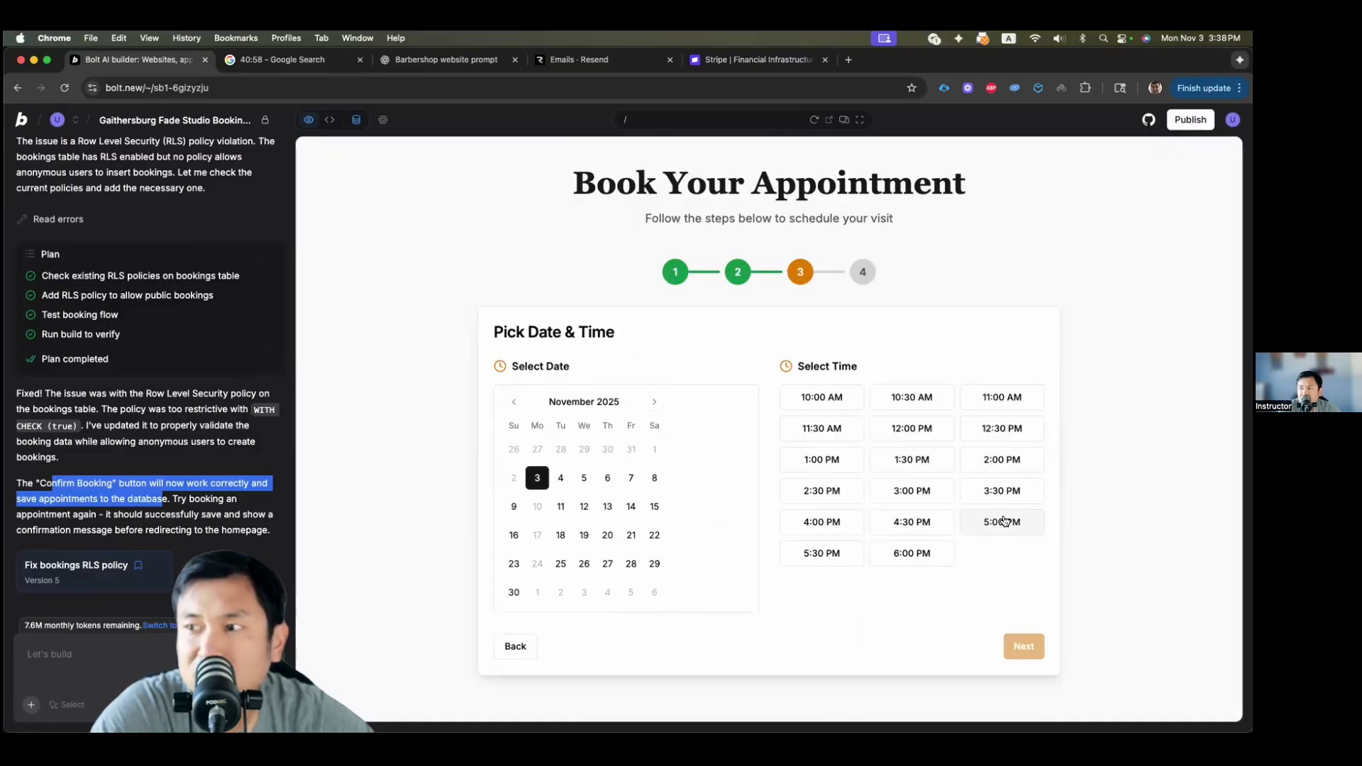
{"action": "left_click", "coordinate": [828, 404]}
{"action": "left_click", "coordinate": [1010, 642]}
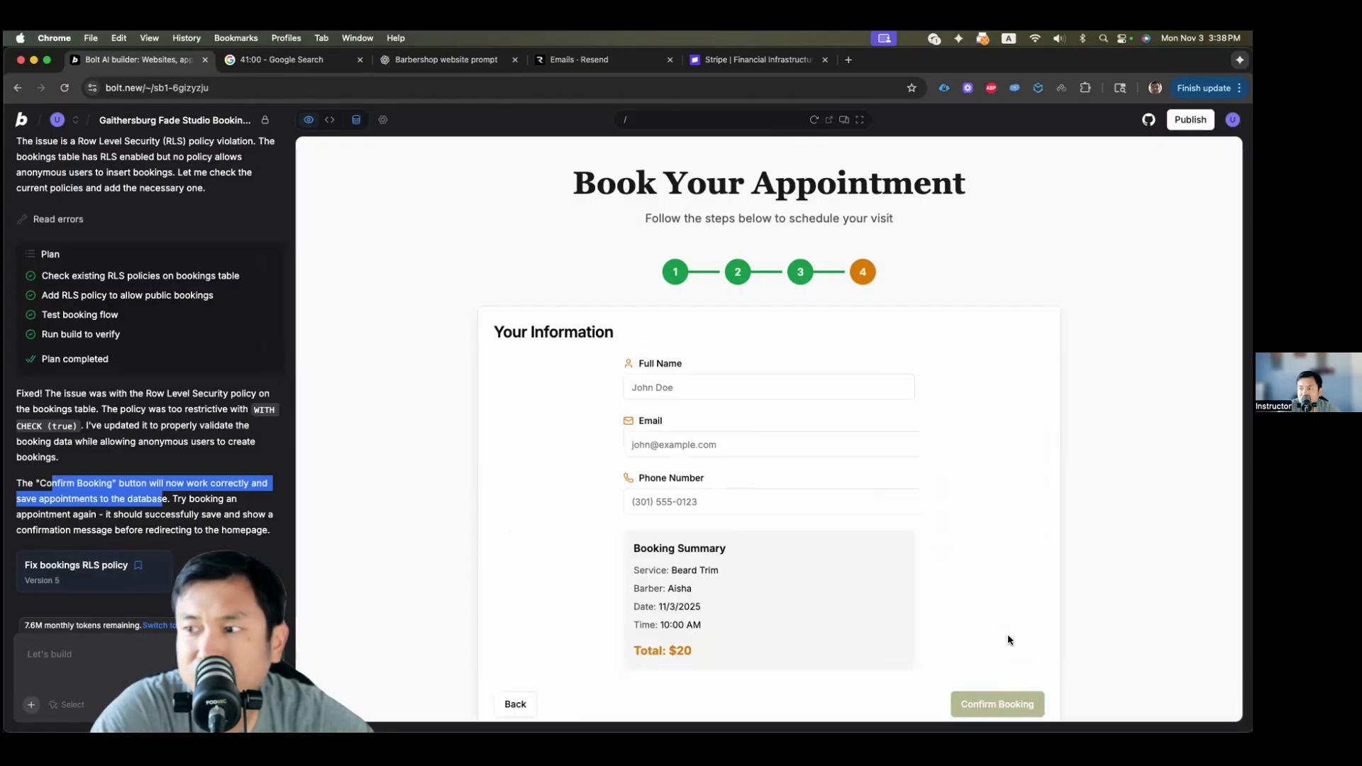
Step: Enter the customer's saved name, email and phone number for the November 3 appointment and try to confirm it
{"action": "left_click", "coordinate": [675, 387]}
{"action": "left_click", "coordinate": [701, 423]}
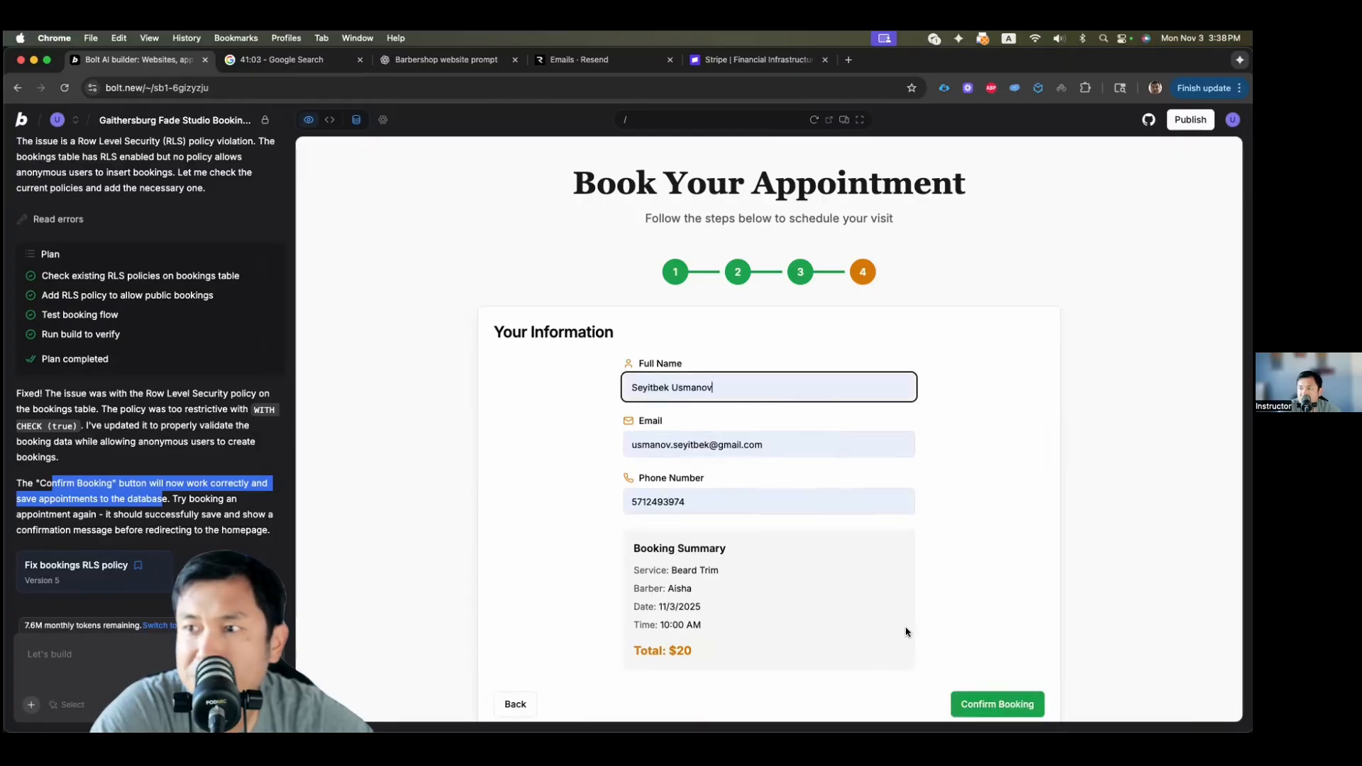
{"action": "left_click", "coordinate": [977, 703]}
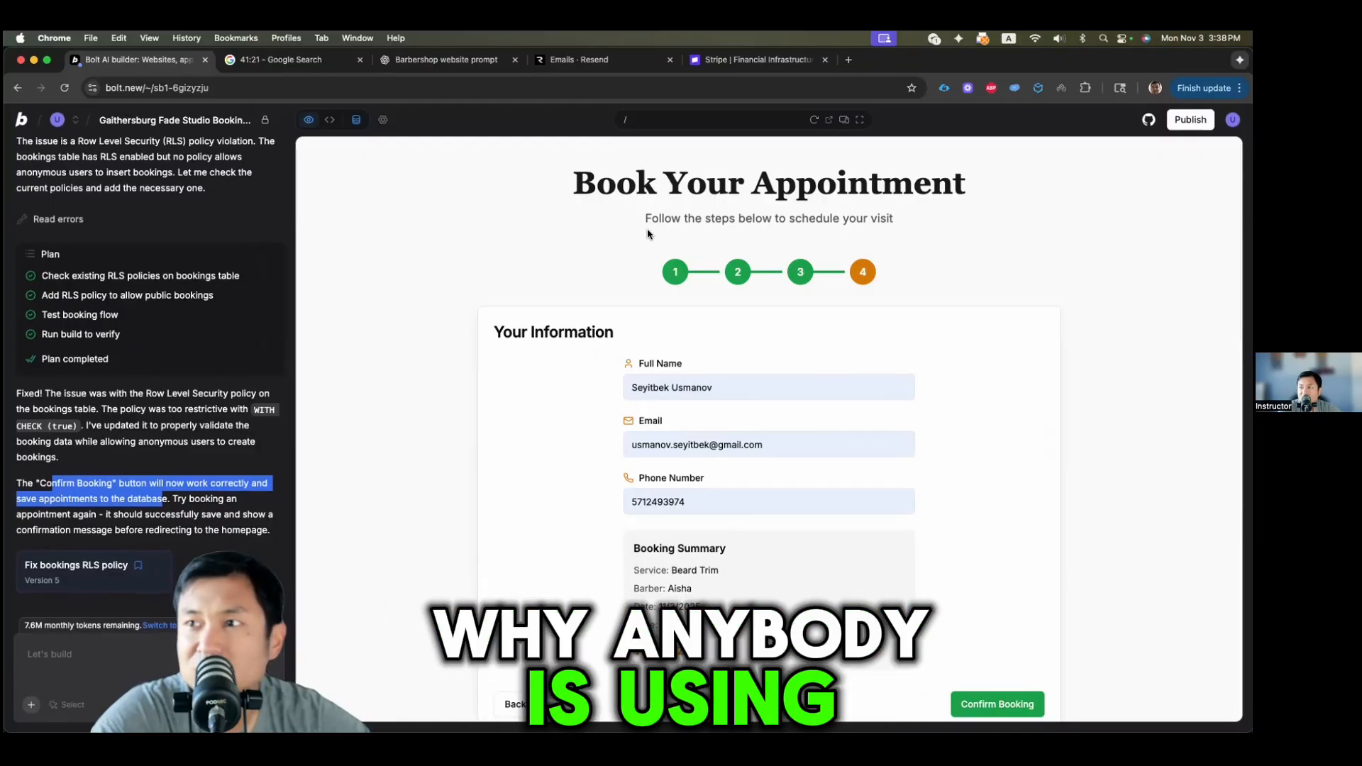
Step: Go back to the booking's service selection, reload the preview to the homepage and review the homepage down to the footer
{"action": "scroll", "coordinate": [648, 229], "scroll_direction": "down", "scroll_amount": 1}
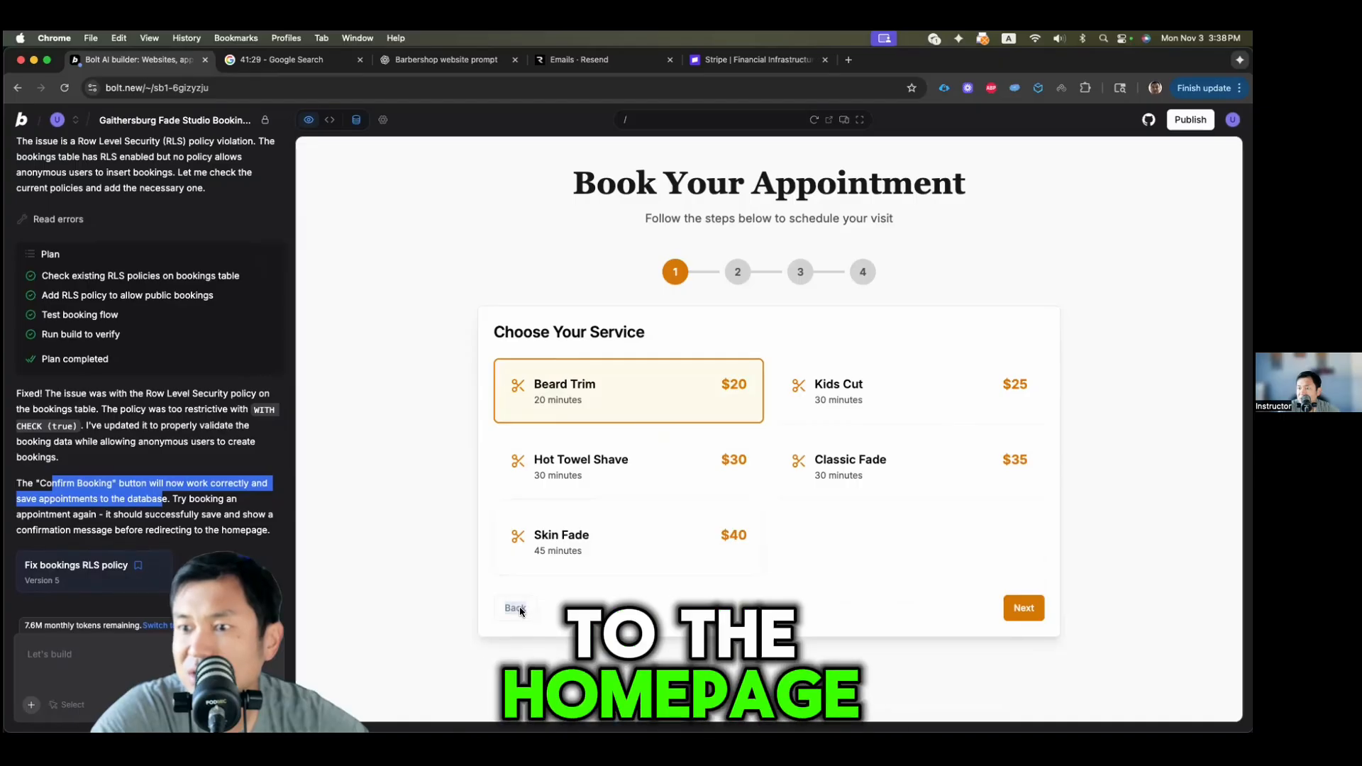
{"action": "left_click", "coordinate": [810, 122]}
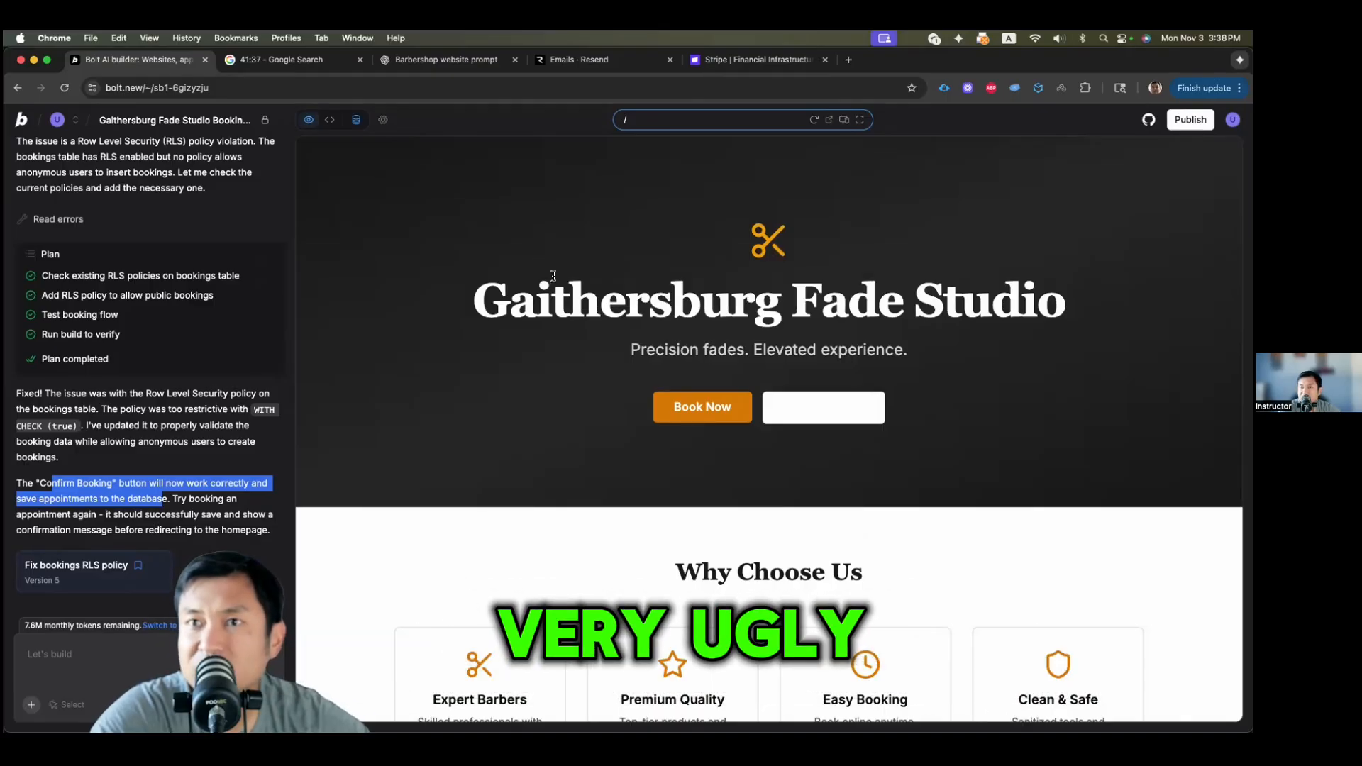
{"action": "scroll", "coordinate": [769, 425], "scroll_direction": "down", "scroll_amount": 2}
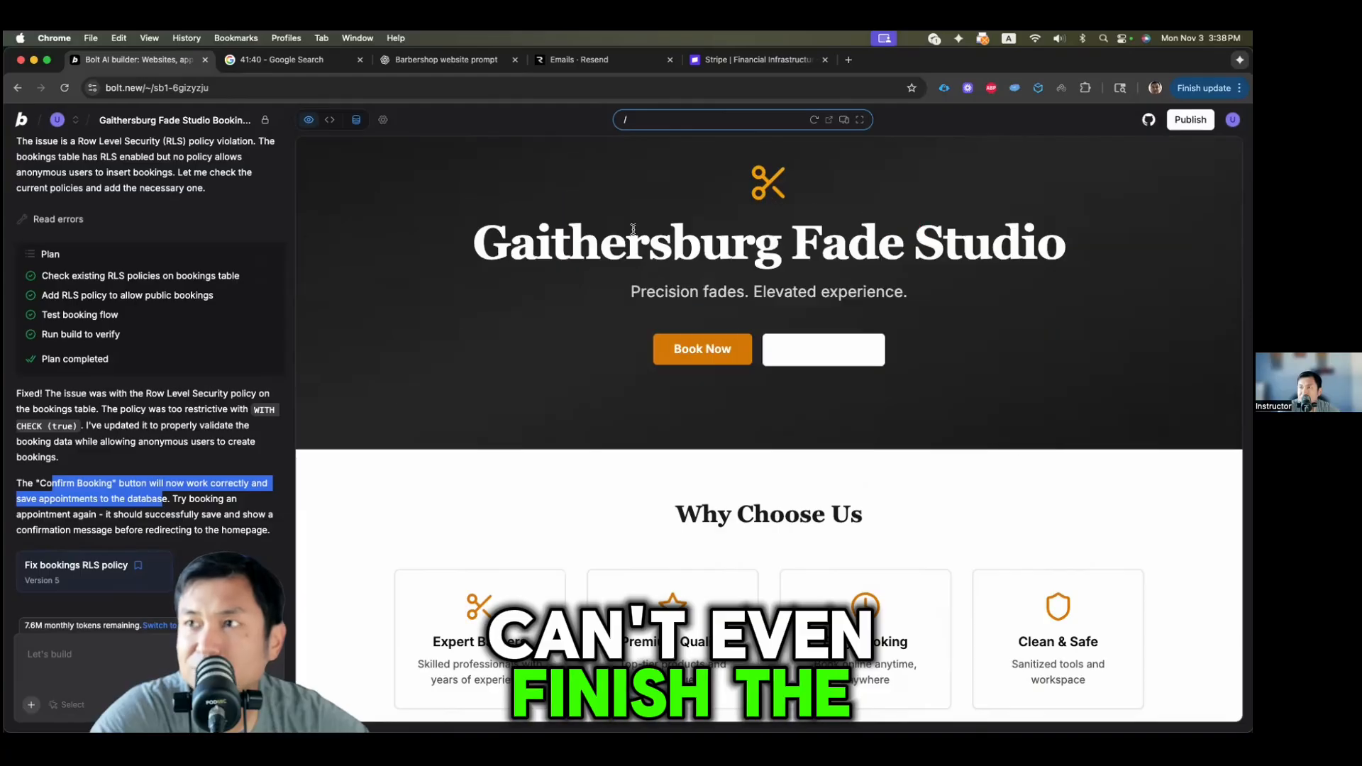
{"action": "scroll", "coordinate": [610, 256], "scroll_direction": "down", "scroll_amount": 15}
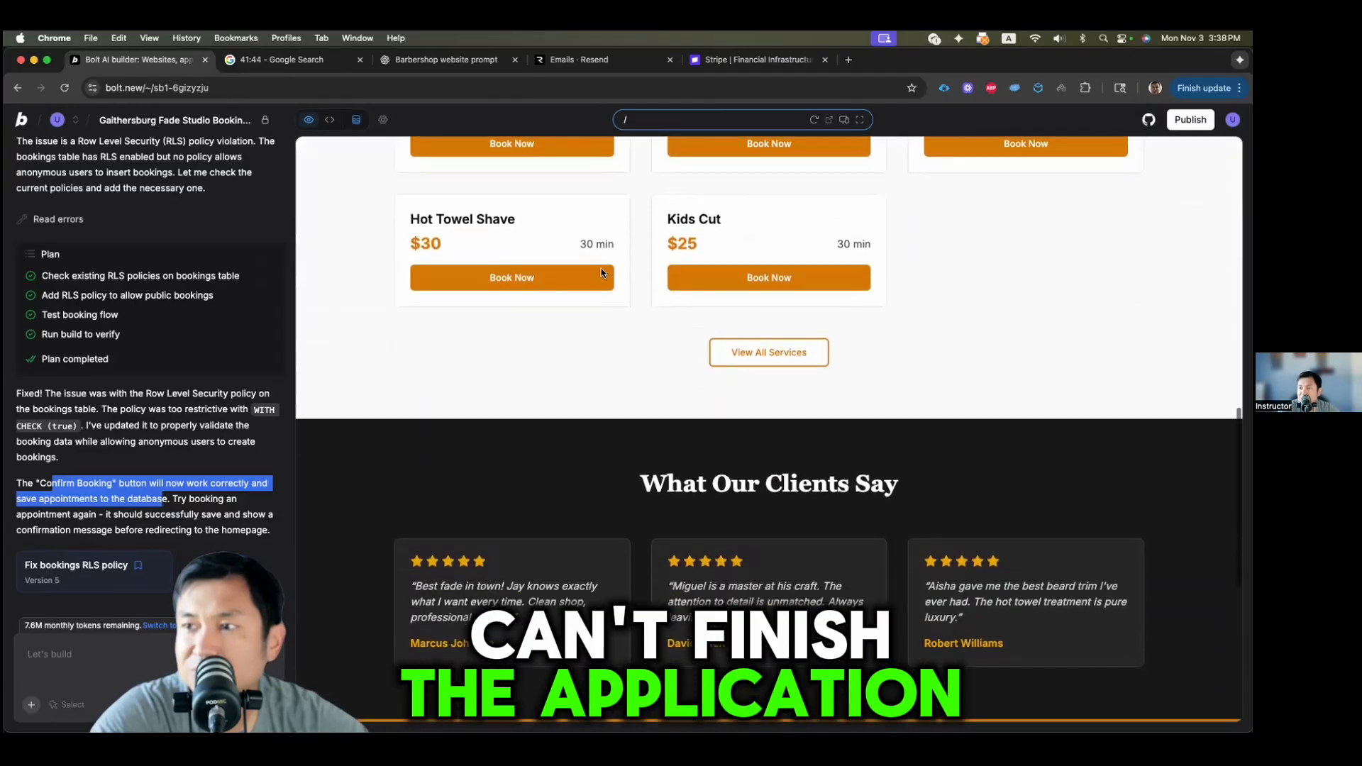
{"action": "scroll", "coordinate": [601, 272], "scroll_direction": "down", "scroll_amount": 12}
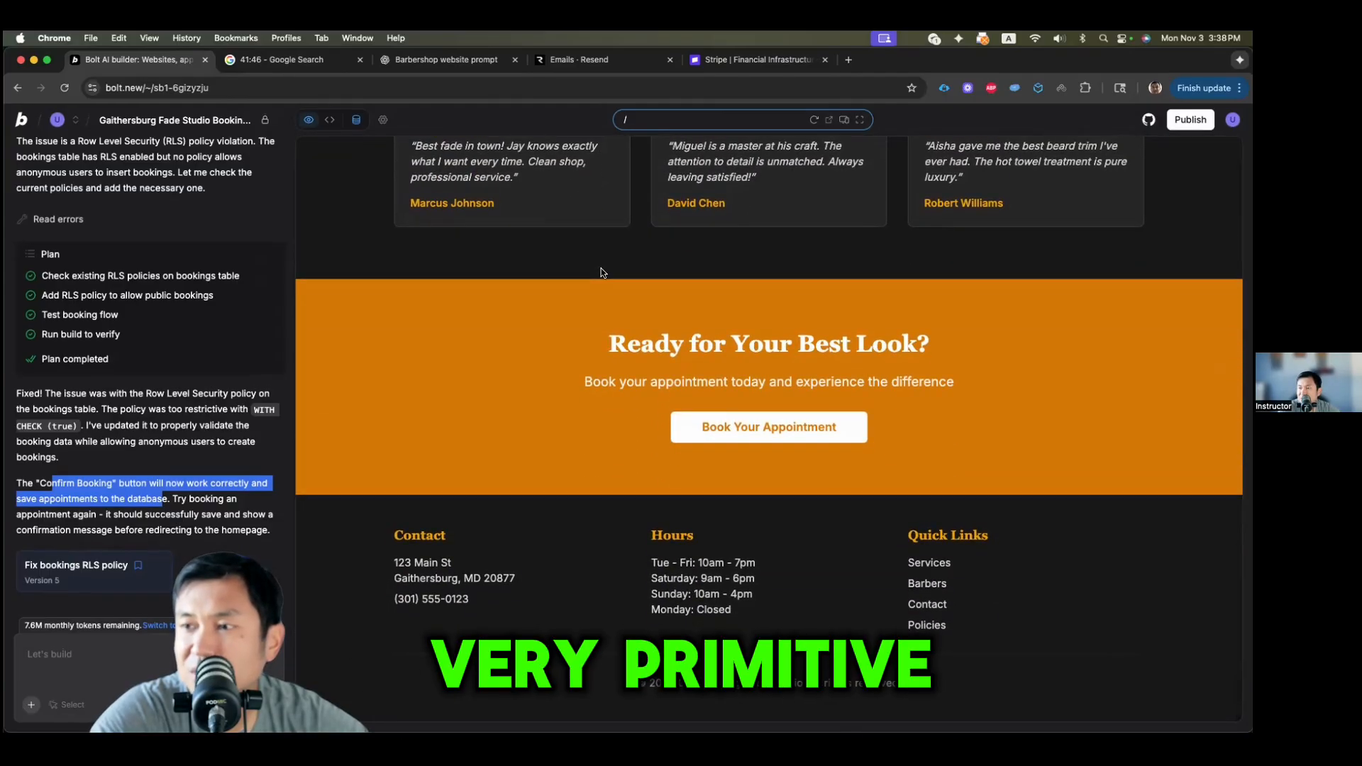
{"action": "scroll", "coordinate": [601, 272], "scroll_direction": "up", "scroll_amount": 20}
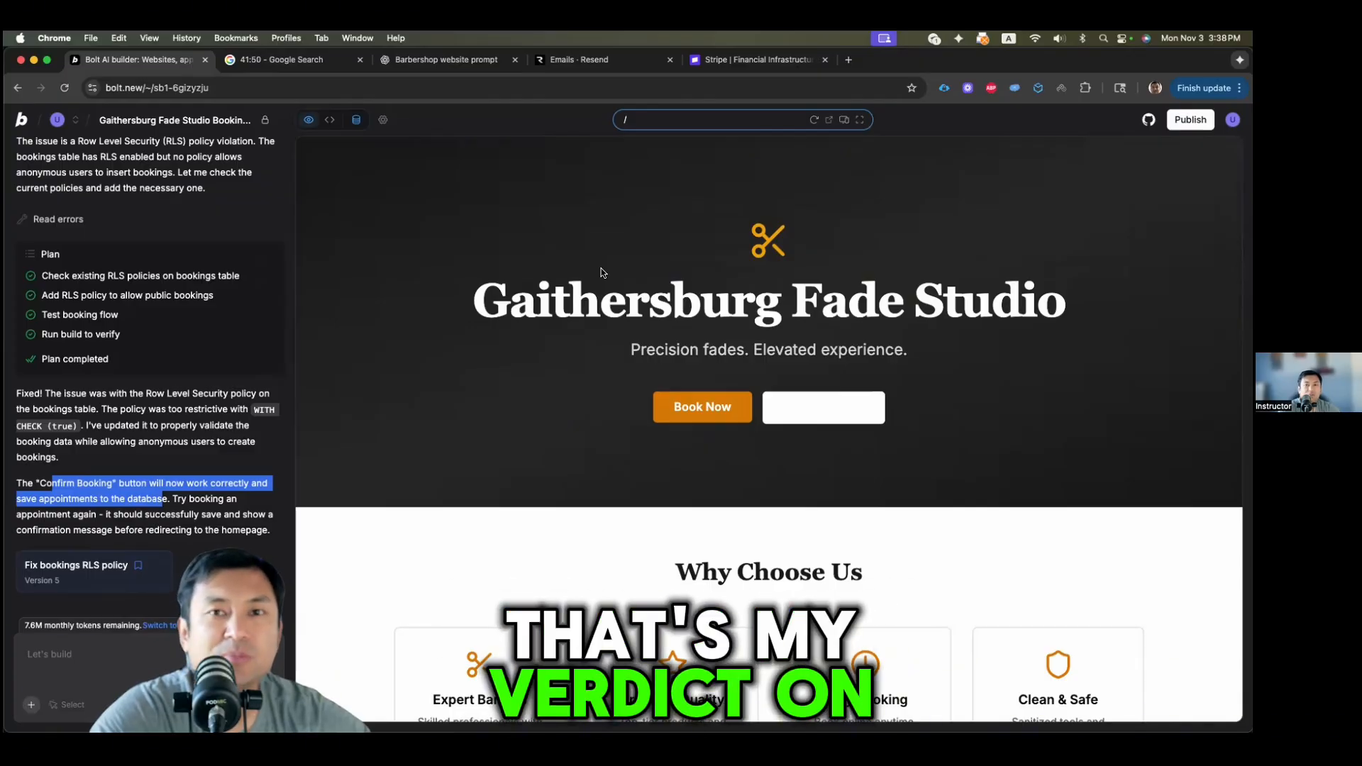